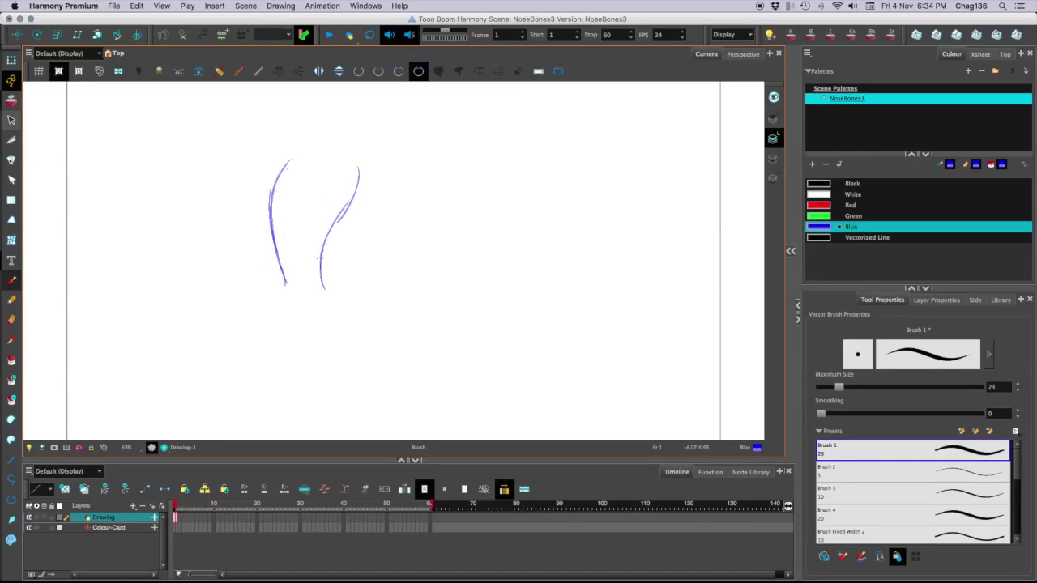
- Sketch the jacket's coat tail and join the body lines along the lower hem with the blue brush
mouse_move(329, 235)
left_mouse_down()
mouse_move(328, 262)
mouse_move(311, 290)
mouse_move(349, 290)
left_mouse_up()
mouse_move(350, 290)
left_mouse_down()
mouse_move(331, 264)
mouse_move(337, 279)
left_mouse_up()
left_click_drag(323, 249, 326, 289)
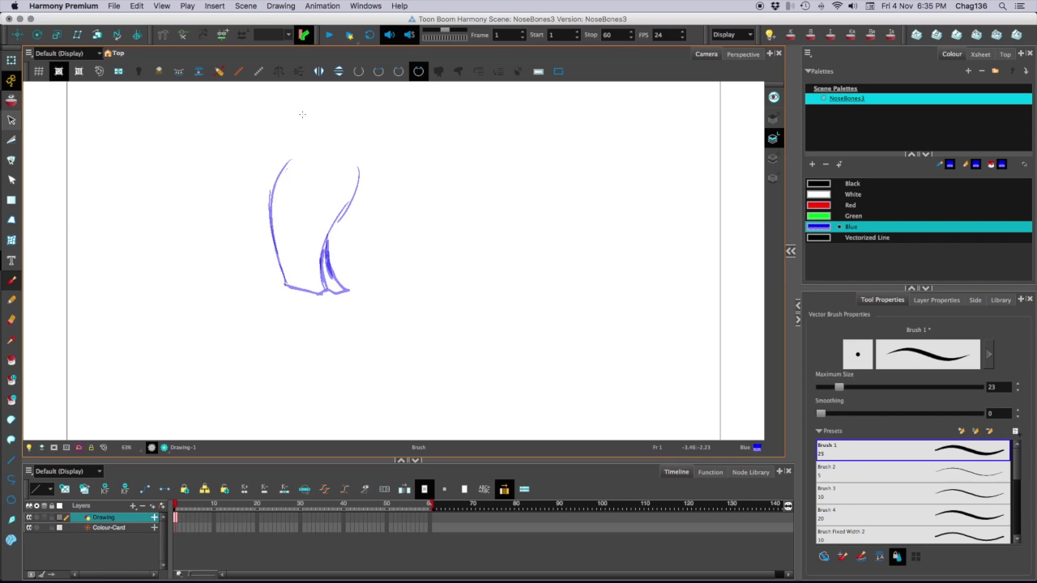
- Sketch the jacket's raised collar and lapels on both sides of the chest opening
left_click_drag(313, 158, 327, 221)
mouse_move(305, 139)
left_mouse_down()
mouse_move(286, 170)
mouse_move(326, 224)
left_mouse_up()
mouse_move(305, 159)
left_mouse_down()
mouse_move(327, 201)
mouse_move(289, 149)
left_mouse_up()
left_click_drag(280, 136, 271, 162)
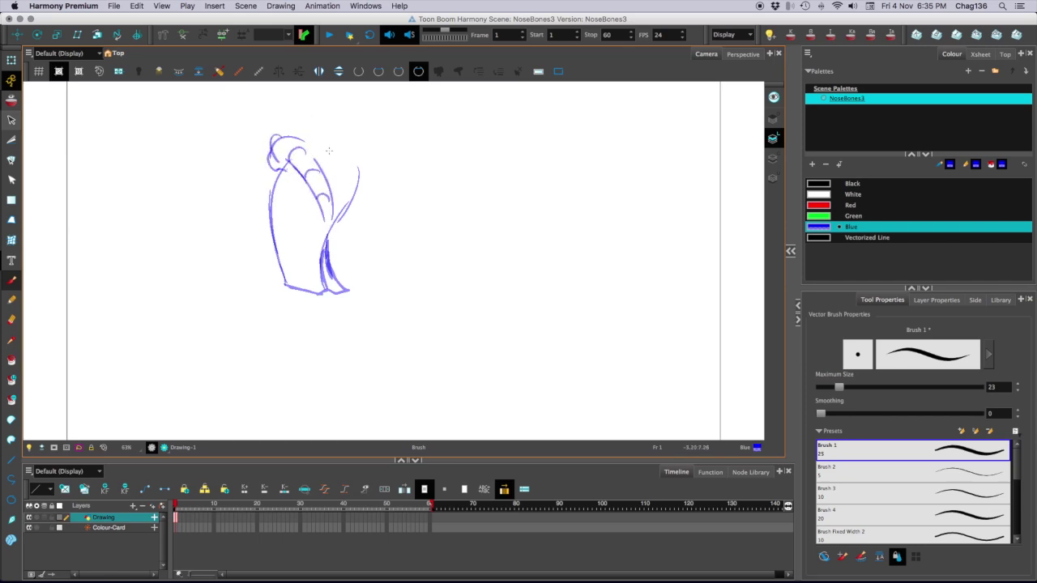
left_click_drag(332, 208, 353, 157)
mouse_move(355, 154)
left_mouse_down()
mouse_move(372, 191)
mouse_move(363, 194)
left_mouse_up()
left_click_drag(366, 154, 354, 195)
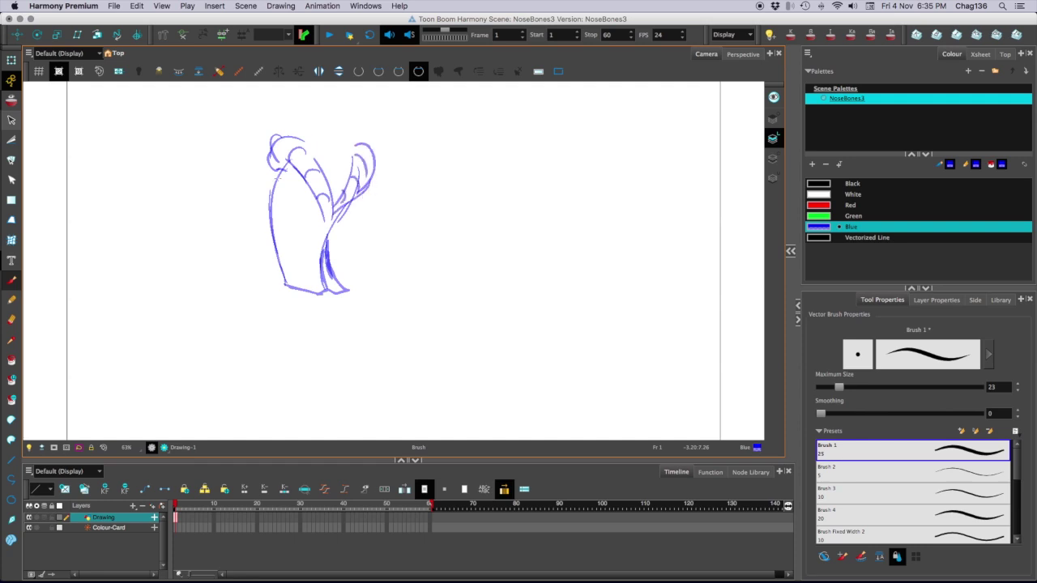
- Sketch the left arm curving down from the shoulder with a striped band, undoing the last stray strokes
mouse_move(285, 167)
left_mouse_down()
mouse_move(243, 195)
mouse_move(249, 211)
mouse_move(234, 234)
left_mouse_up()
left_click_drag(250, 209, 238, 238)
mouse_move(286, 176)
left_mouse_down()
mouse_move(257, 193)
mouse_move(259, 179)
left_mouse_up()
left_click_drag(260, 184, 275, 169)
left_click_drag(247, 193, 237, 212)
key("super+z")
key("super+z")
key("super+z")
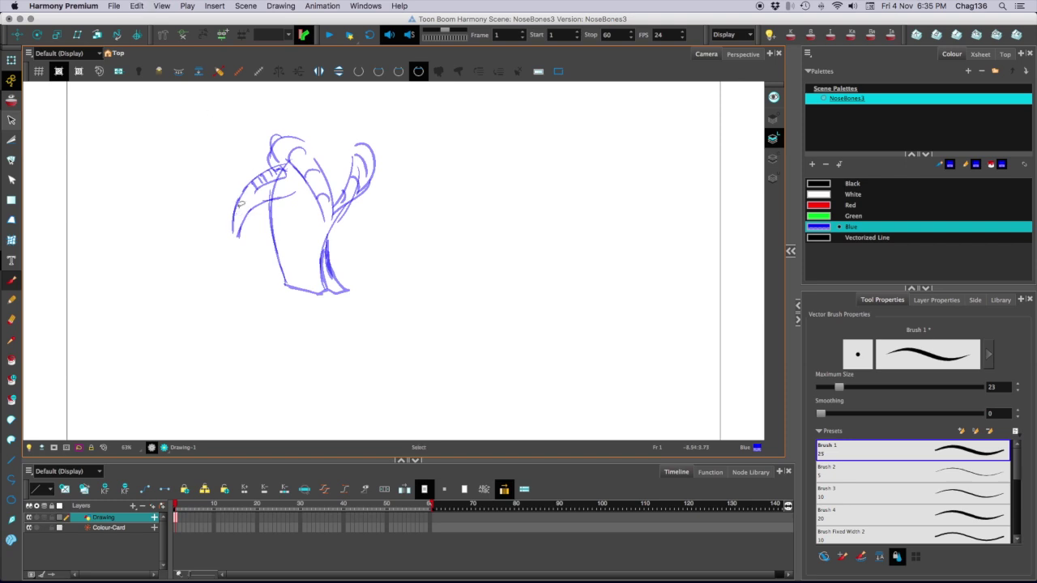
- Sketch the left sleeve cuff and a hand with long pointed fingers at the arm's end
key("2")
key("1")
mouse_move(230, 236)
left_mouse_down()
mouse_move(243, 247)
mouse_move(229, 237)
mouse_move(240, 239)
mouse_move(233, 245)
left_mouse_up()
key("e")
mouse_move(240, 233)
left_mouse_down()
mouse_move(253, 272)
mouse_move(225, 267)
mouse_move(219, 288)
mouse_move(200, 273)
mouse_move(215, 261)
left_mouse_up()
mouse_move(222, 252)
left_mouse_down()
mouse_move(188, 264)
mouse_move(201, 256)
left_mouse_up()
left_click_drag(214, 248, 230, 251)
- Sketch the right arm with its cuff and a smaller clawed hand
left_click_drag(380, 254, 388, 261)
mouse_move(392, 250)
left_mouse_down()
mouse_move(384, 265)
mouse_move(377, 258)
left_mouse_up()
left_click_drag(387, 256, 389, 261)
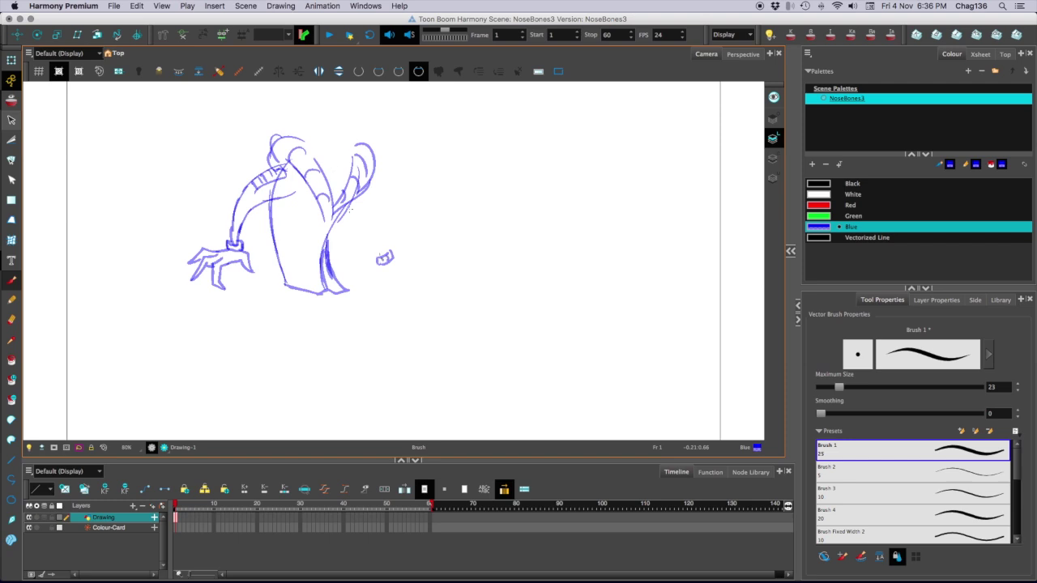
mouse_move(351, 209)
left_mouse_down()
mouse_move(377, 255)
mouse_move(386, 253)
mouse_move(378, 277)
mouse_move(396, 259)
mouse_move(416, 274)
mouse_move(388, 285)
left_mouse_up()
key("alt+e")
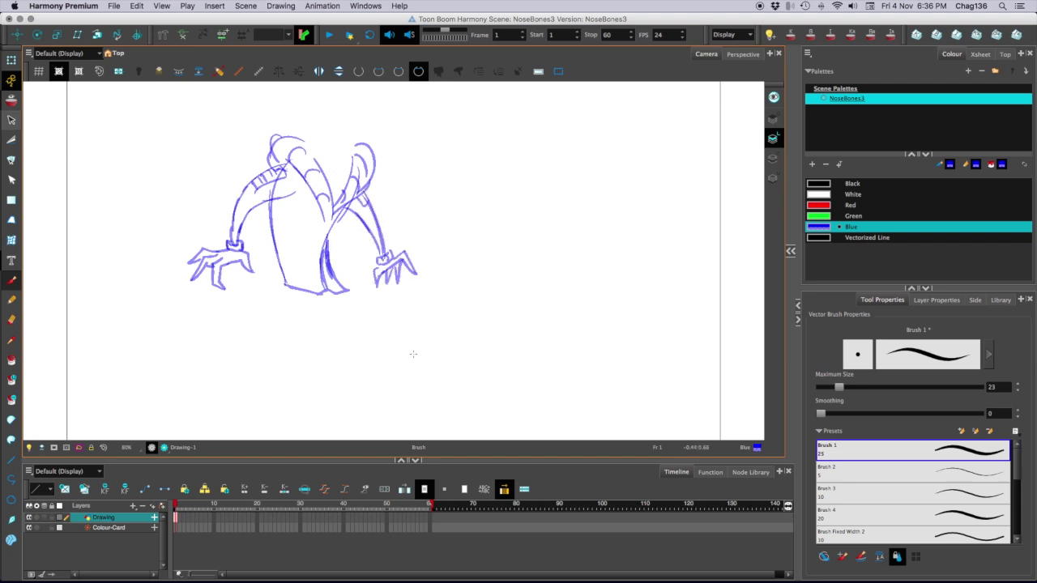
- Redraw the jacket's left edge with a heavier line and sketch the jagged inner collar across the chest opening
mouse_move(279, 238)
left_mouse_down()
mouse_move(286, 279)
mouse_move(276, 245)
left_mouse_up()
key("alt+b")
left_click_drag(271, 198, 284, 268)
key("1")
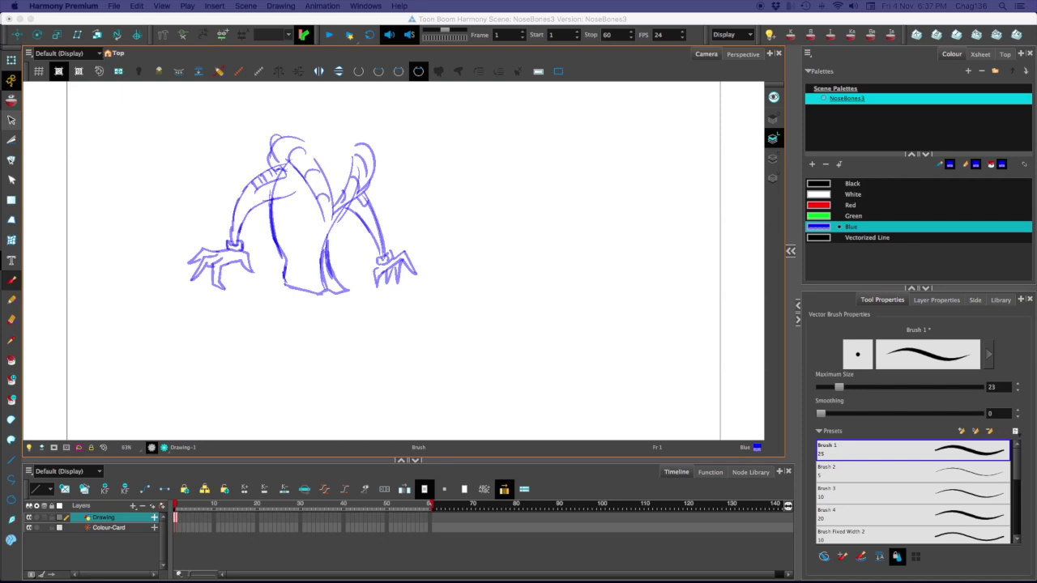
left_click_drag(353, 152, 334, 193)
left_click_drag(254, 172, 261, 161)
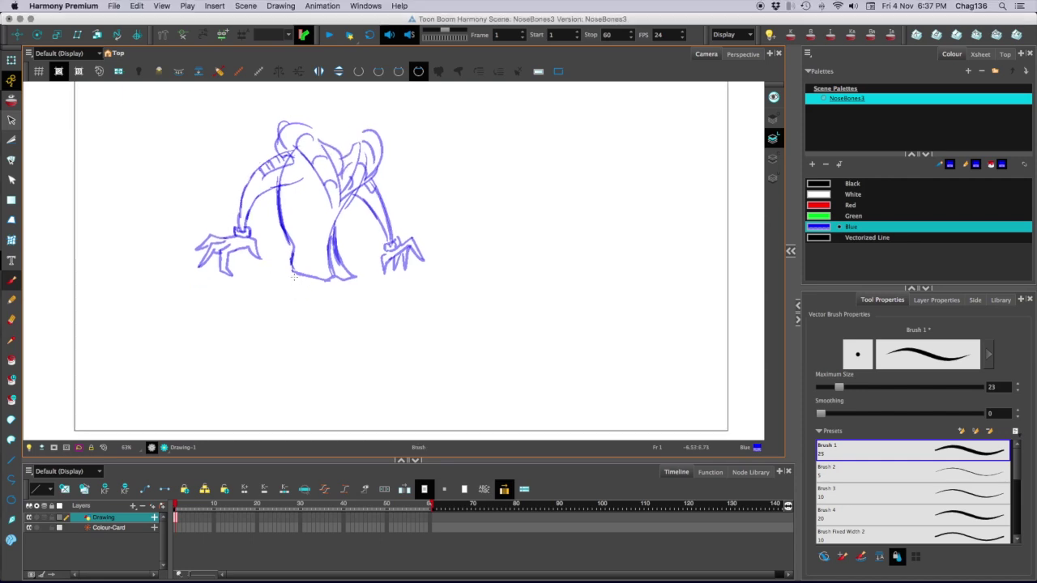
- Redraw the jacket's hem flaring outward and add a crease at the waist
mouse_move(278, 263)
left_mouse_down()
mouse_move(334, 282)
mouse_move(321, 265)
mouse_move(329, 247)
mouse_move(331, 278)
left_mouse_up()
left_click_drag(339, 268, 337, 247)
mouse_move(293, 244)
left_mouse_down()
mouse_move(291, 235)
mouse_move(302, 252)
left_mouse_up()
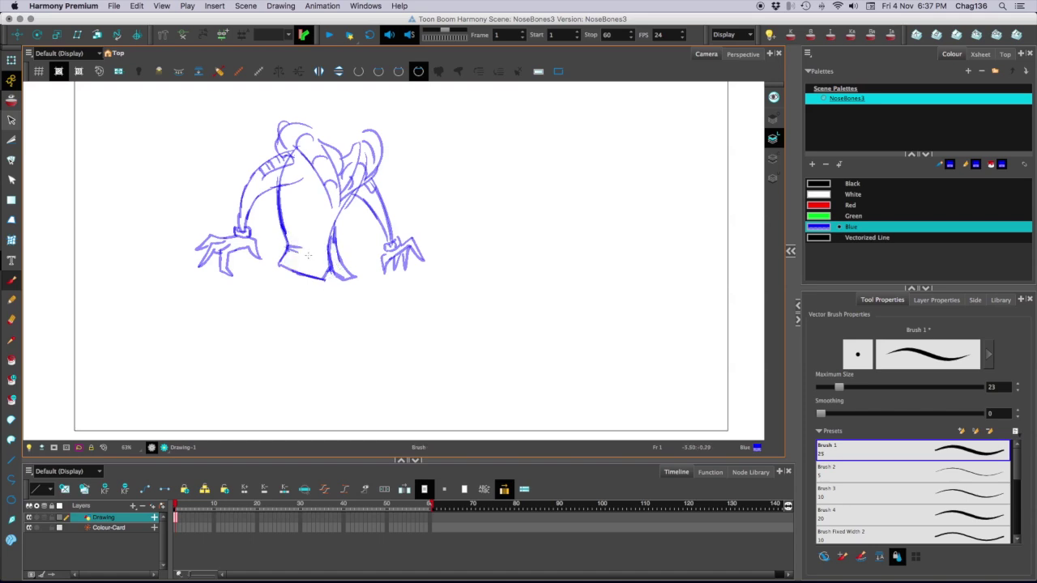
- Sketch the long, thin left leg with a trouser cuff and pointed shoe
left_click_drag(287, 269, 267, 341)
left_click_drag(277, 316, 262, 384)
left_click_drag(305, 275, 279, 355)
mouse_move(298, 307)
left_mouse_down()
mouse_move(273, 391)
mouse_move(258, 392)
mouse_move(278, 403)
mouse_move(241, 420)
mouse_move(262, 398)
left_mouse_up()
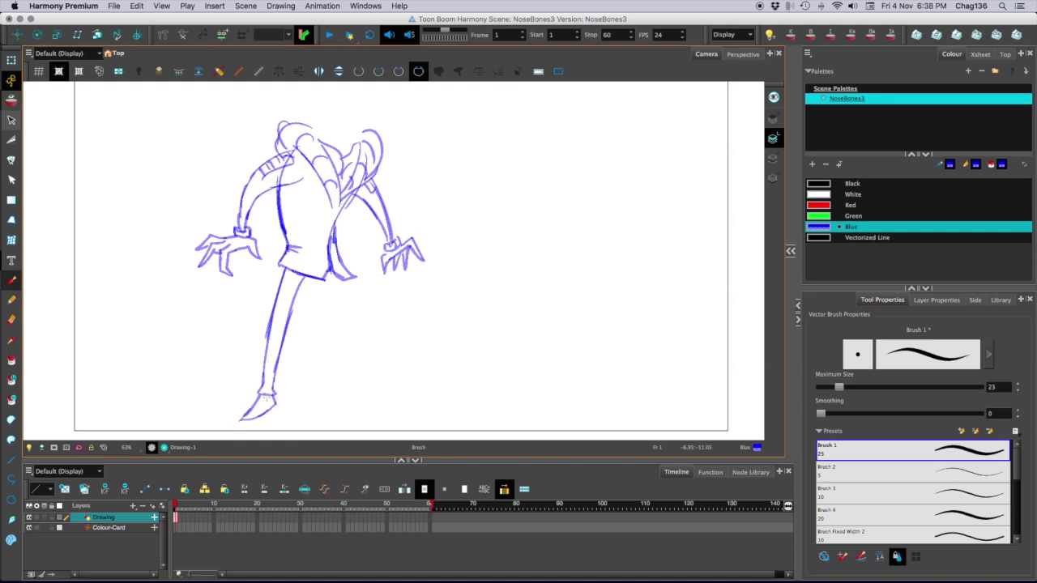
- Sketch the right leg with a trouser cuff and pointed shoe
mouse_move(326, 276)
left_mouse_down()
mouse_move(355, 380)
mouse_move(356, 359)
left_mouse_up()
left_click_drag(348, 296, 359, 386)
mouse_move(316, 275)
left_mouse_down()
mouse_move(355, 382)
mouse_move(368, 387)
mouse_move(358, 390)
left_mouse_up()
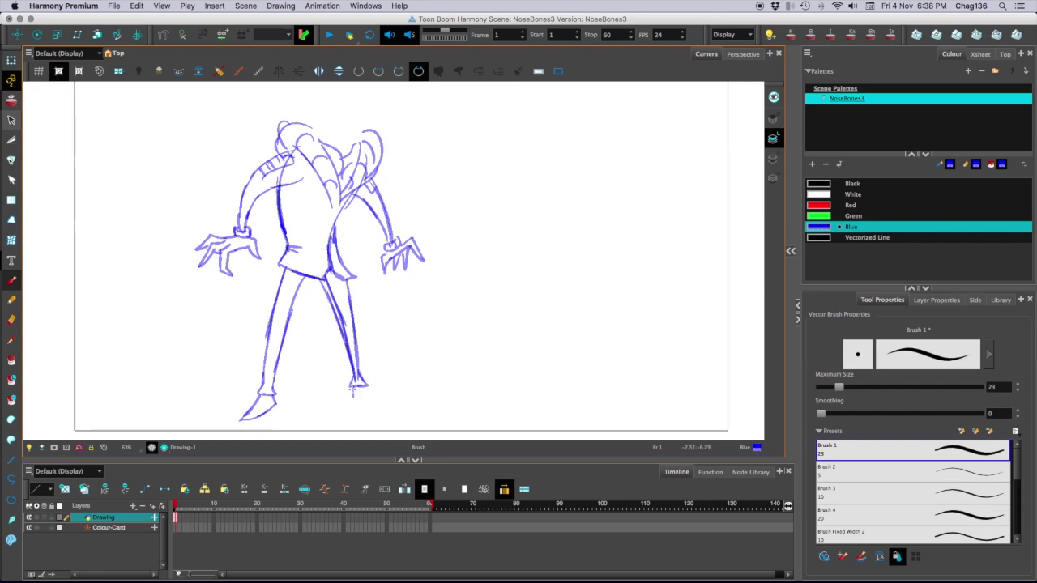
left_click_drag(347, 397, 402, 404)
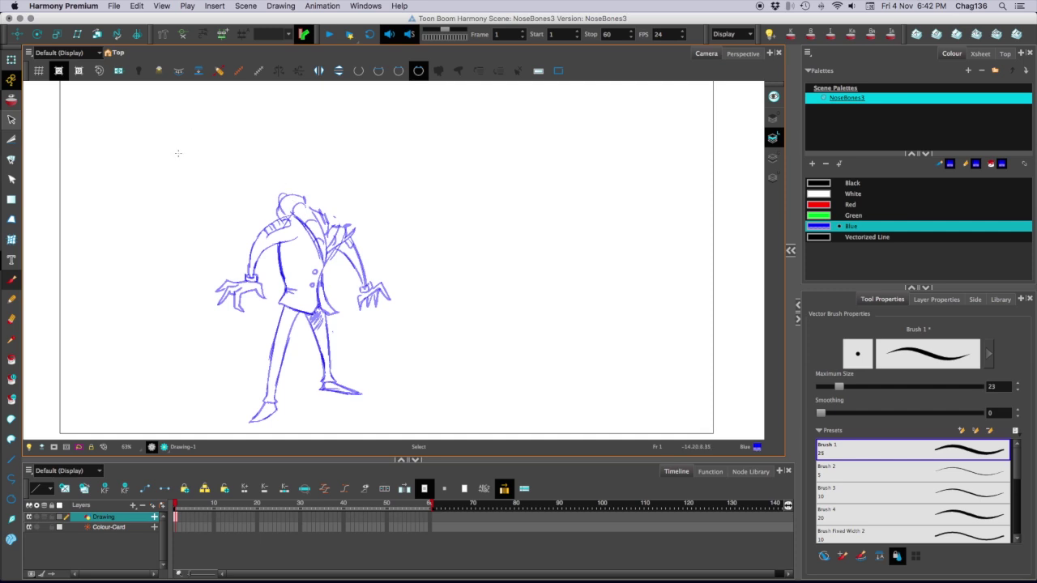
- Sketch the head with swept-back pointed hair, an ear and large round eyes
mouse_move(292, 185)
left_mouse_down()
mouse_move(316, 206)
mouse_move(247, 151)
left_mouse_up()
key("Return")
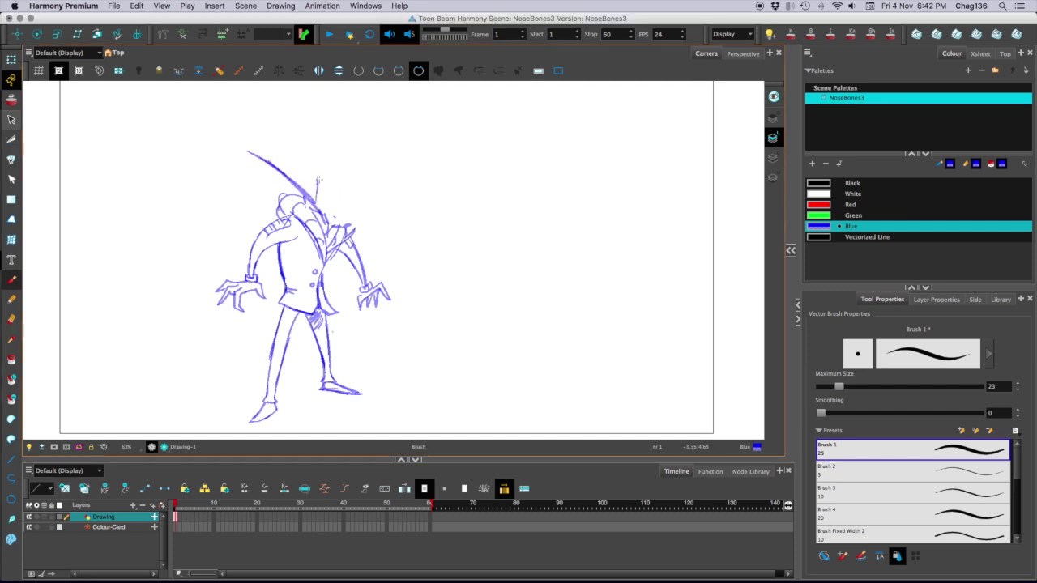
mouse_move(319, 178)
left_mouse_down()
mouse_move(314, 204)
mouse_move(352, 212)
mouse_move(374, 162)
mouse_move(271, 136)
mouse_move(241, 141)
left_mouse_up()
mouse_move(323, 174)
left_mouse_down()
mouse_move(317, 202)
mouse_move(356, 173)
mouse_move(372, 194)
mouse_move(346, 185)
mouse_move(330, 202)
mouse_move(366, 202)
left_mouse_up()
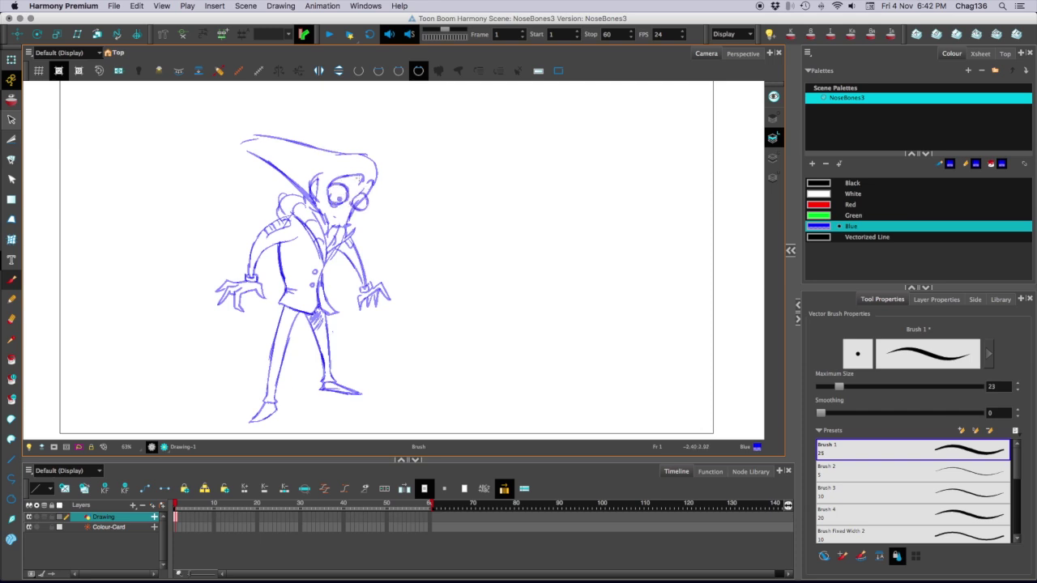
- Clean up the face, redraw the jaw line and close the hair's pointed tip
key("alt+e")
mouse_move(351, 187)
left_mouse_down()
mouse_move(339, 182)
mouse_move(308, 197)
mouse_move(347, 225)
mouse_move(332, 230)
left_mouse_up()
mouse_move(262, 159)
left_mouse_down()
mouse_move(239, 147)
mouse_move(249, 141)
left_mouse_up()
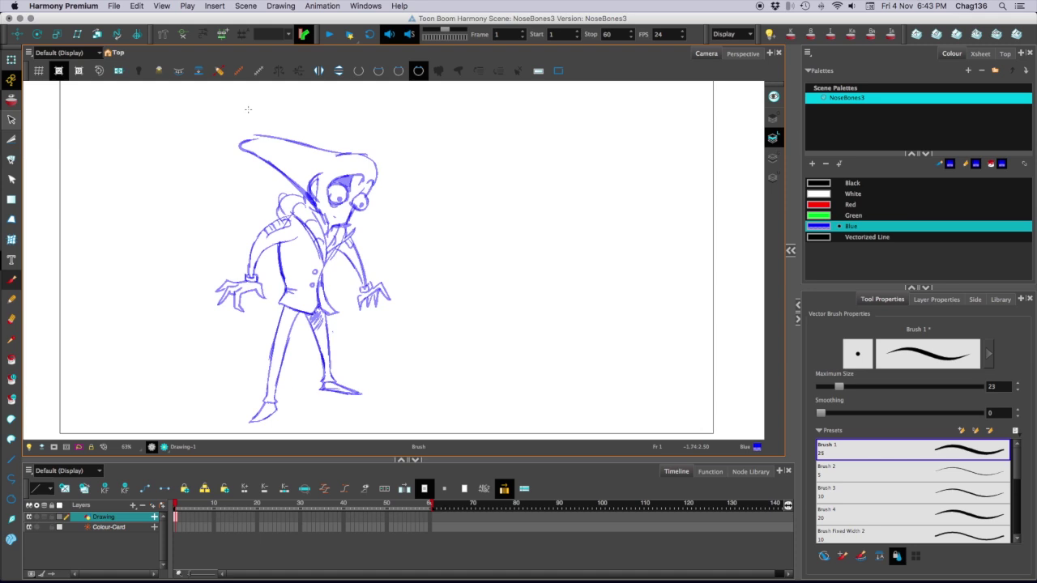
- Redraw the right shoe so that it points more steeply downward
mouse_move(321, 390)
left_mouse_down()
mouse_move(350, 407)
mouse_move(327, 386)
left_mouse_up()
mouse_move(327, 383)
left_mouse_down()
mouse_move(358, 411)
mouse_move(375, 402)
mouse_move(355, 400)
left_mouse_up()
key("e")
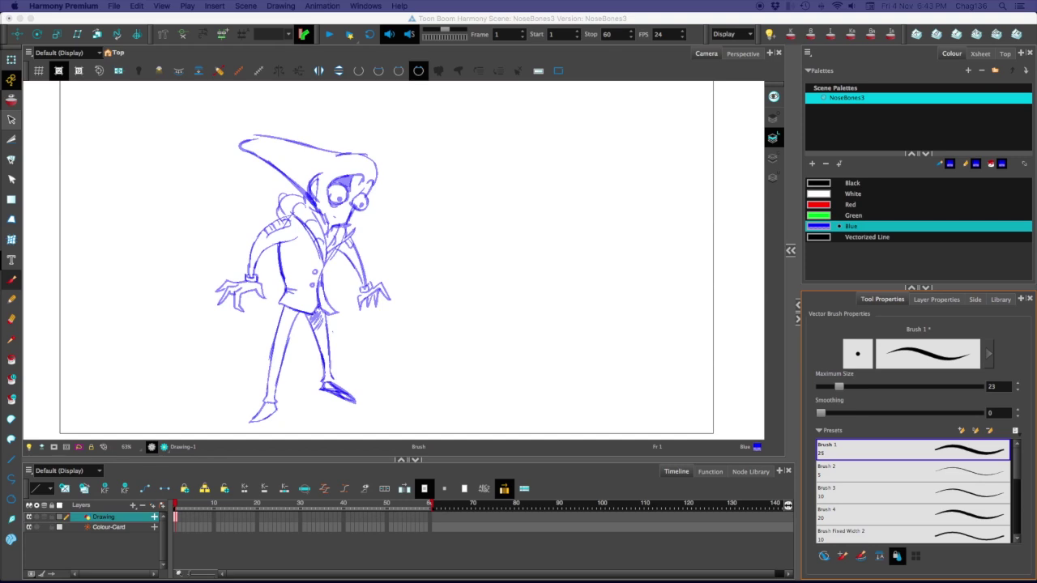
- Switch to the Pencil tool and add a vector drawing layer named LeftFoot
key("alt+/")
key("ctrl+r")
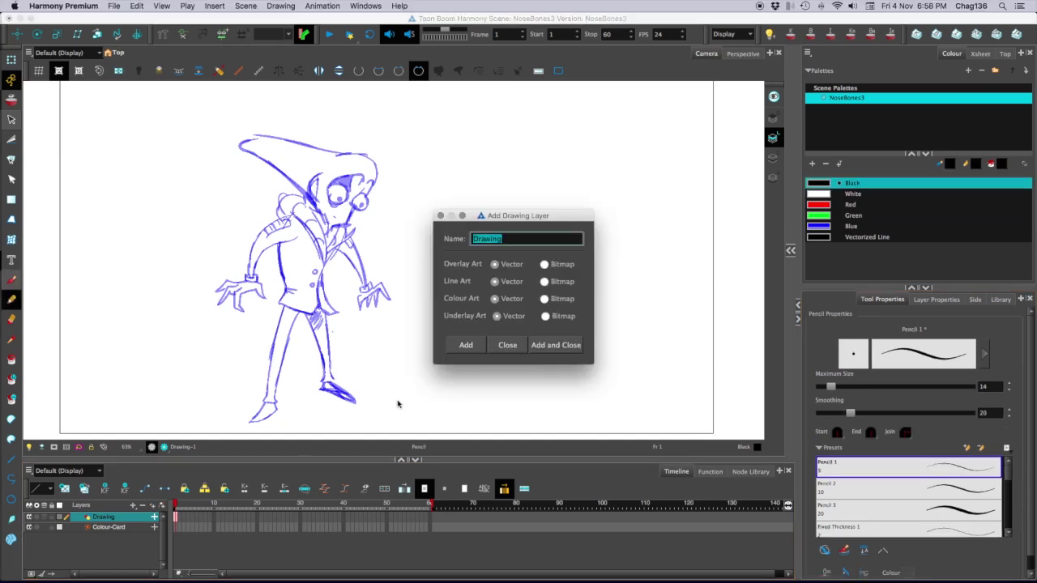
type("LeftFo")
key("BackSpace")
key("BackSpace")
key("Return")
- Add a drawing layer named LeftLeg
key("BackSpace")
key("BackSpace")
key("BackSpace")
key("BackSpace")
key("BackSpace")
type("t")
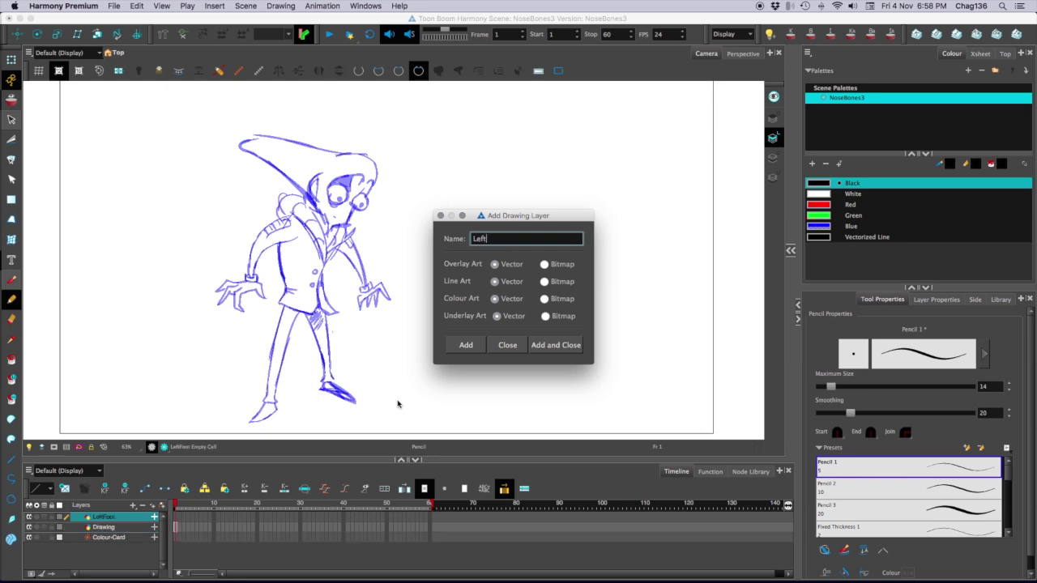
type("Leg")
key("Return")
- Add drawing layers named RightFoot and RightLeg
type("RightF")
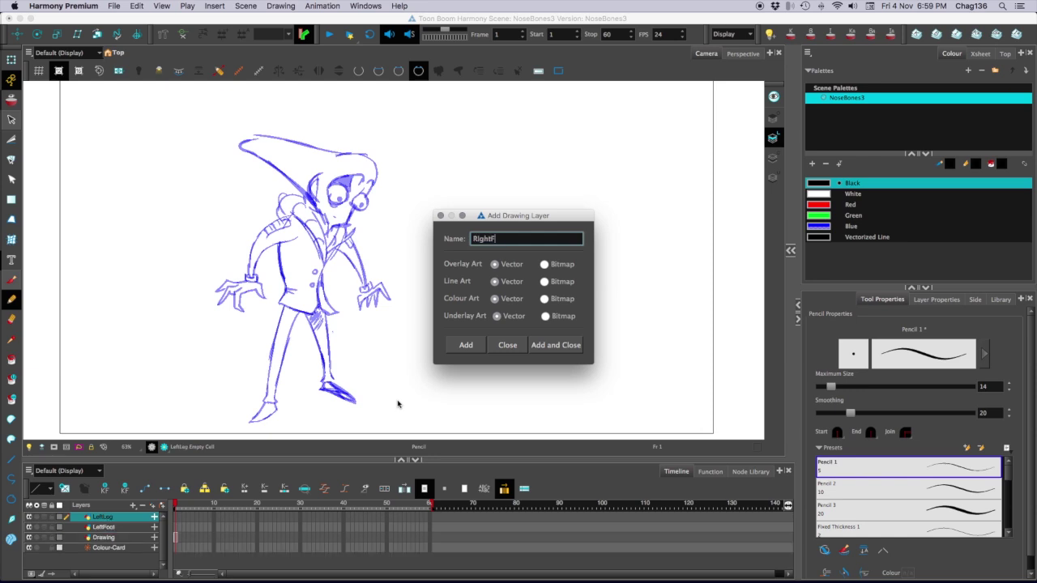
type("oot")
key("Return")
type("Right")
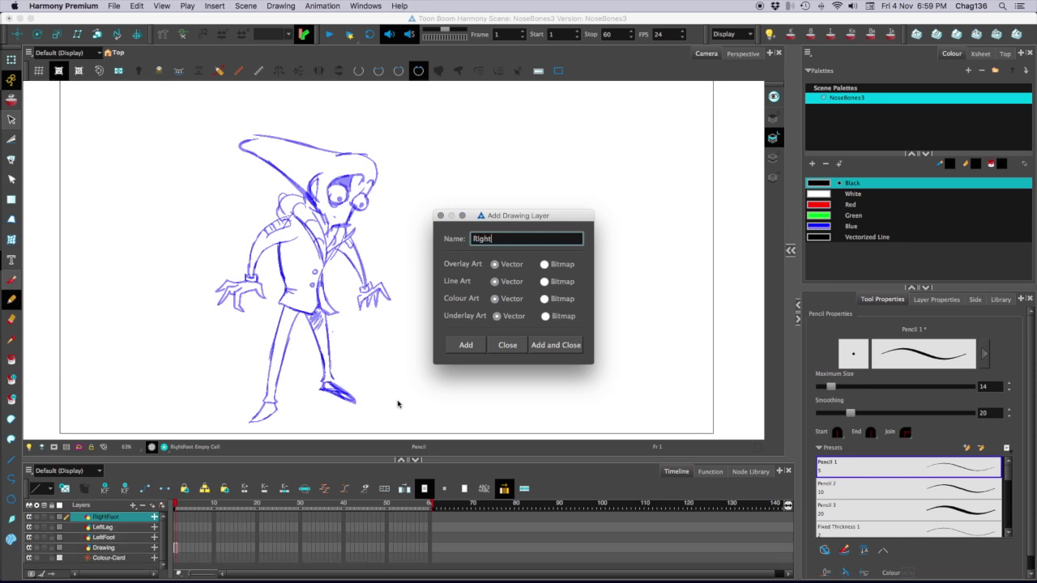
type("Leg")
key("Return")
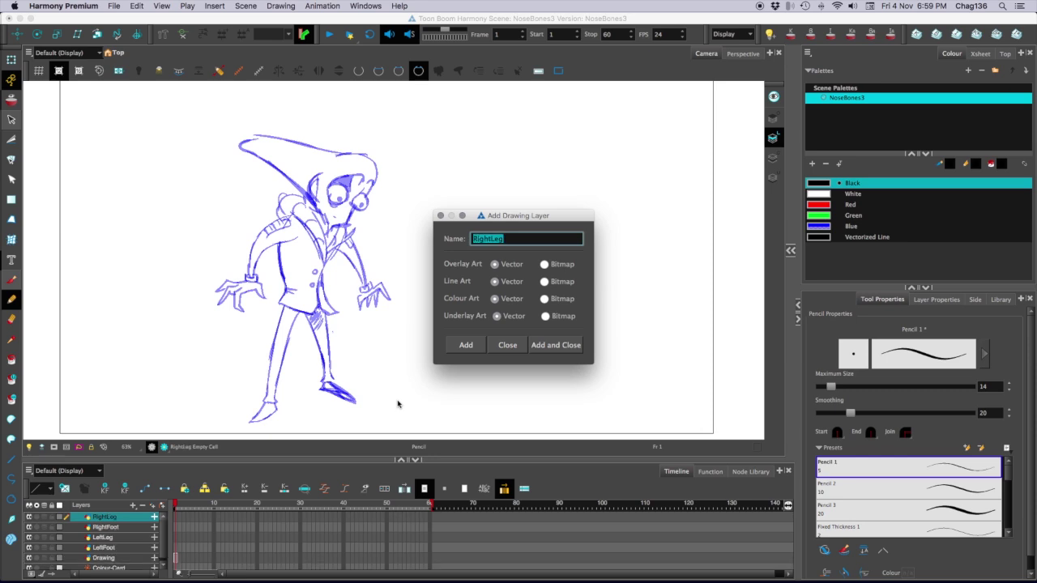
- Add drawing layers named Torso and LeftArm
type("Torso")
key("Return")
type("Left")
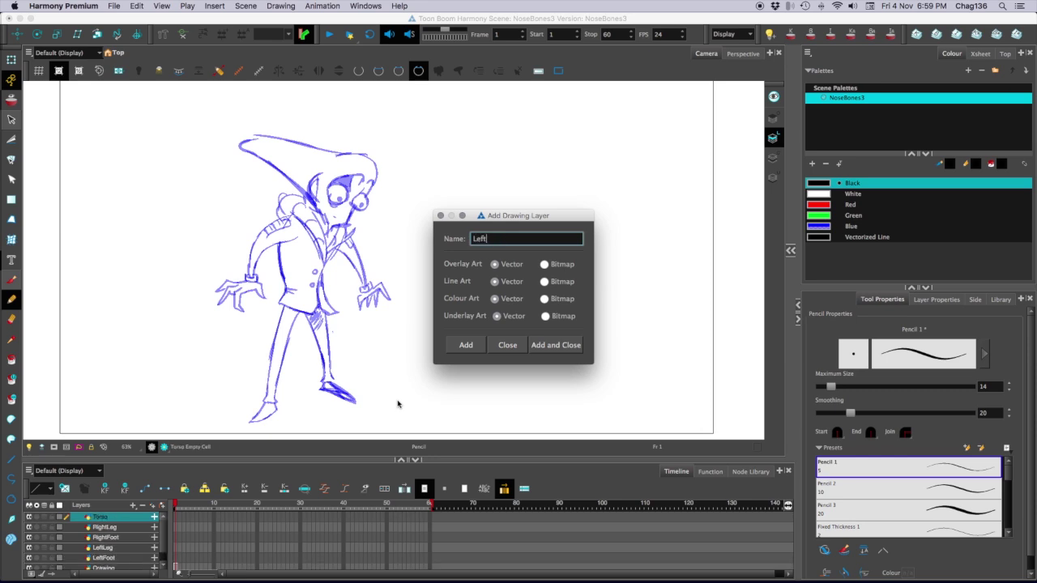
type("Arm")
key("Return")
- Add drawing layers named LeftHand, RightArm and RightHand
type("LeftHand")
key("Return")
type("Right")
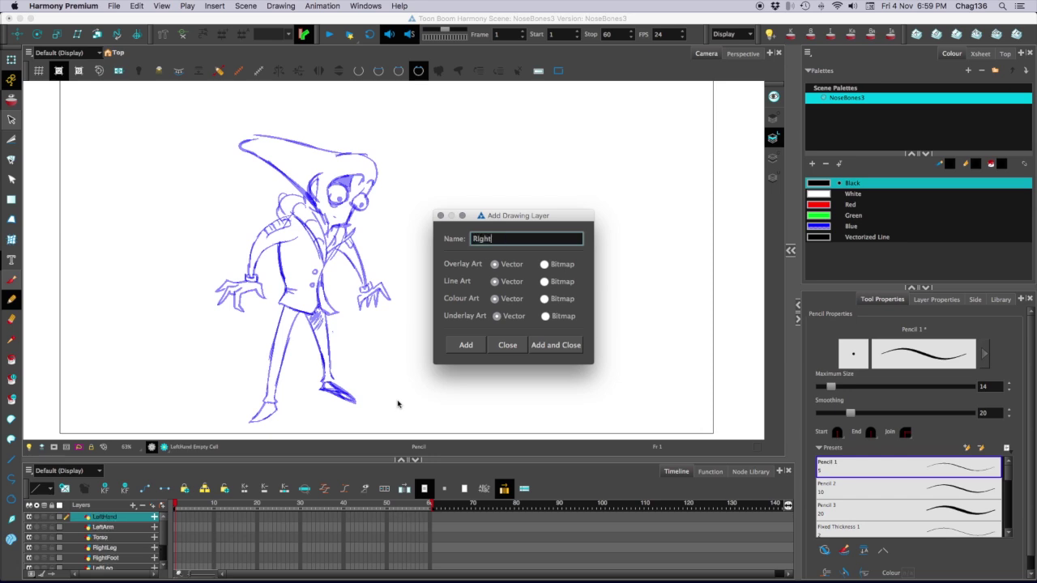
type("Arm")
key("Return")
type("RightHand")
key("Return")
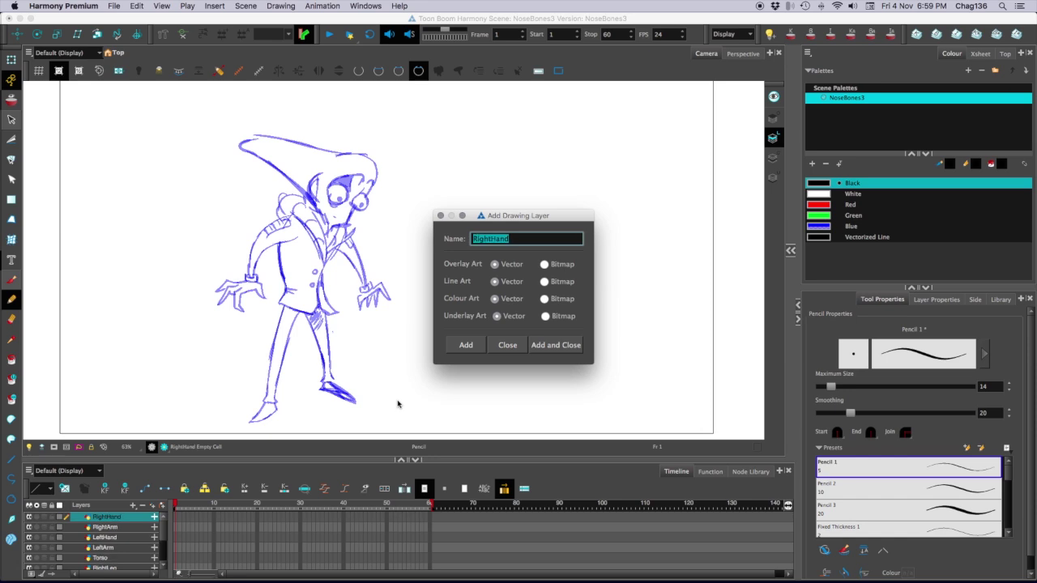
- Add drawing layers named Head and Nostrils
type("Head")
key("Return")
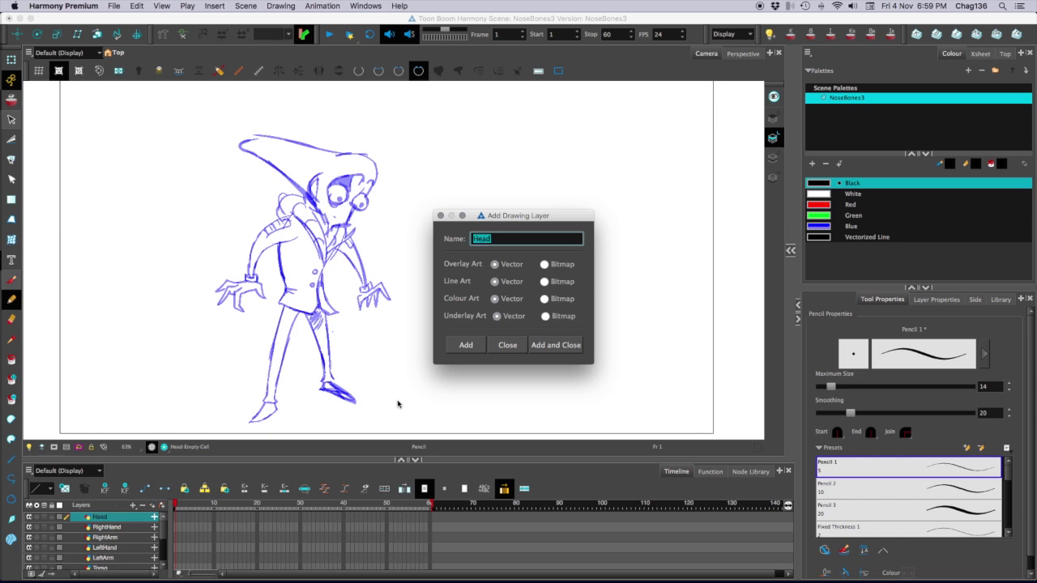
type("Nostrils")
key("Return")
- Add drawing layers named RightEye and LeftEye, in that order
type("Left")
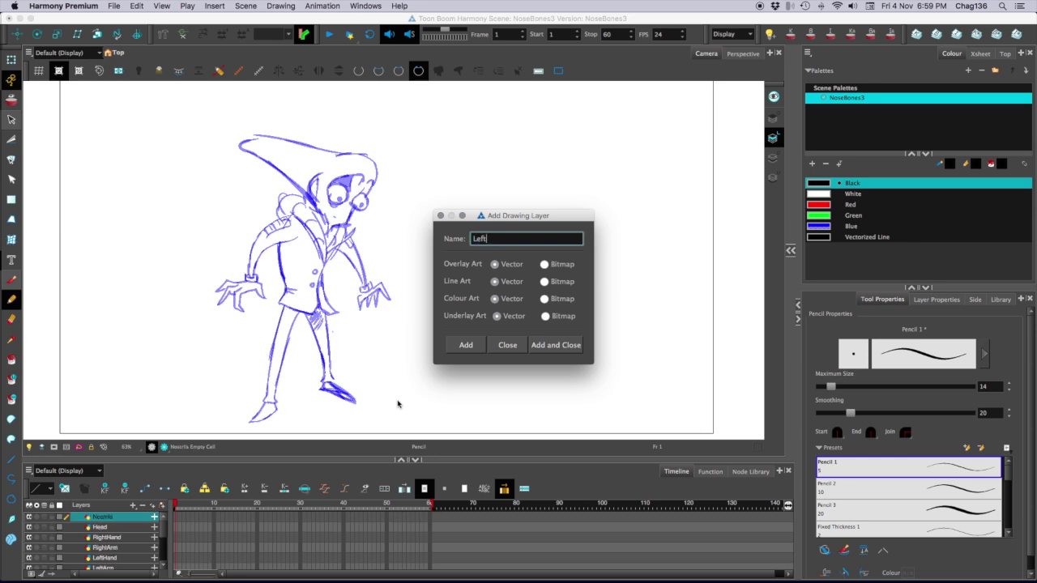
type("Eye")
key("BackSpace")
key("BackSpace")
key("BackSpace")
key("BackSpace")
key("BackSpace")
key("BackSpace")
key("BackSpace")
type("RightEye")
key("Return")
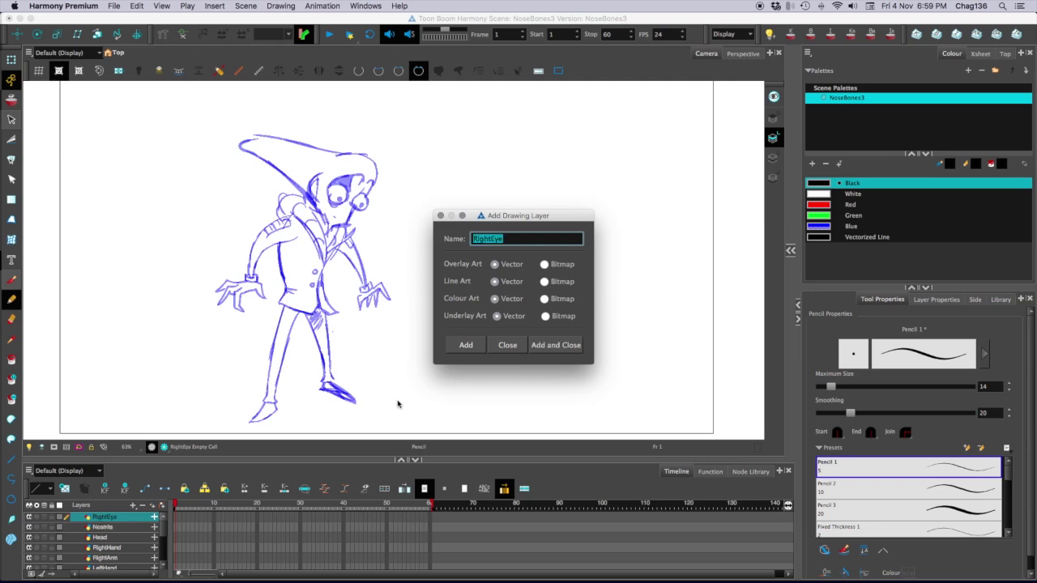
type("LeftEye")
key("Return")
- Add drawing layers named RightPupil and LeftPupil, and finish adding layers
type("RightPupil")
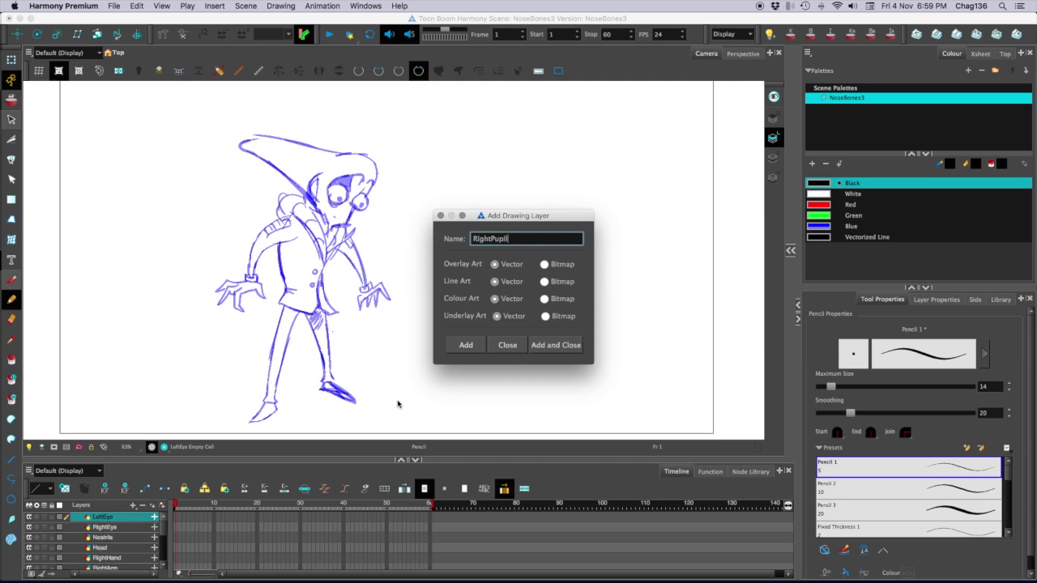
key("Return")
type("Left")
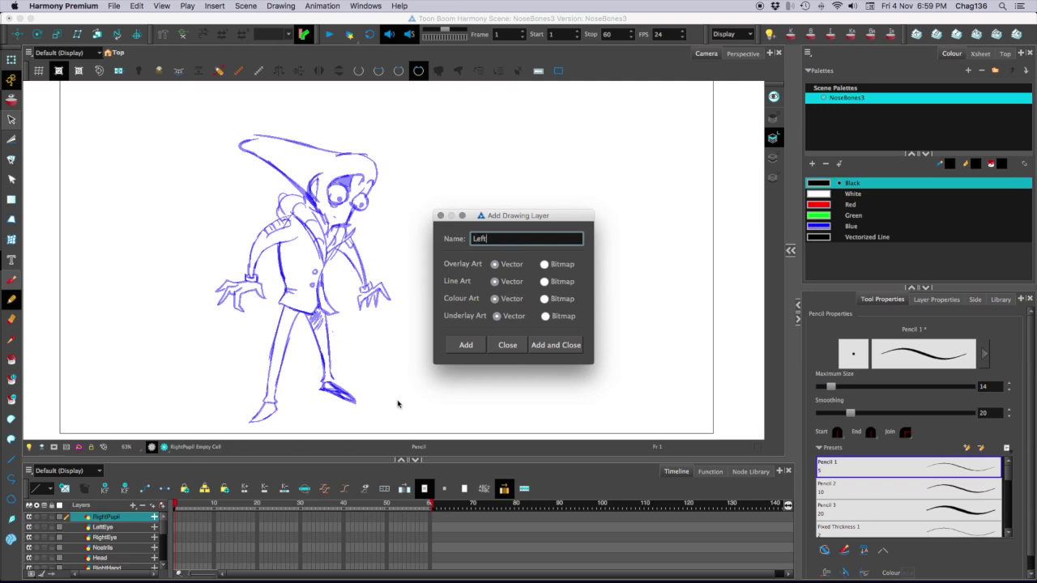
type("Pupil")
left_click(538, 352)
- Enlarge the timeline area and trace the feet and legs in black pencil, each on its own layer
left_click_drag(454, 458, 454, 347)
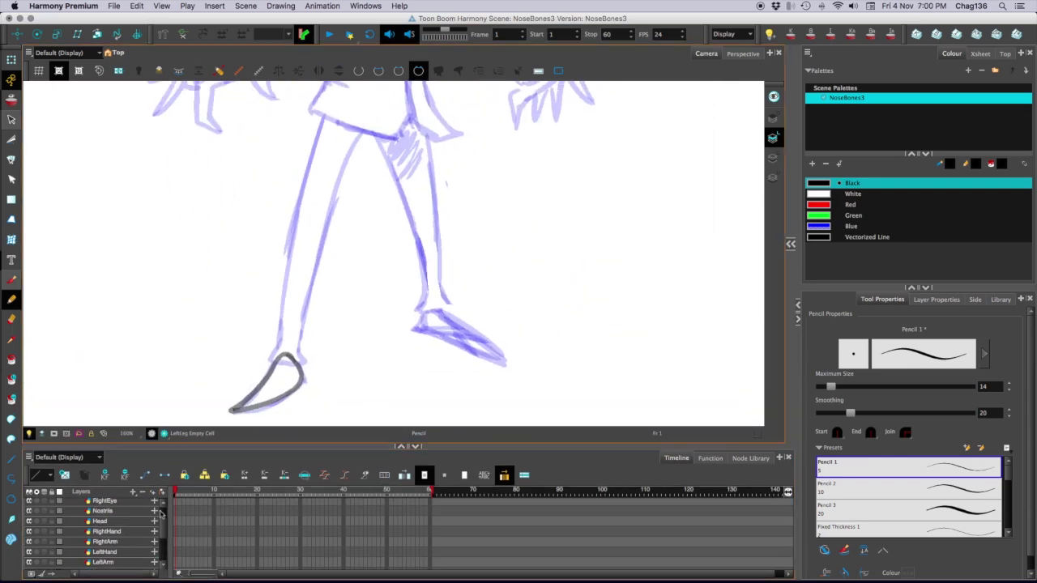
mouse_move(314, 400)
left_mouse_down()
mouse_move(282, 392)
mouse_move(314, 350)
left_mouse_up()
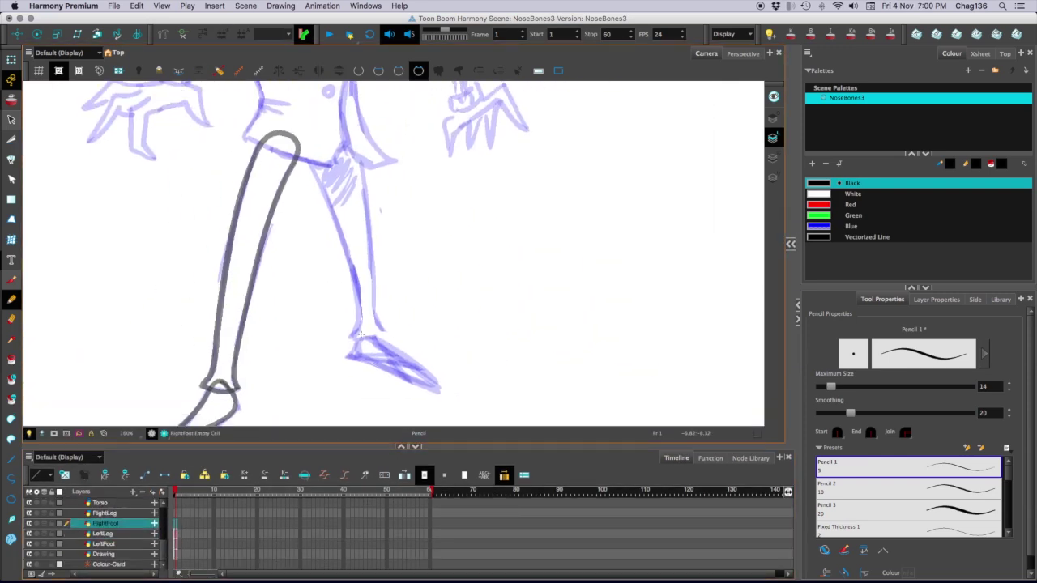
mouse_move(350, 152)
left_mouse_down()
mouse_move(309, 150)
mouse_move(377, 332)
mouse_move(350, 139)
left_mouse_up()
- Trace the right foot, right leg and the torso with its collar and buttons in black pencil, each on its own layer
mouse_move(298, 113)
left_mouse_down()
mouse_move(318, 128)
mouse_move(366, 379)
left_mouse_up()
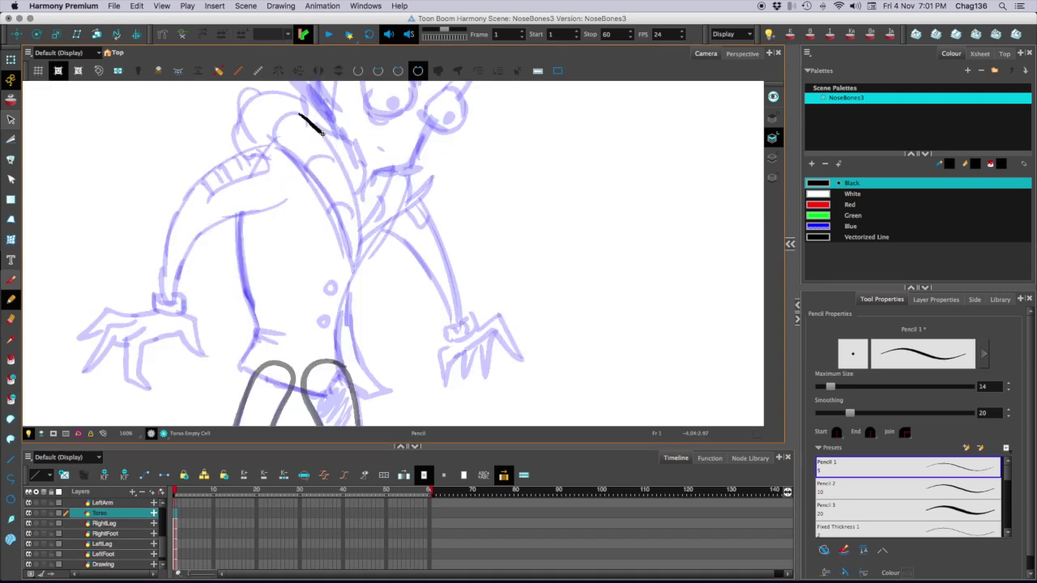
mouse_move(356, 122)
left_mouse_down()
mouse_move(377, 253)
mouse_move(412, 201)
left_mouse_up()
left_click_drag(380, 130, 360, 266)
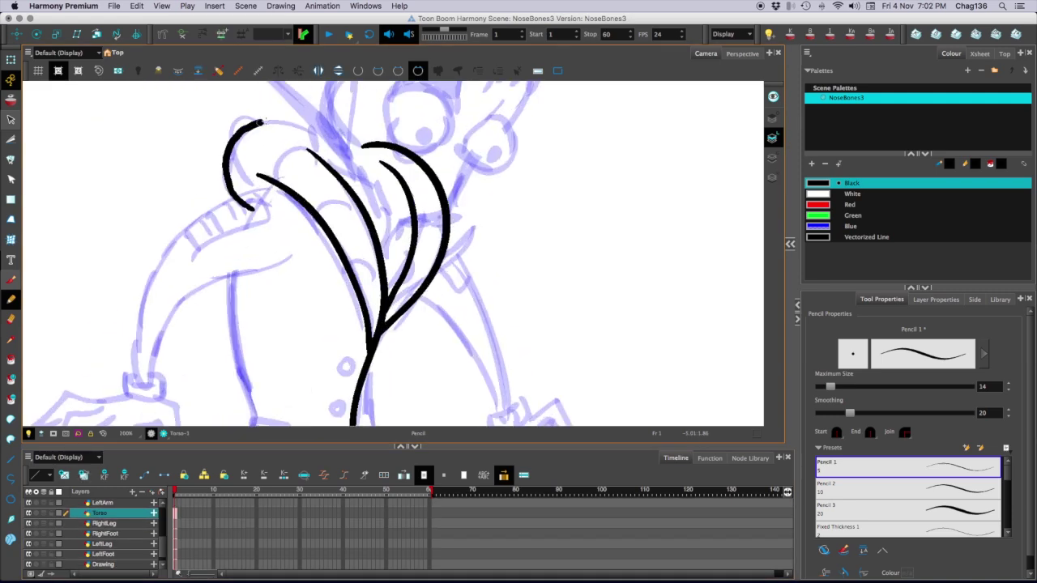
left_click_drag(262, 122, 381, 167)
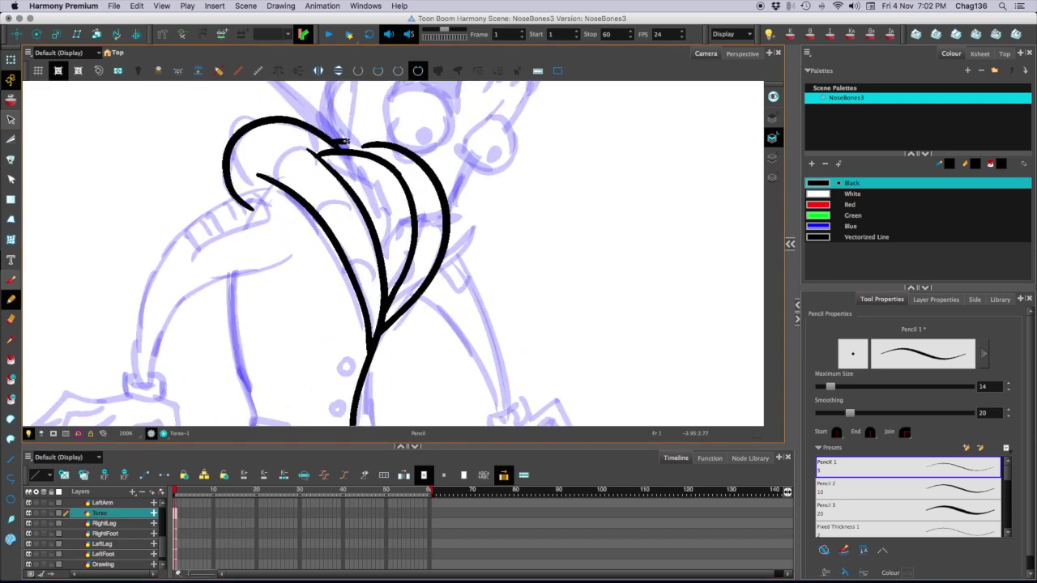
mouse_move(284, 295)
left_mouse_down()
mouse_move(260, 306)
mouse_move(345, 395)
left_mouse_up()
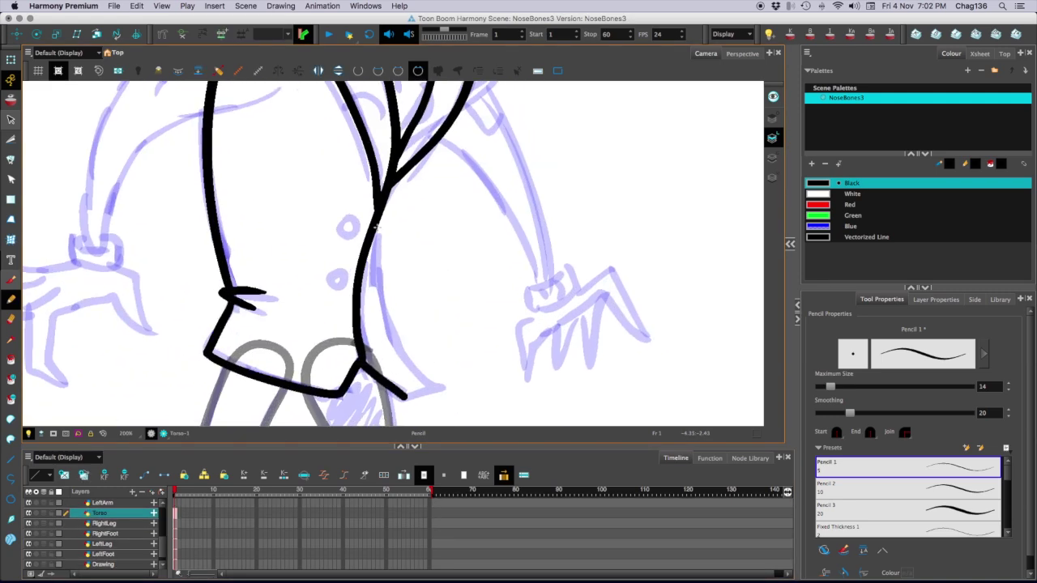
left_click_drag(354, 247, 387, 227)
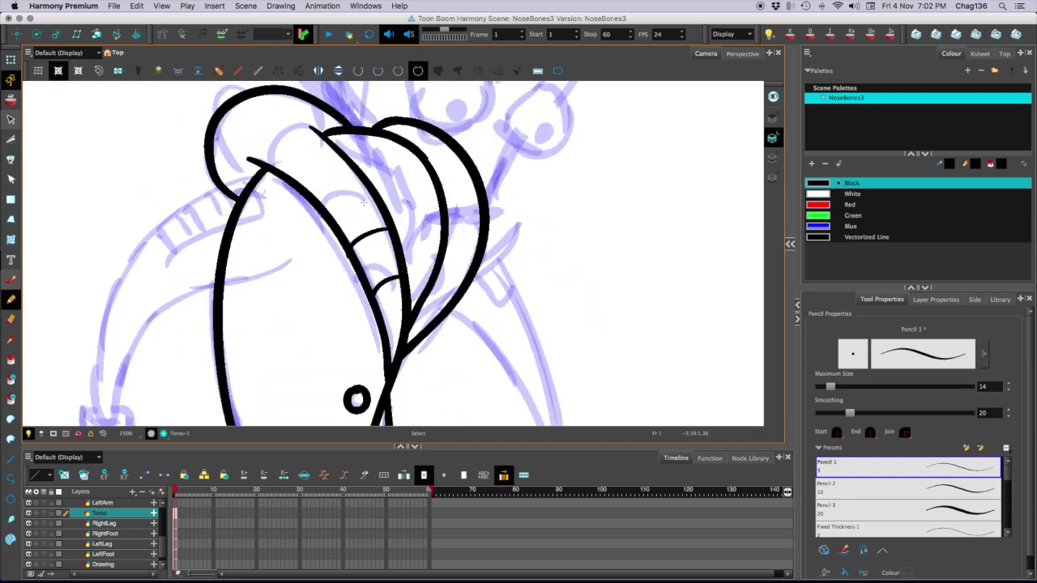
- Draw curved fold lines across both sides of the collar on the Torso layer
left_click_drag(282, 168, 327, 138)
left_click_drag(251, 93, 222, 175)
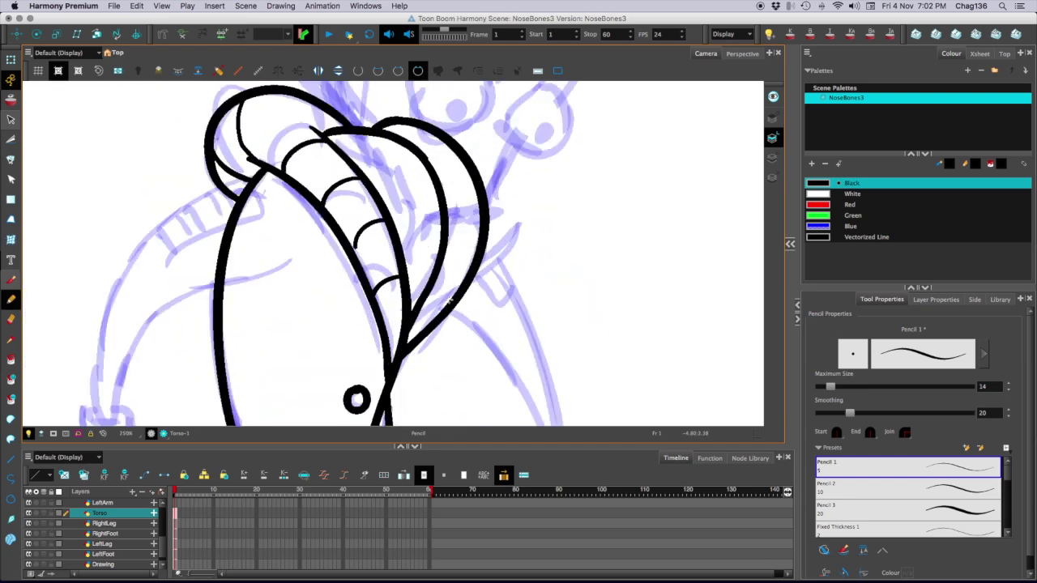
left_click_drag(445, 154, 454, 267)
left_click_drag(414, 129, 389, 259)
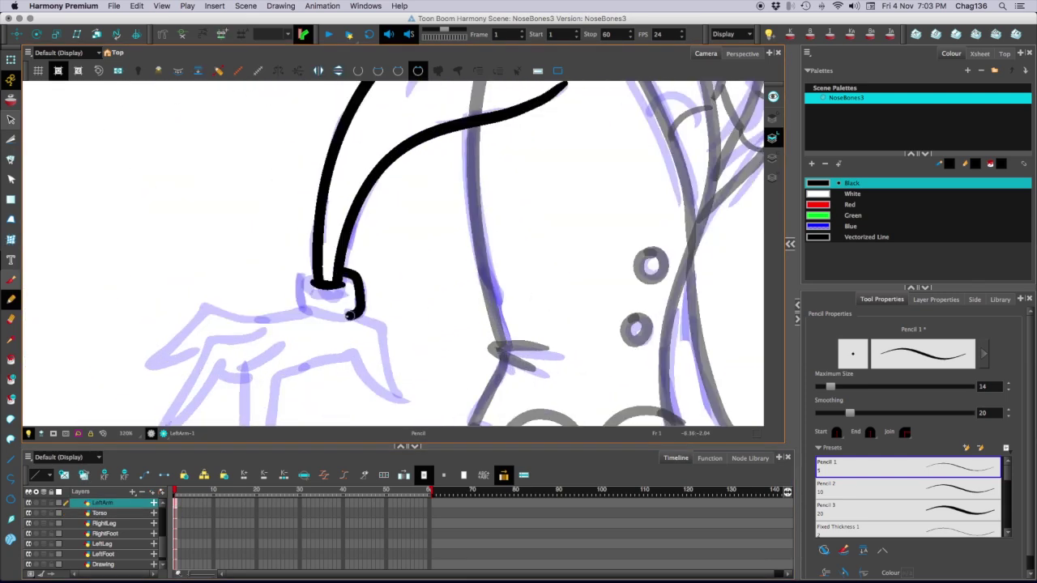
- Trace the left arm with its cuff and ribbed shoulder patch, and the left hand, on the LeftArm and LeftHand layers
left_click_drag(317, 285, 318, 308)
left_click_drag(460, 141, 387, 183)
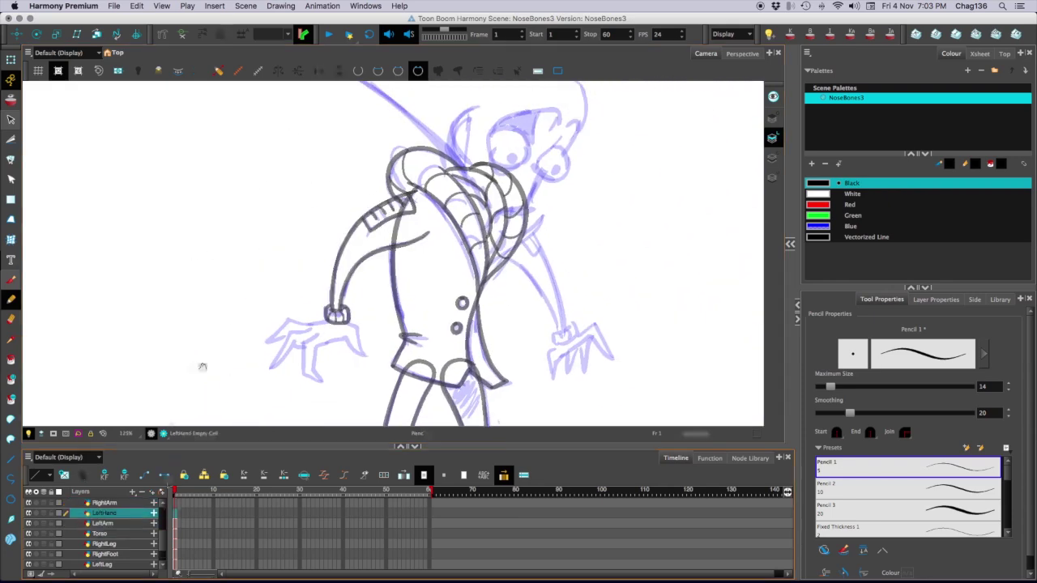
mouse_move(316, 277)
left_mouse_down()
mouse_move(254, 344)
mouse_move(243, 381)
left_mouse_up()
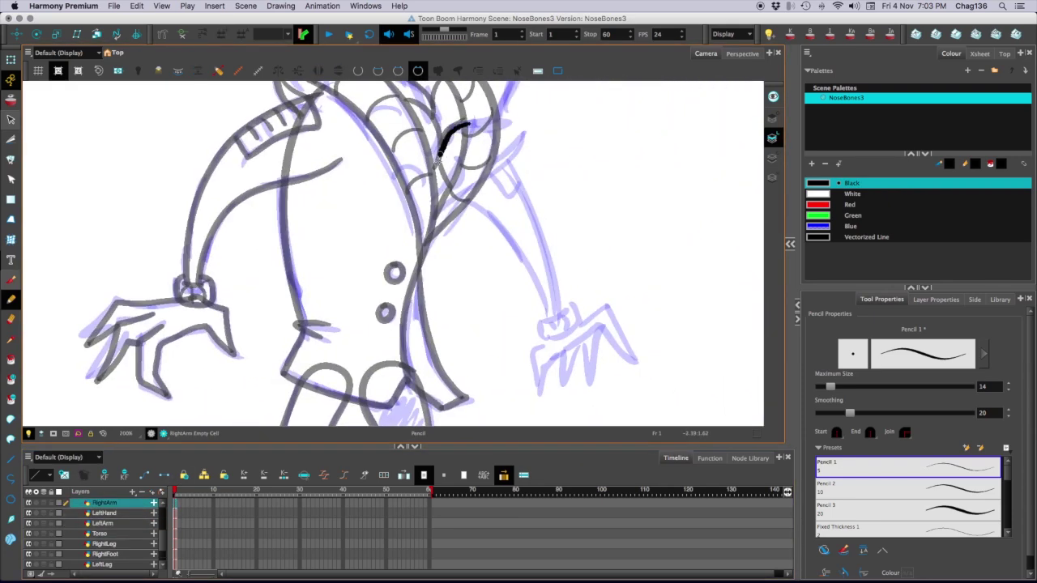
- Trace the right arm with its cuff and shoulder patch, plus the right hand, in black on the RightArm layer
mouse_move(466, 125)
left_mouse_down()
mouse_move(566, 309)
mouse_move(540, 314)
left_mouse_up()
left_click_drag(565, 350, 535, 395)
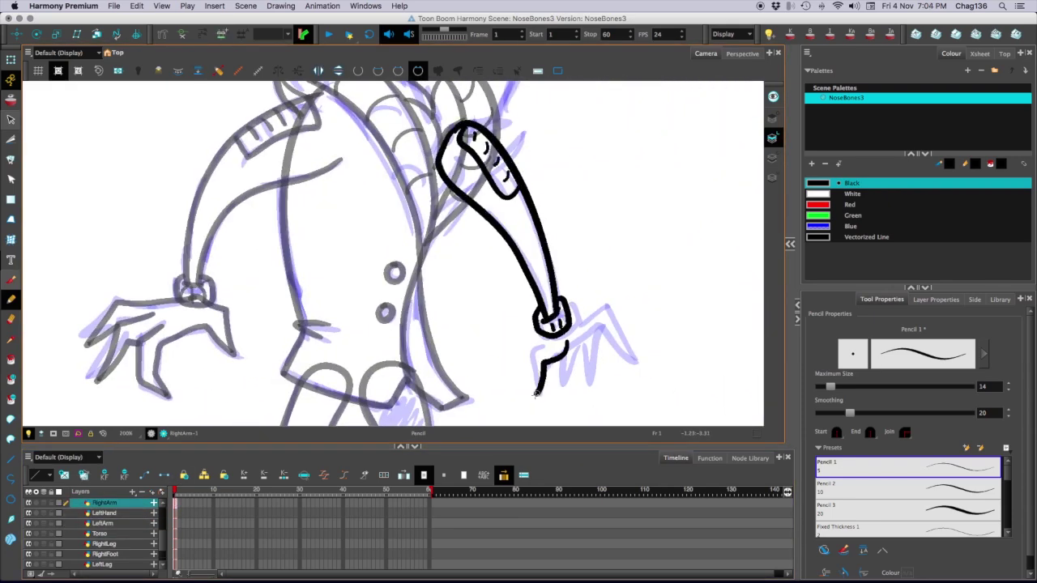
left_click_drag(538, 337, 535, 395)
left_click_drag(570, 324, 621, 342)
mouse_move(621, 343)
left_mouse_down()
mouse_move(585, 326)
mouse_move(593, 356)
left_mouse_up()
left_click_drag(572, 345, 574, 373)
- Cut the right hand's strokes from the RightArm layer and paste them into the RightHand layer
scroll(105, 527, "up", 2)
key("alt+s")
left_click_drag(640, 293, 522, 405)
key("ctrl+x")
left_click(106, 514)
key("ctrl+v")
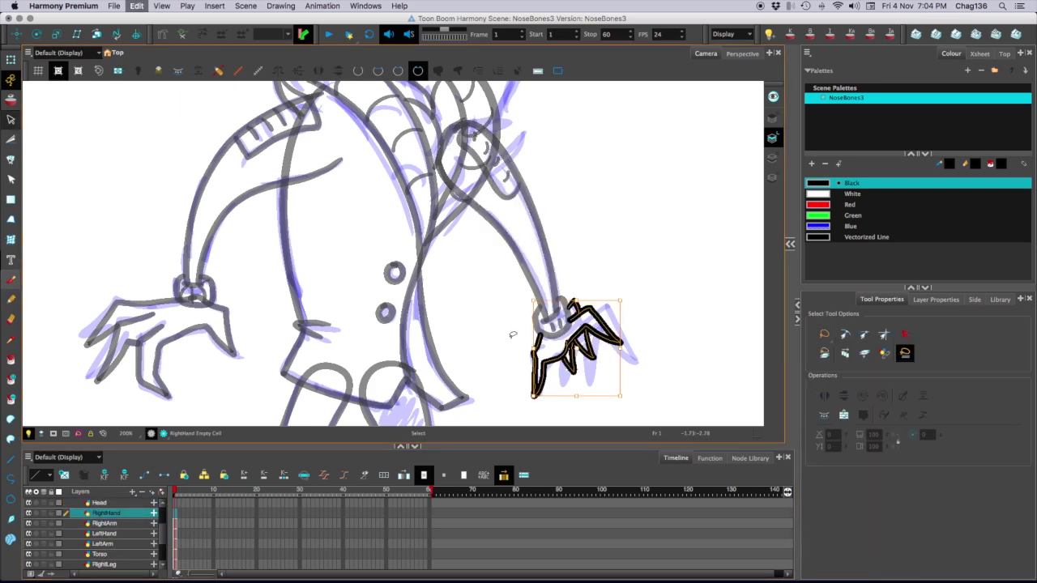
- Trace the head with its long pointed back and chin line in black pencil on the Head layer
key("alt+slash")
key("1")
left_click(100, 503)
left_click_drag(374, 197, 436, 327)
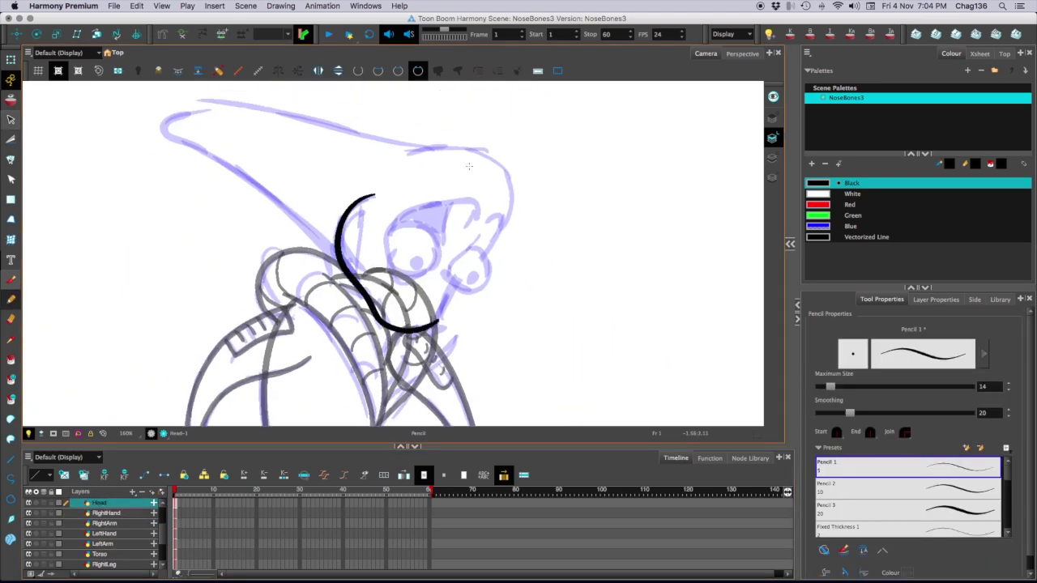
left_click_drag(408, 154, 436, 326)
left_click_drag(208, 107, 340, 263)
left_click_drag(183, 138, 399, 178)
- Outline both nostrils in black pencil on the Nostrils layer and shade their insides black
scroll(106, 527, "up", 2)
left_click(102, 523)
left_click_drag(453, 253, 397, 304)
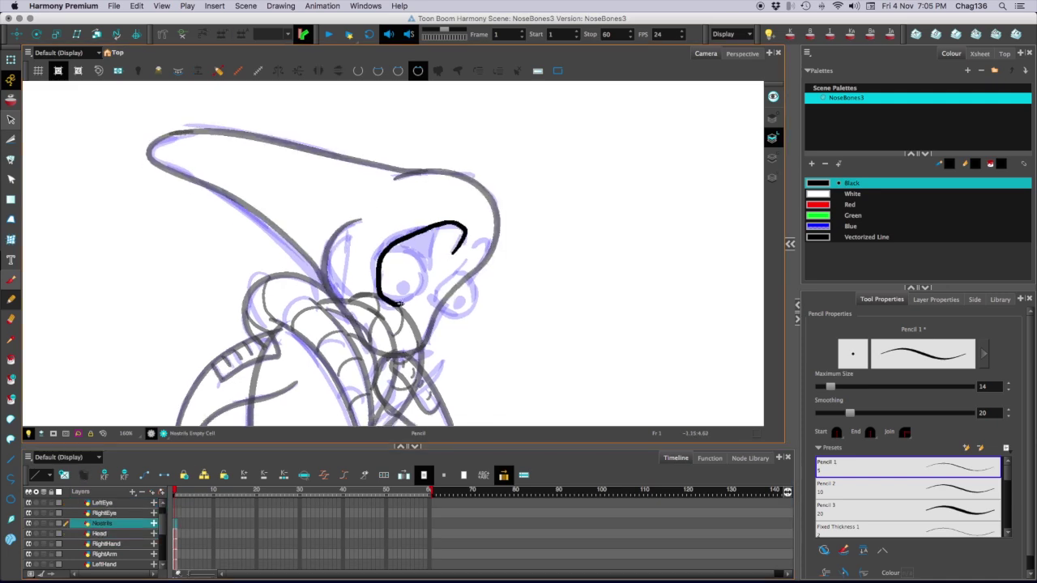
left_click_drag(439, 228, 397, 304)
left_click_drag(473, 250, 431, 327)
left_click_drag(468, 259, 431, 322)
left_click_drag(464, 278, 450, 282)
key("alt+i")
left_click_drag(436, 232, 397, 303)
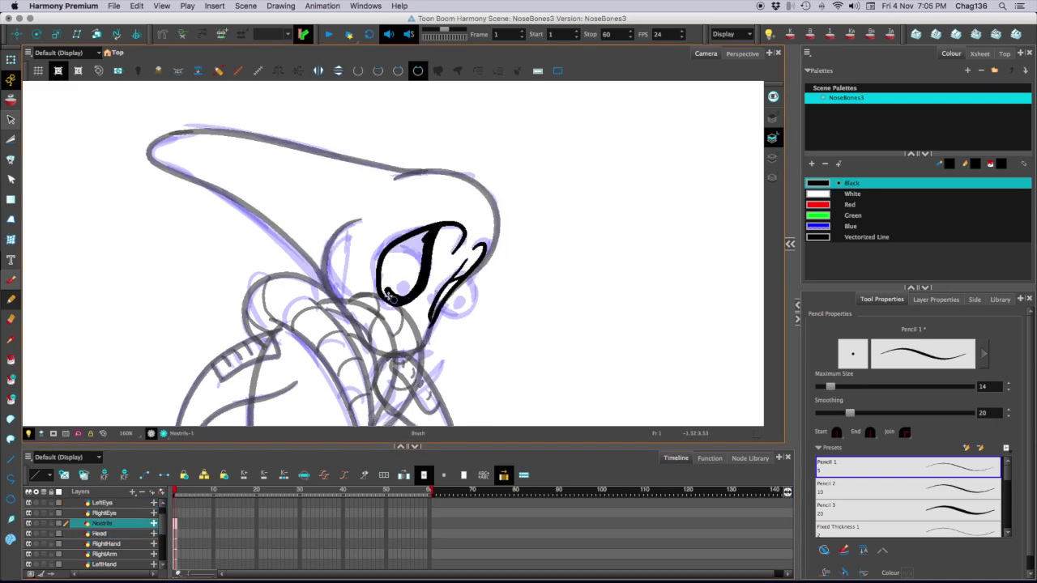
left_click(405, 272)
- Draw the two round eyes and their pupils inside the nostrils, each on its own layer
left_click(103, 514)
key("2")
left_click(102, 503)
left_click_drag(405, 238, 407, 239)
key("1")
left_click(177, 503)
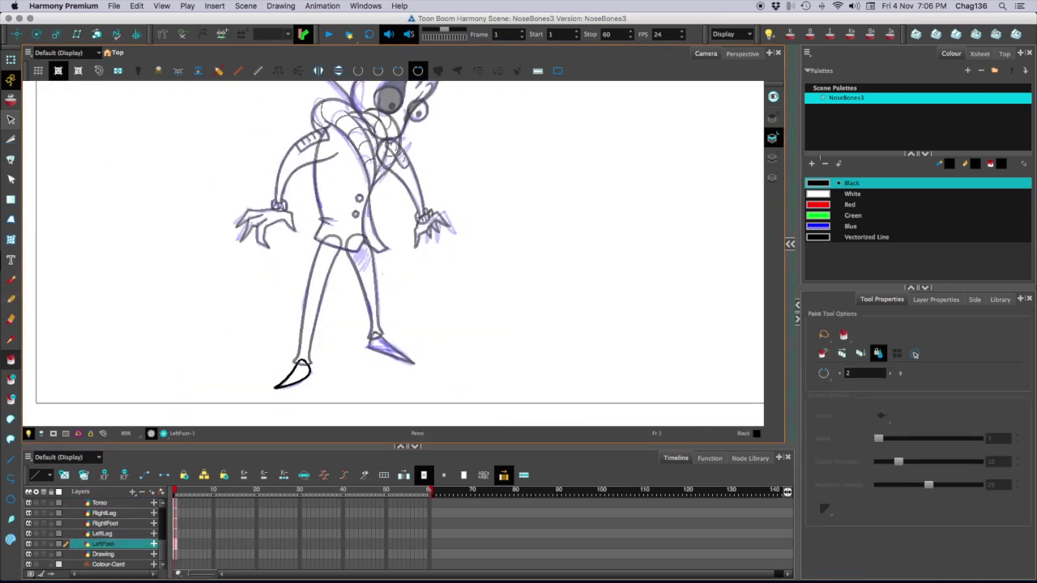
- Enlarge the swatch list and add eight new colour swatches, New 0 to New 7
left_click_drag(910, 153, 918, 84)
left_click(811, 95)
- Set the New 0 swatch to dark grey (RGB 90, 90, 90) and paint the left foot with it
double_click(816, 183)
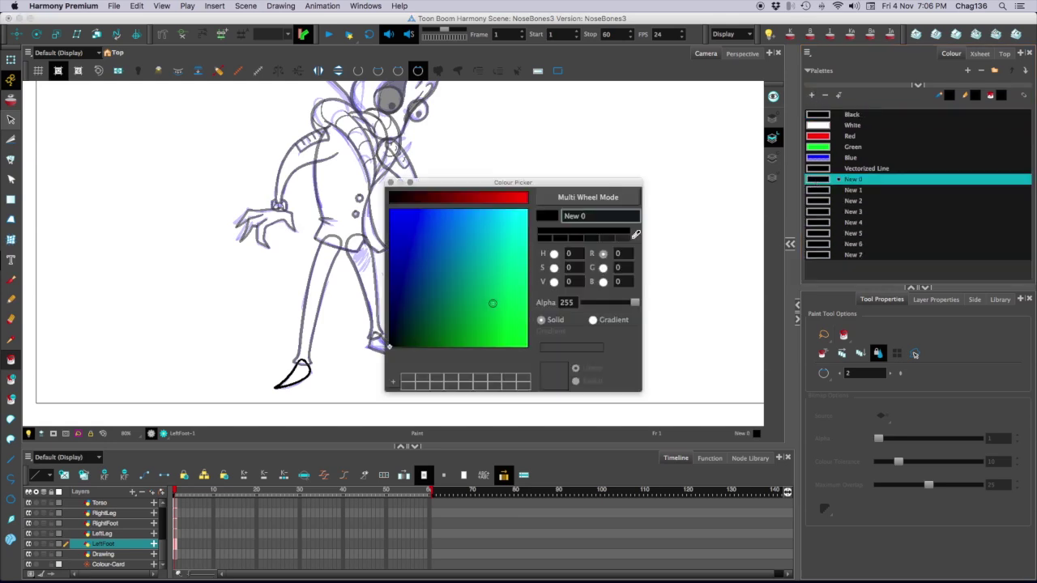
left_click(554, 254)
left_click_drag(409, 271, 384, 298)
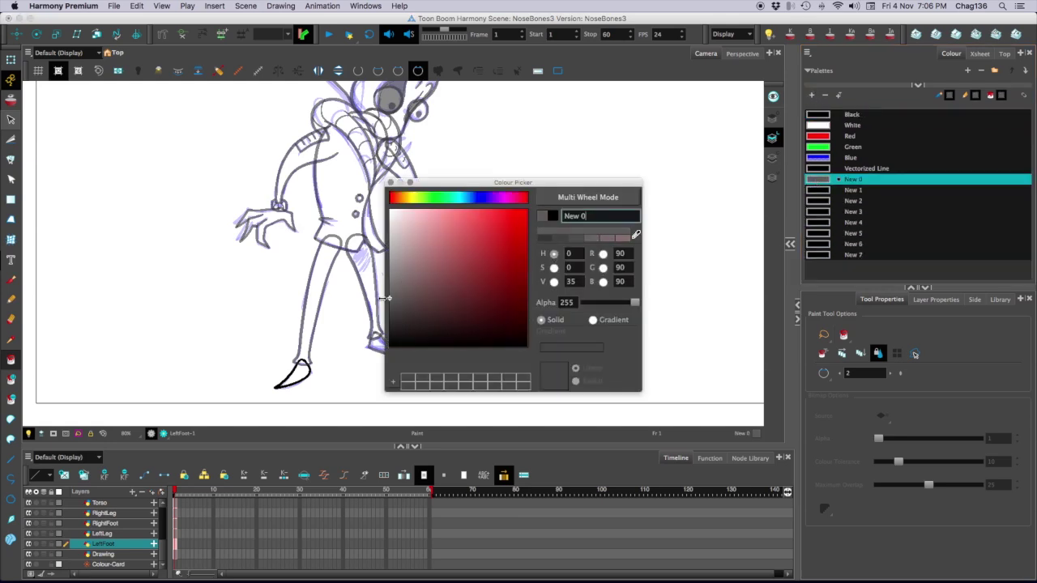
left_click(390, 182)
left_click(293, 374)
- Set the New 1 swatch to blue and paint the left leg with it, hiding the Drawing sketch layer
left_click(175, 533)
double_click(816, 189)
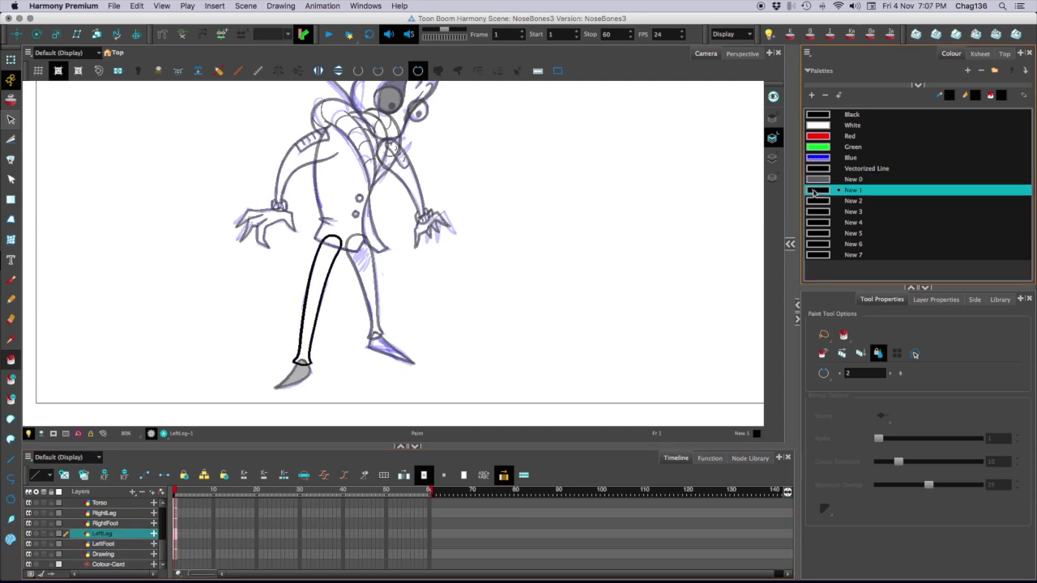
left_click(499, 224)
left_click(392, 188)
left_click(29, 554)
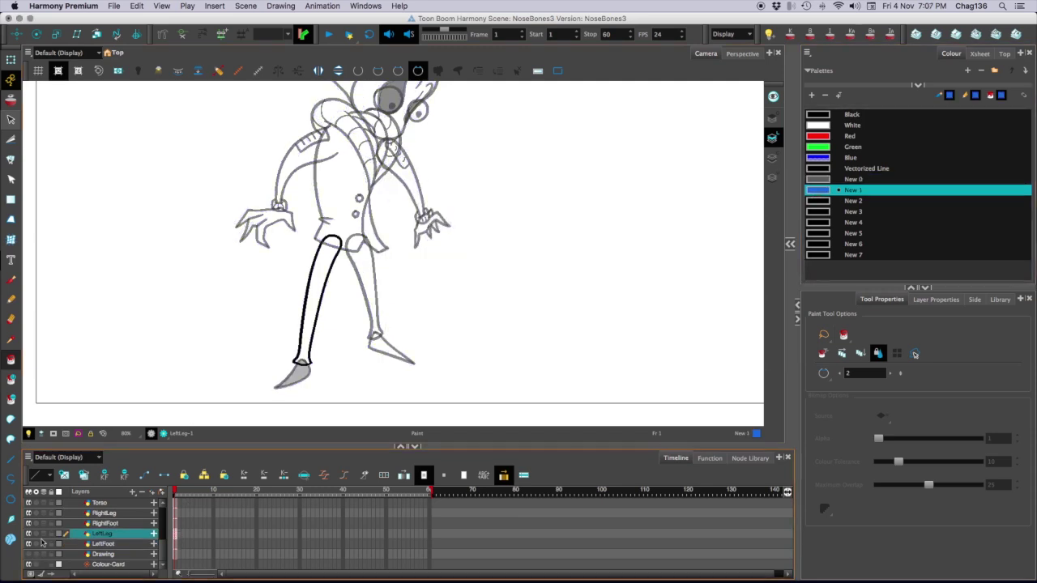
left_click(313, 269)
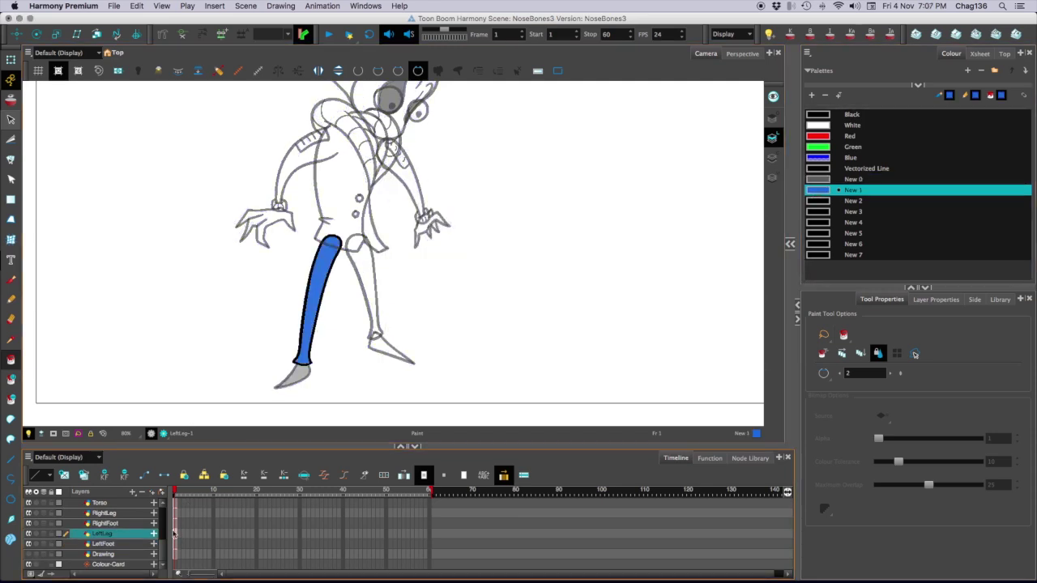
- Paint the right foot dark grey with New 0 and the right leg blue with New 1
left_click(175, 524)
left_click(813, 179)
left_click(387, 349)
left_click(175, 513)
left_click(808, 189)
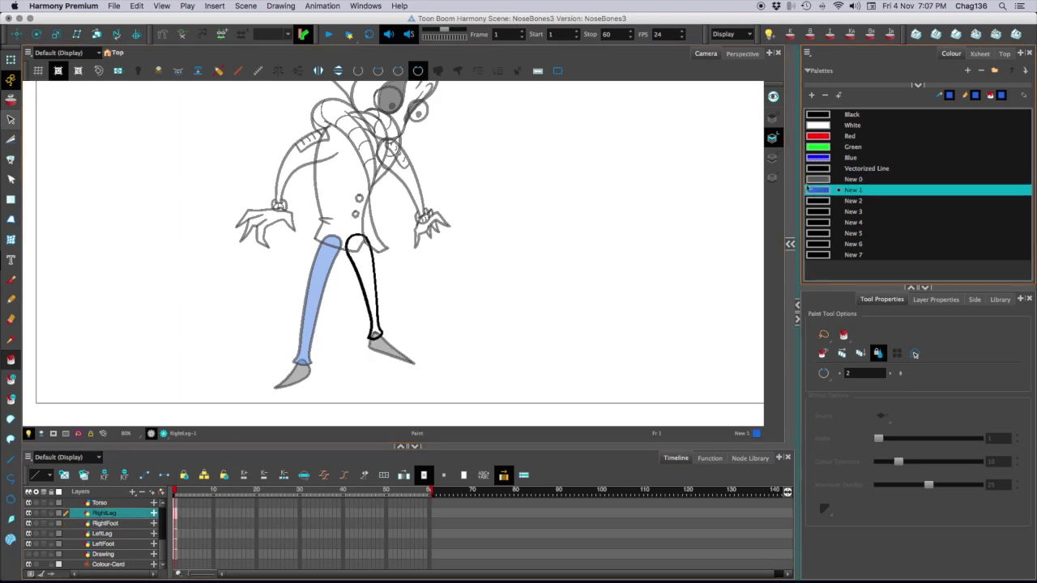
left_click(364, 263)
- Paint the coat and its two buttons on the Torso layer with the dark grey New 0
left_click(175, 503)
left_click_drag(275, 241, 275, 250)
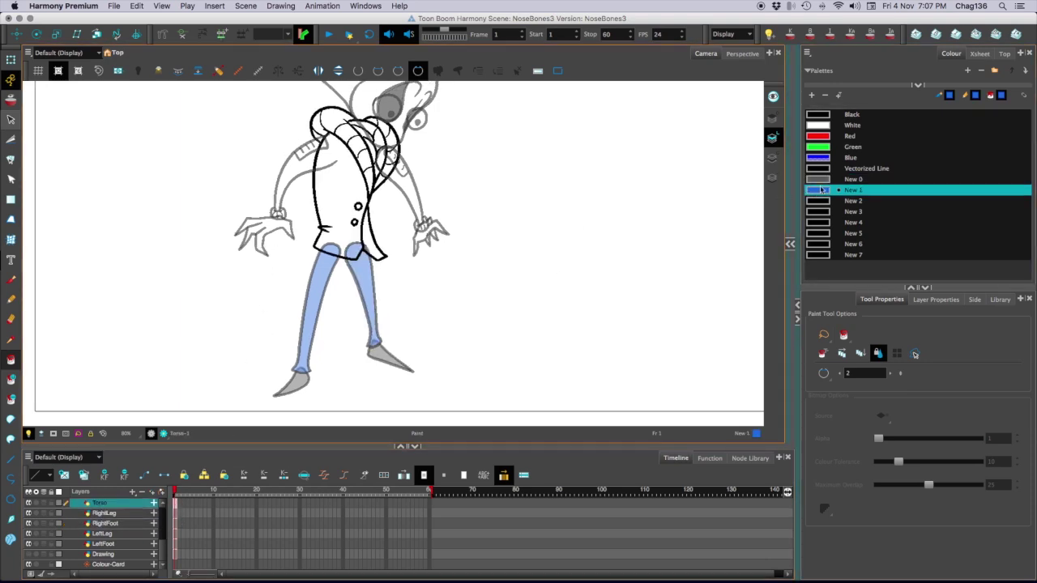
double_click(821, 189)
left_click(818, 179)
left_click(354, 217)
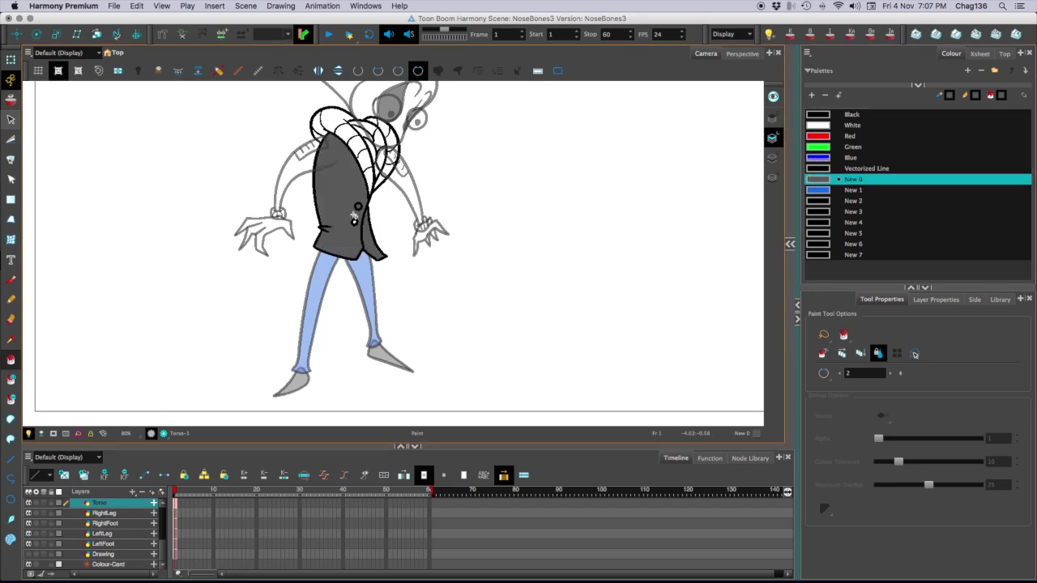
key("2")
key("2")
key("2")
left_click(322, 157)
left_click(316, 191)
key("1")
- Set the New 2 swatch to a lighter grey and paint the outer collar sections with it
left_click_drag(284, 131, 294, 261)
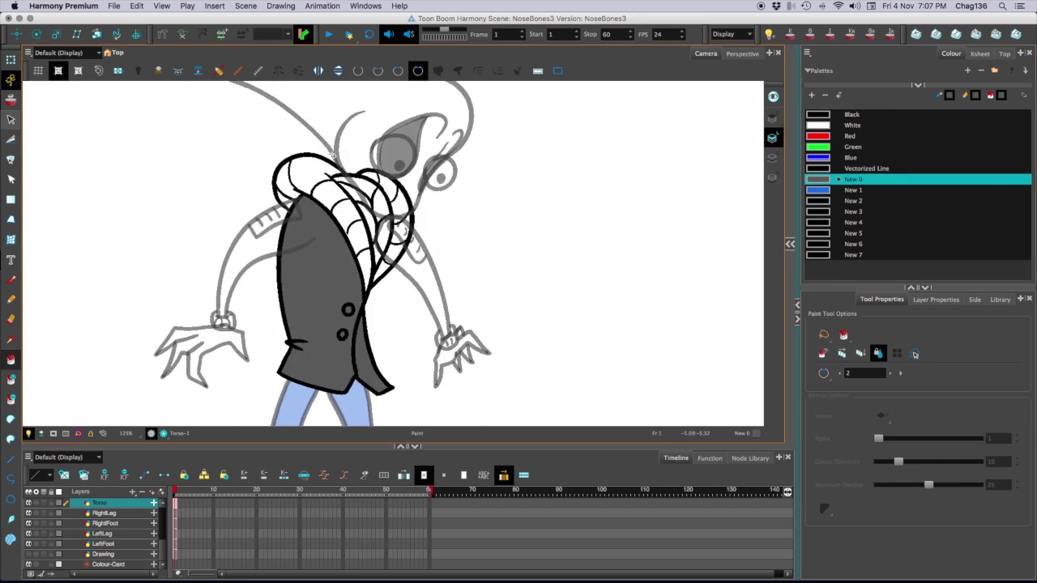
double_click(820, 200)
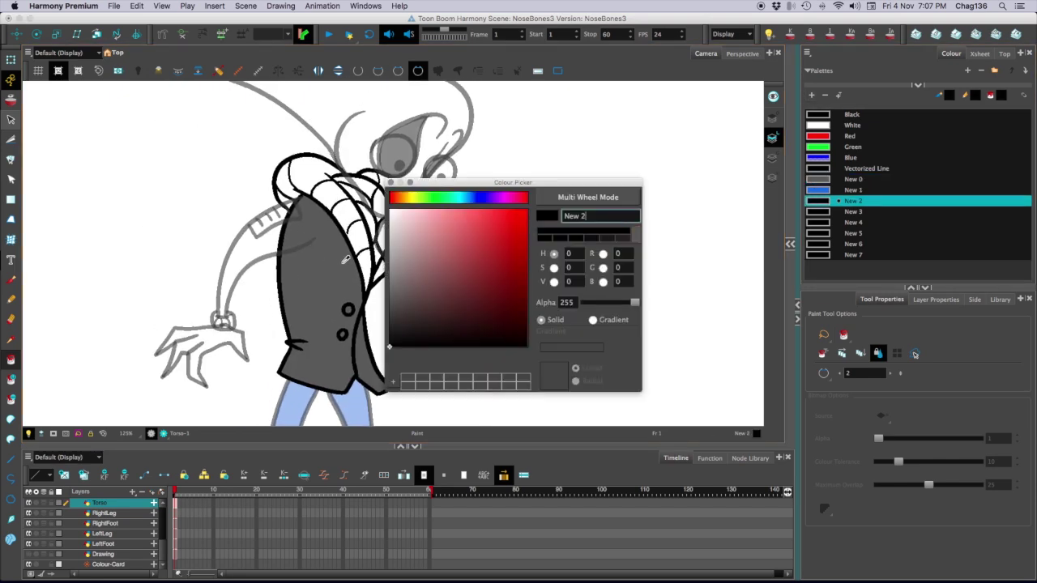
left_click(391, 182)
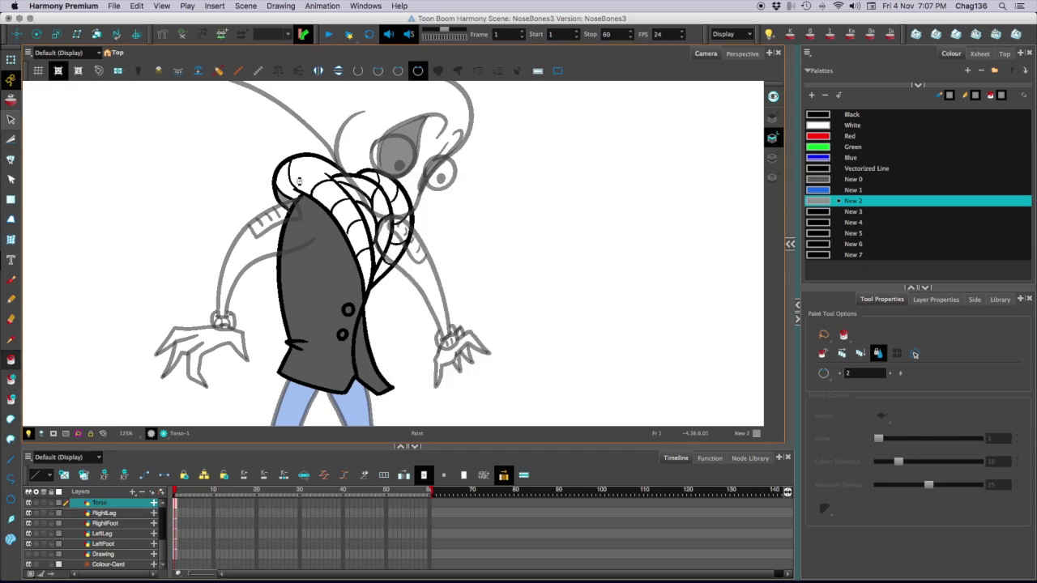
key("2")
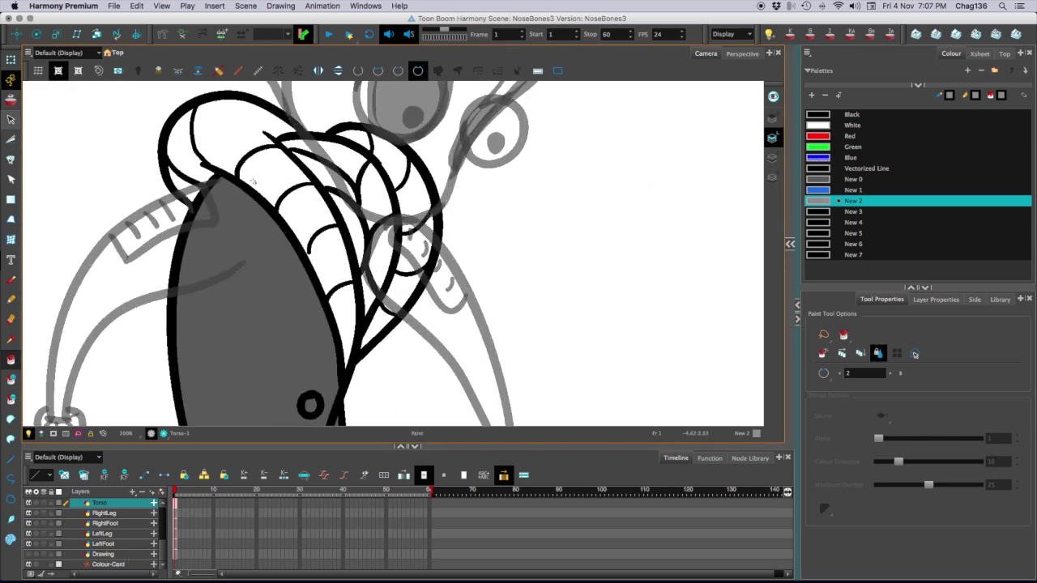
mouse_move(194, 184)
left_mouse_down()
mouse_move(205, 145)
mouse_move(254, 184)
mouse_move(236, 157)
mouse_move(322, 246)
mouse_move(341, 313)
mouse_move(314, 209)
mouse_move(379, 326)
mouse_move(409, 258)
mouse_move(411, 213)
mouse_move(357, 120)
left_mouse_up()
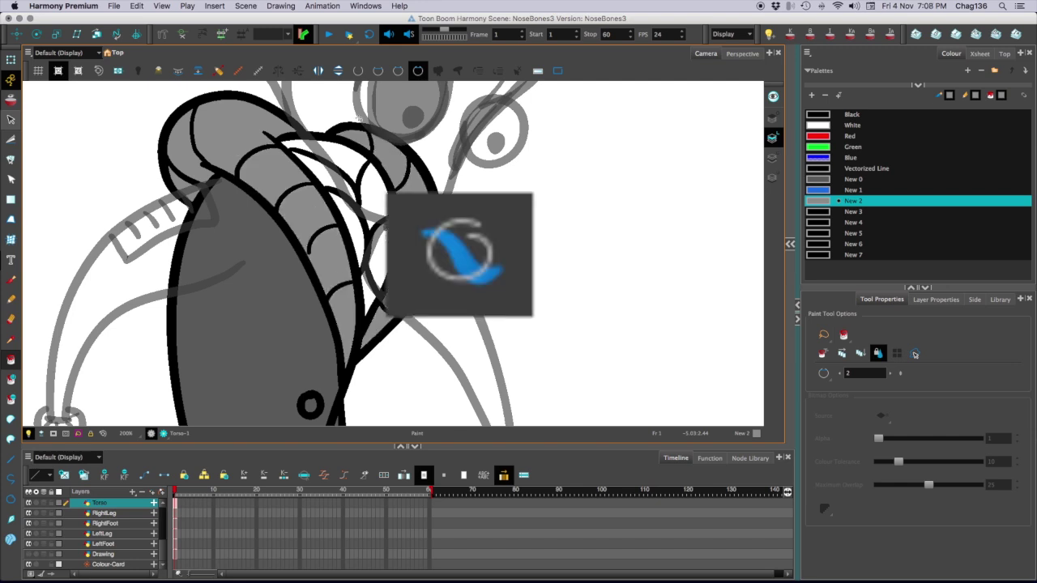
- Paint the inner sections of the collar with the blue New 1 swatch
left_click(853, 190)
mouse_move(370, 301)
left_mouse_down()
mouse_move(375, 264)
mouse_move(332, 135)
left_mouse_up()
key("1")
key("1")
left_click_drag(175, 218, 171, 158)
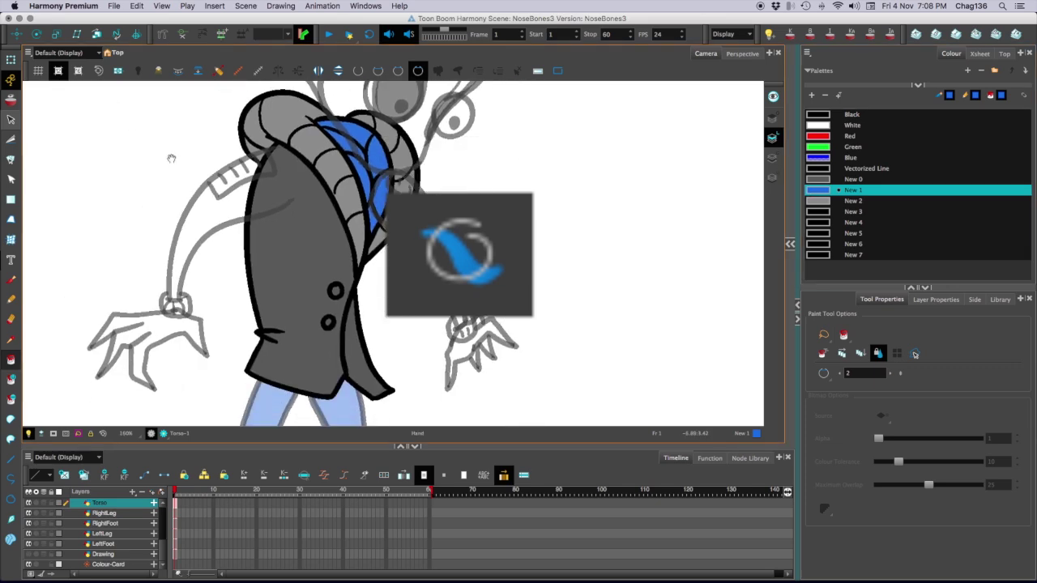
- Paint the left arm's cuff on the LeftArm layer with the lighter grey New 2
scroll(176, 514, "up", 2)
left_click(104, 513)
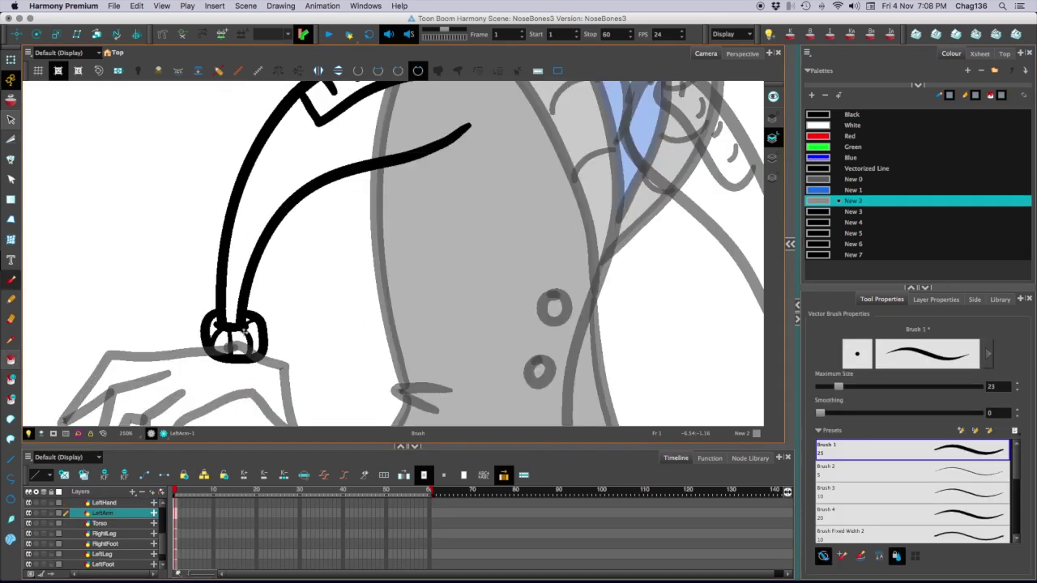
mouse_move(249, 322)
left_mouse_down()
mouse_move(254, 350)
mouse_move(223, 351)
mouse_move(214, 320)
mouse_move(242, 336)
mouse_move(249, 319)
mouse_move(244, 352)
mouse_move(220, 345)
left_mouse_up()
left_click(177, 503)
left_click(176, 513)
- Close the left arm's open shoulder end with a curved invisible stroke joining its upper and lower outlines
key("2")
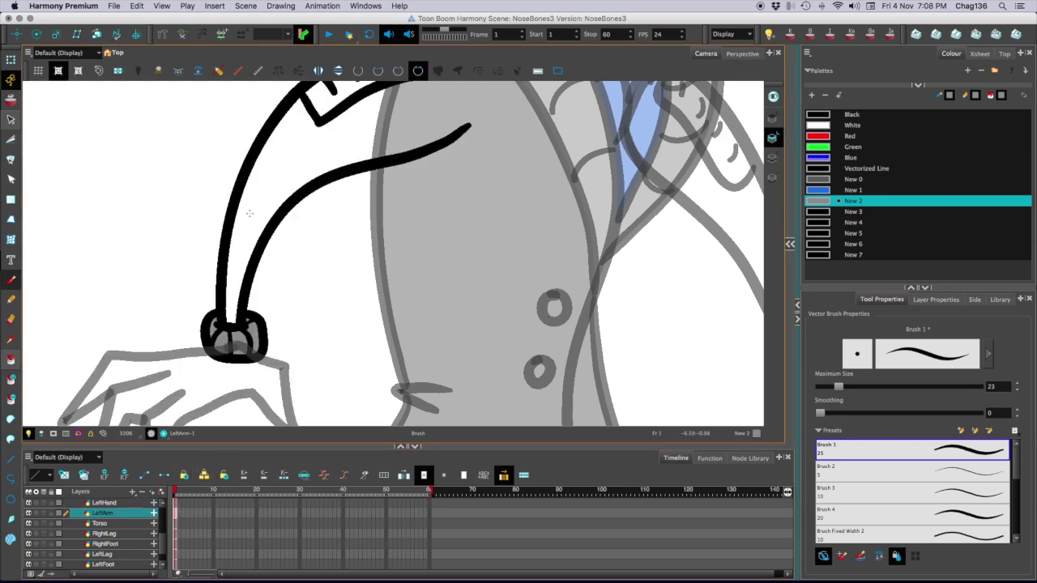
left_click_drag(250, 214, 184, 285)
left_click_drag(179, 227, 176, 236)
left_click(10, 439)
left_click_drag(182, 281, 176, 328)
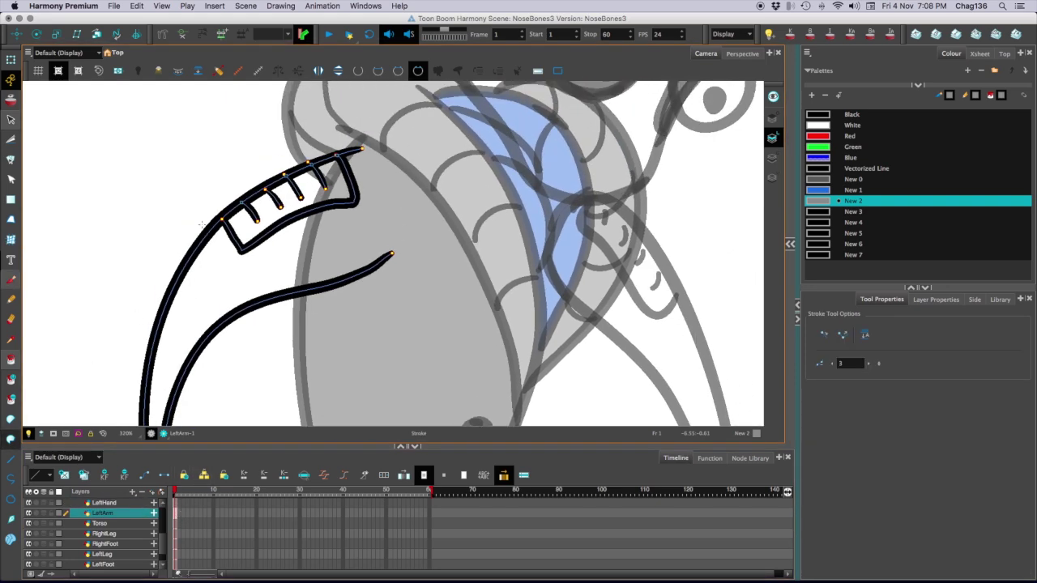
mouse_move(392, 254)
left_mouse_down()
mouse_move(395, 207)
mouse_move(362, 149)
left_mouse_up()
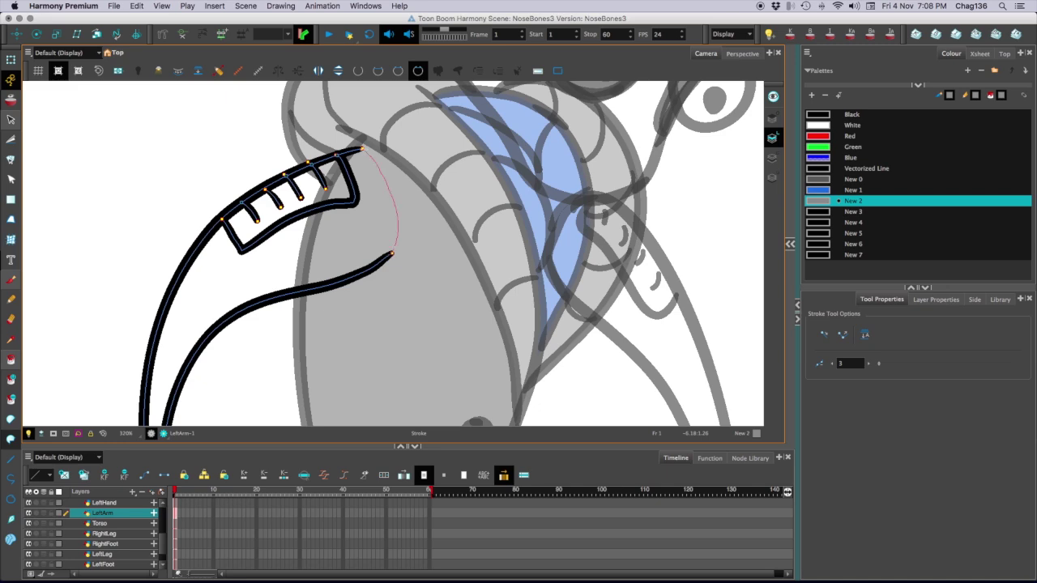
- Paint the left arm and its shoulder patch with the dark grey New 0
left_click(810, 182)
key("i")
mouse_move(231, 268)
left_mouse_down()
mouse_move(243, 214)
mouse_move(297, 196)
mouse_move(301, 181)
mouse_move(339, 180)
left_mouse_up()
key("1")
key("1")
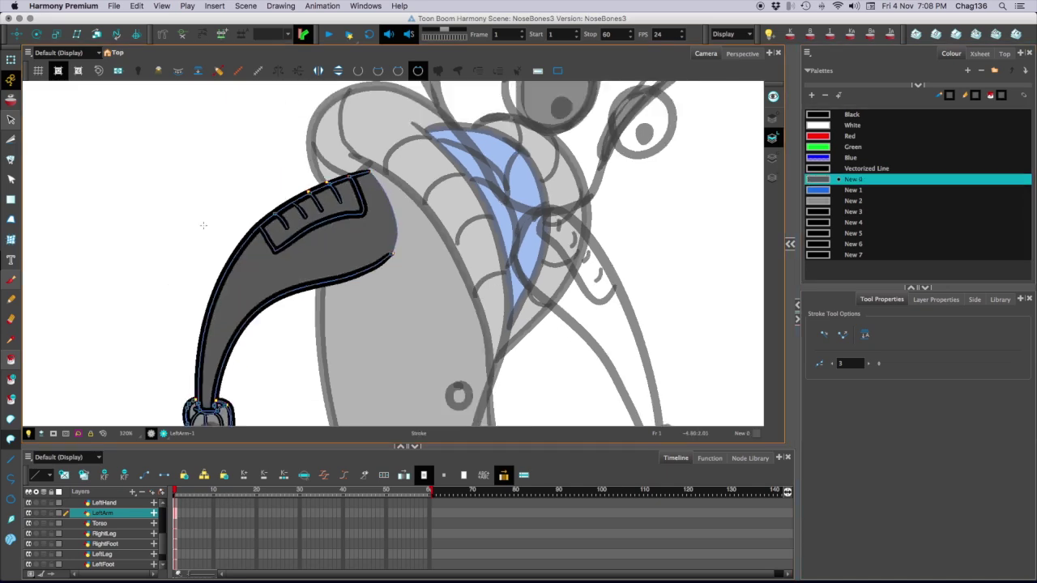
left_click_drag(204, 225, 226, 139)
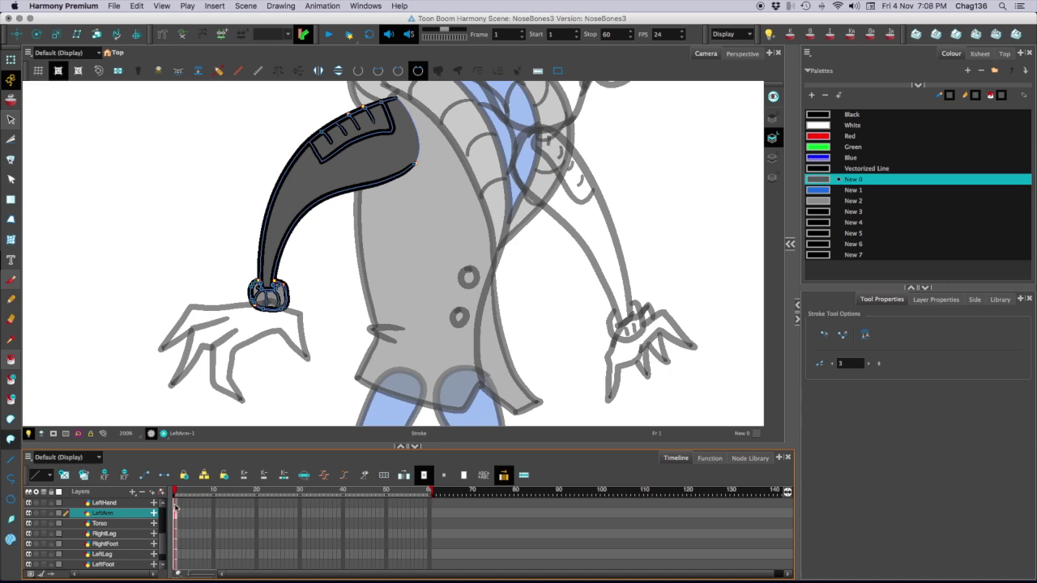
- Redefine the New 3 swatch as a light peach skin tone and paint the hand on the LeftHand layer with it
left_click(177, 503)
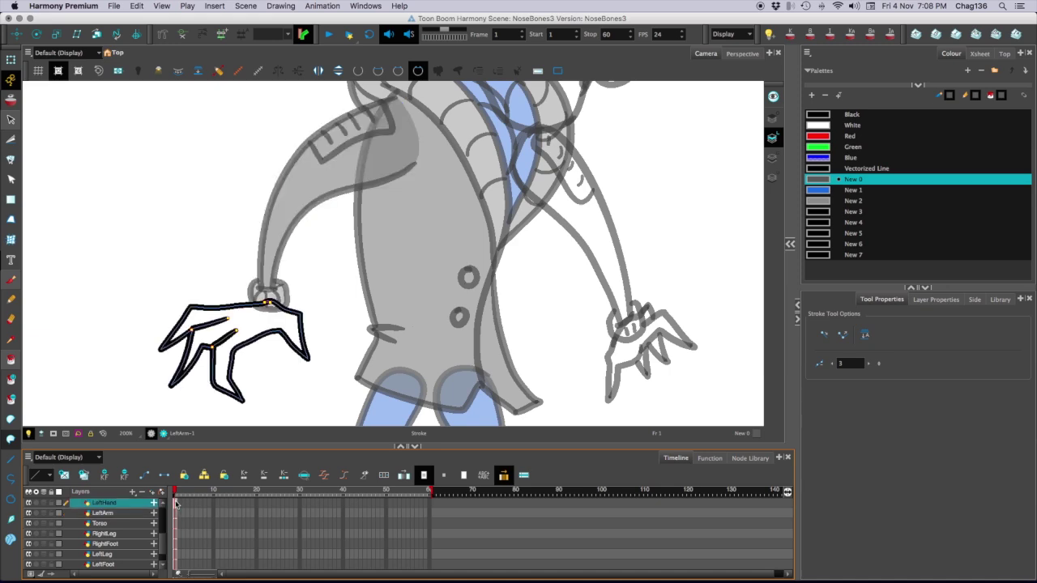
double_click(817, 214)
left_click(603, 255)
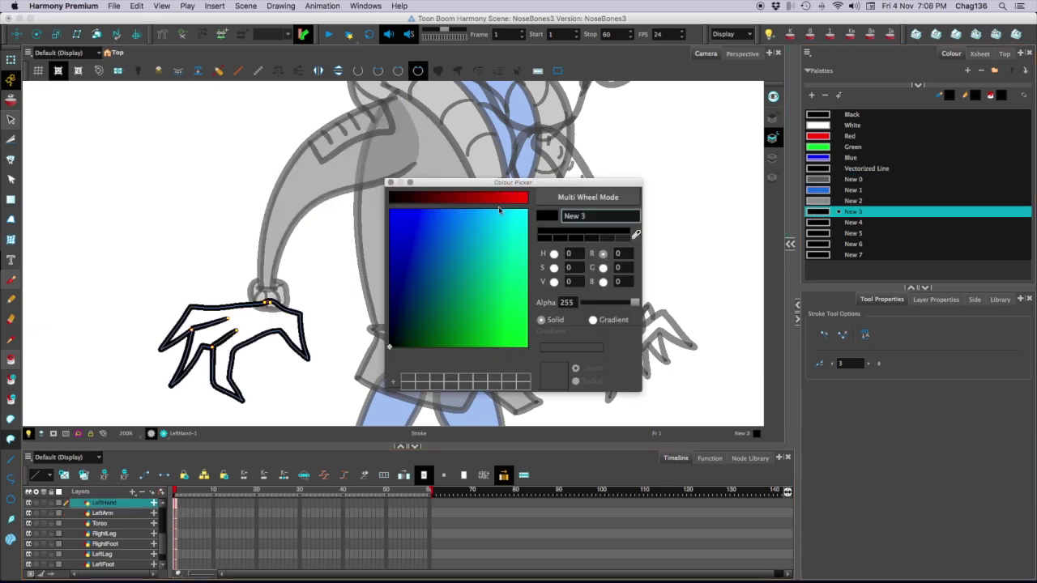
left_click(527, 198)
left_click_drag(497, 241, 501, 249)
left_click(390, 182)
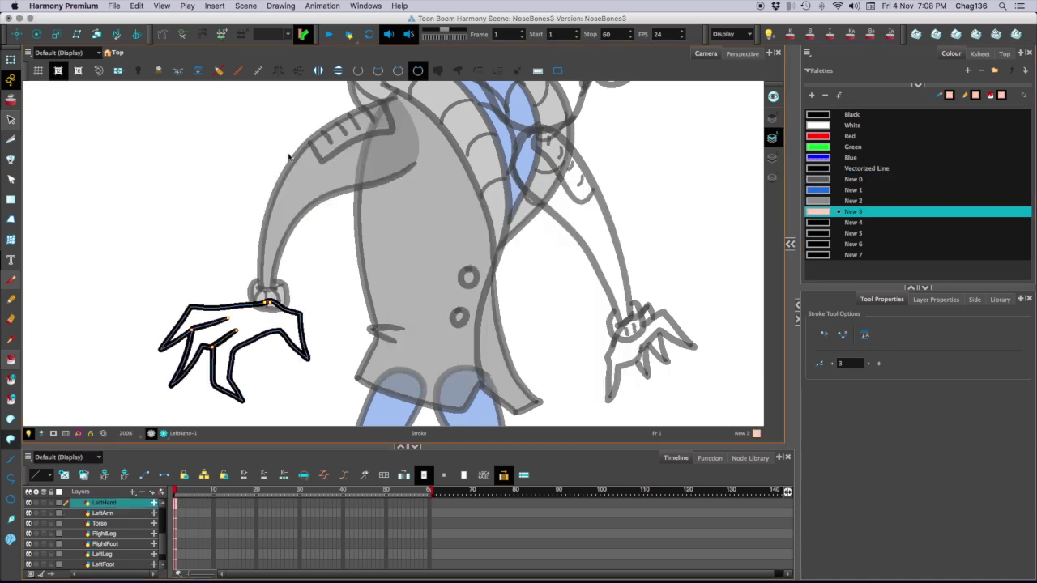
key("alt+i")
left_click(227, 333)
- Paint the arm and its shoulder patch on the RightArm layer with the dark grey New 0
scroll(166, 518, "up", 1)
left_click(176, 514)
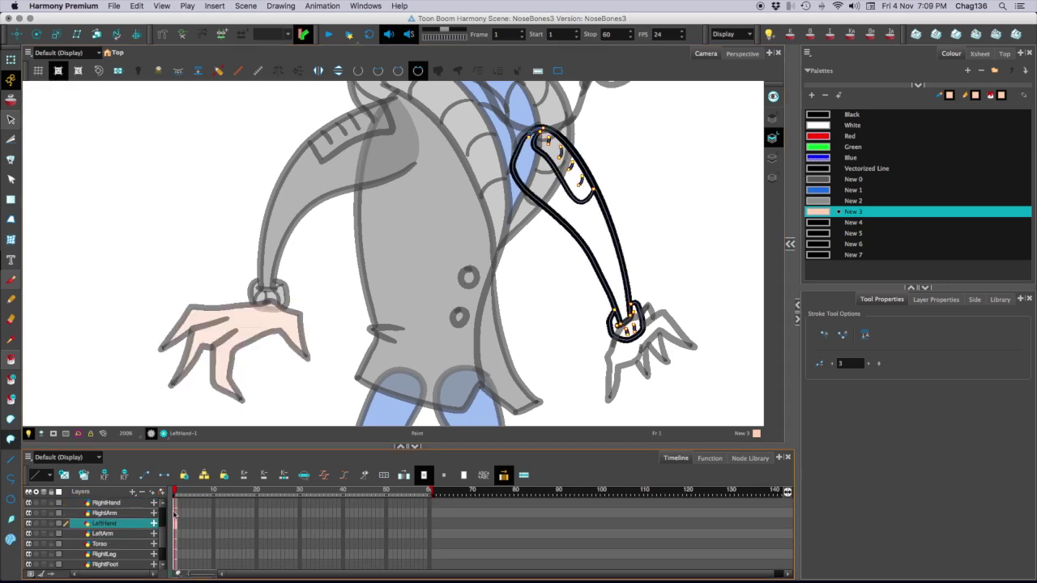
left_click(817, 179)
left_click(585, 220)
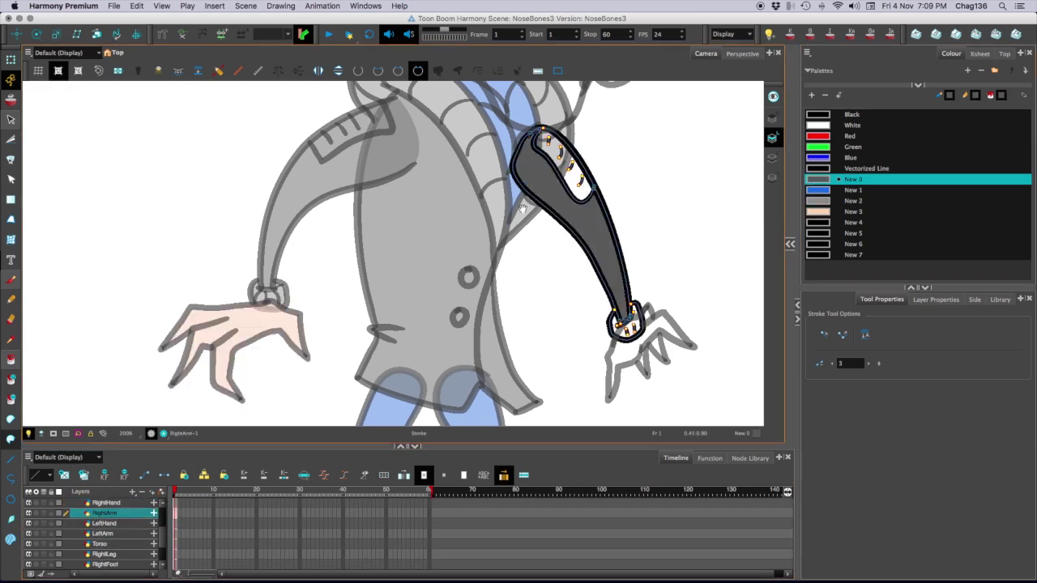
key("2")
left_click_drag(523, 209, 348, 243)
left_click(423, 183)
left_click(409, 163)
- Fill all sections of the right arm's cuff with the lighter grey New 2
key("2")
left_click_drag(436, 320, 370, 201)
scroll(393, 255, "up", 1)
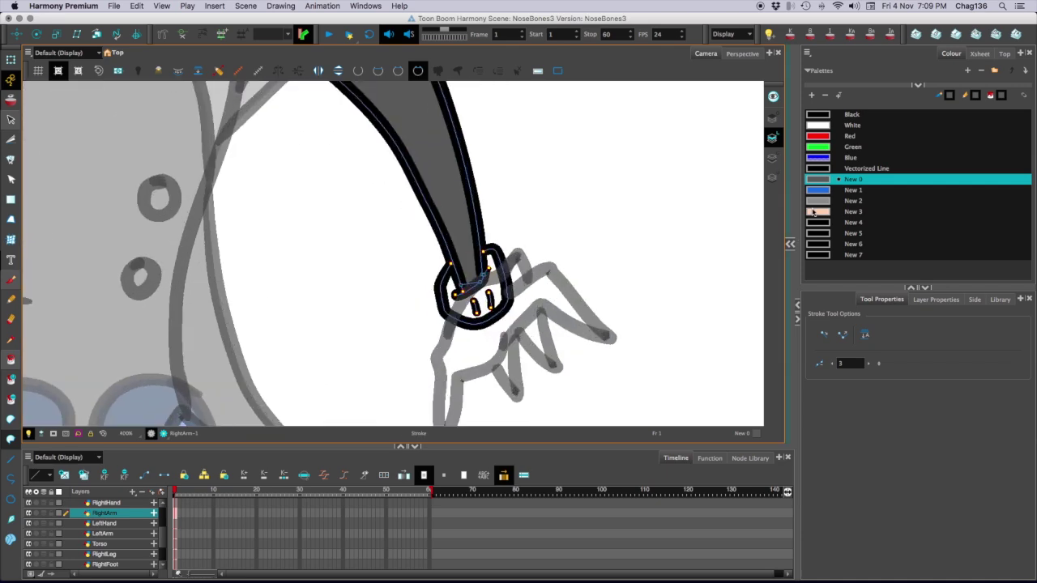
left_click(818, 201)
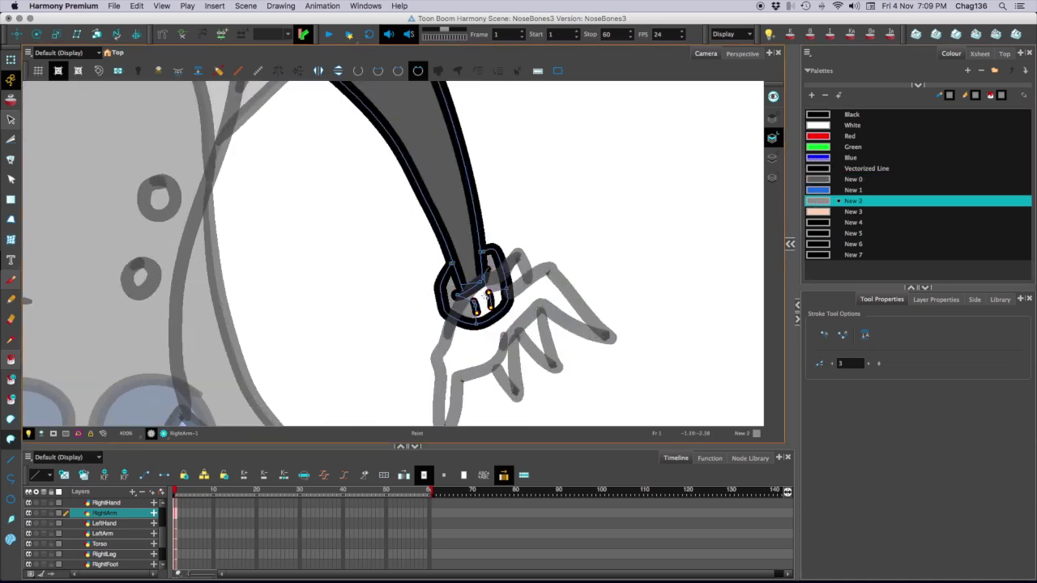
scroll(470, 272, "up", 1)
key("alt+b")
mouse_move(461, 287)
left_mouse_down()
mouse_move(494, 321)
mouse_move(520, 315)
mouse_move(511, 293)
mouse_move(513, 308)
mouse_move(480, 313)
left_mouse_up()
key("alt+v")
key("1")
key("1")
key("1")
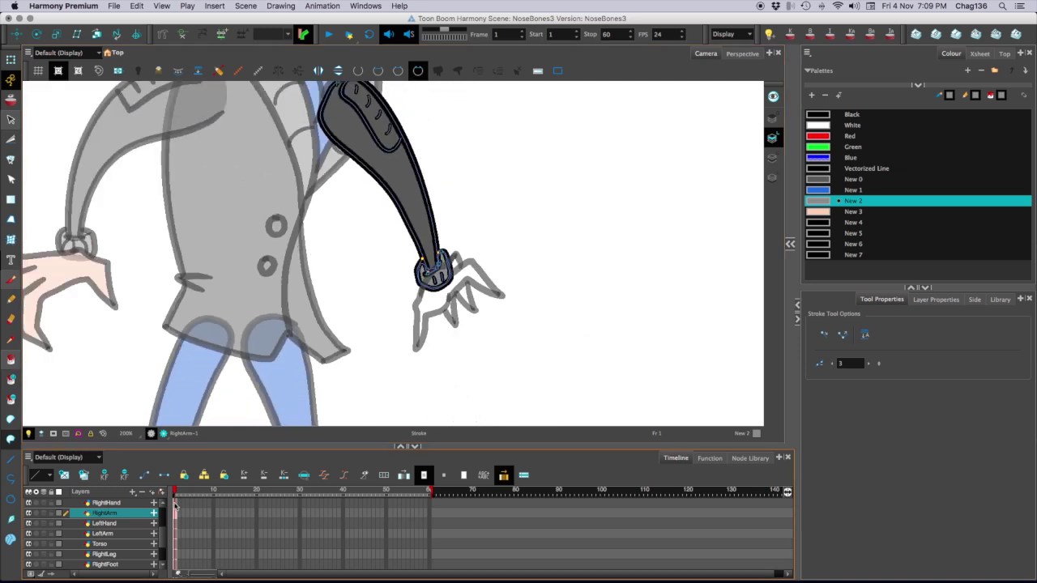
- Paint the palm and all the fingers on the RightHand layer with the peach New 3
left_click(106, 503)
left_click(853, 211)
scroll(393, 251, "up", 2)
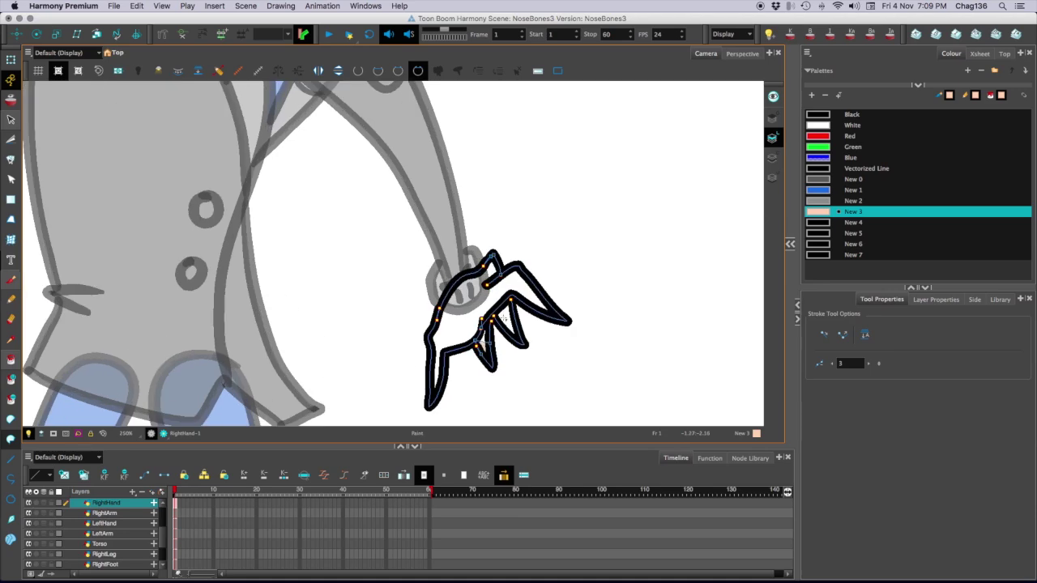
left_click(486, 343)
key("alt+b")
mouse_move(487, 349)
left_mouse_down()
mouse_move(484, 332)
mouse_move(479, 340)
mouse_move(504, 306)
mouse_move(498, 314)
left_mouse_up()
- Paint the head, including its long pointed back, on the Head layer with the peach New 3
scroll(494, 310, "down", 3)
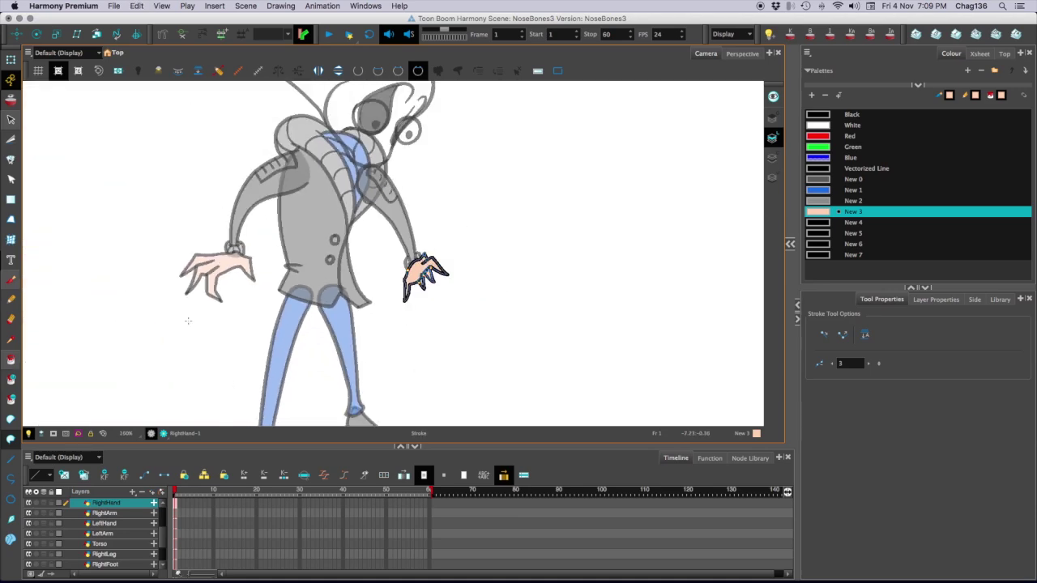
scroll(168, 526, "up", 2)
left_click(175, 525)
left_click_drag(284, 186, 280, 309)
key("2")
key("i")
left_click(280, 191)
- Fill the eyeball on the RightEye layer with the White swatch
left_click(176, 513)
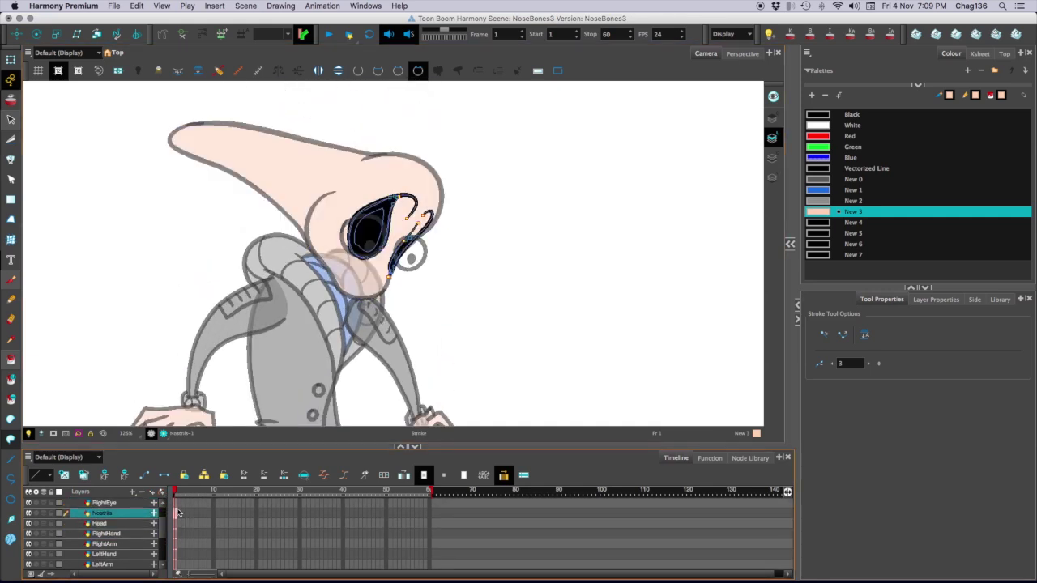
left_click(176, 503)
left_click(816, 125)
key("i")
left_click(407, 251)
- Fill the eyeball on the LeftEye layer with White and make the LeftPupil layer active
key("2")
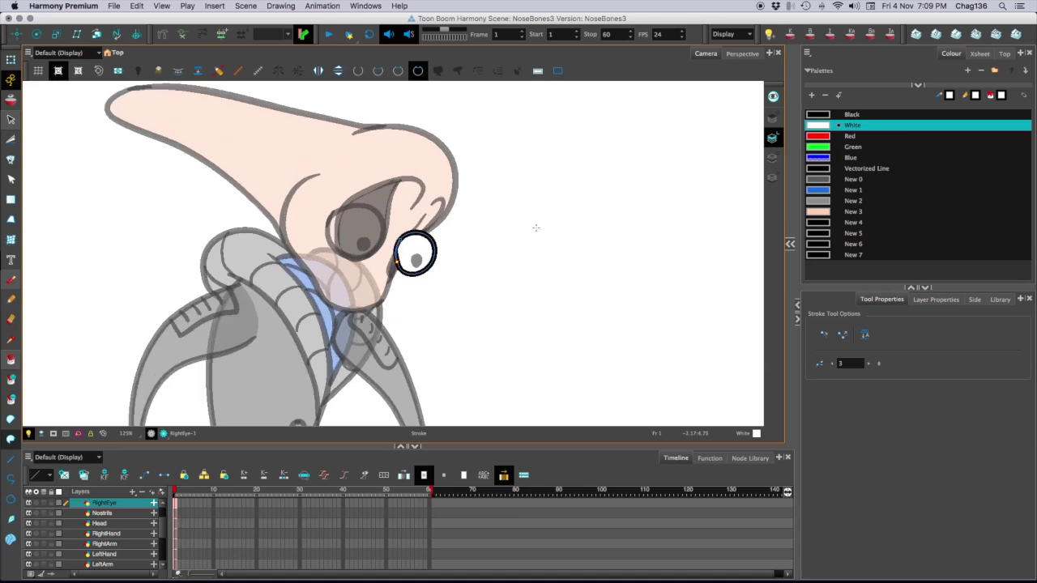
scroll(176, 513, "up", 2)
left_click(176, 514)
left_click(346, 241)
scroll(102, 527, "up", 1)
left_click(102, 503)
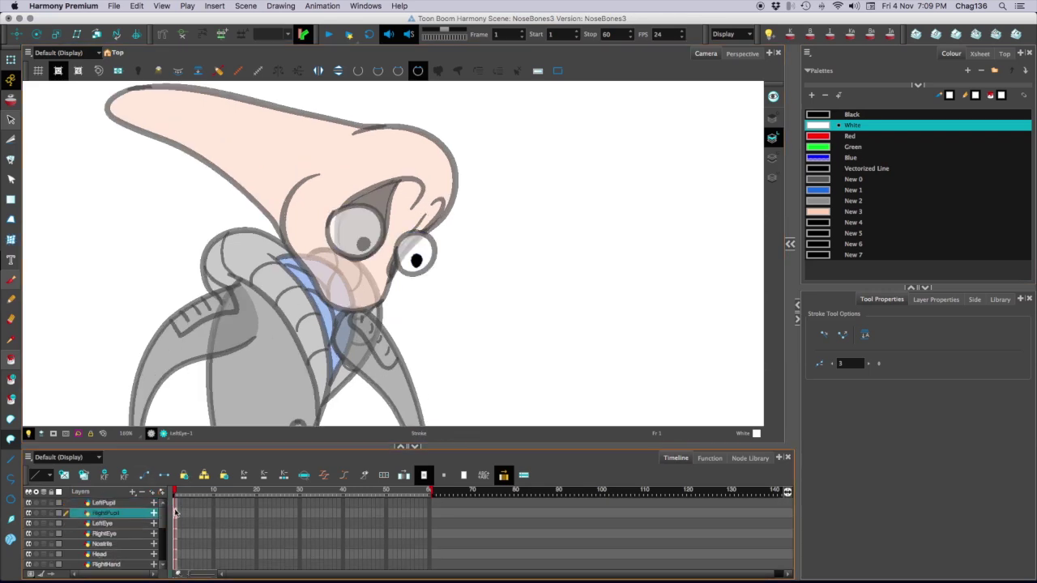
- Turn off the light table and bring the whole character into view with the Select tool active
scroll(193, 266, "down", 1)
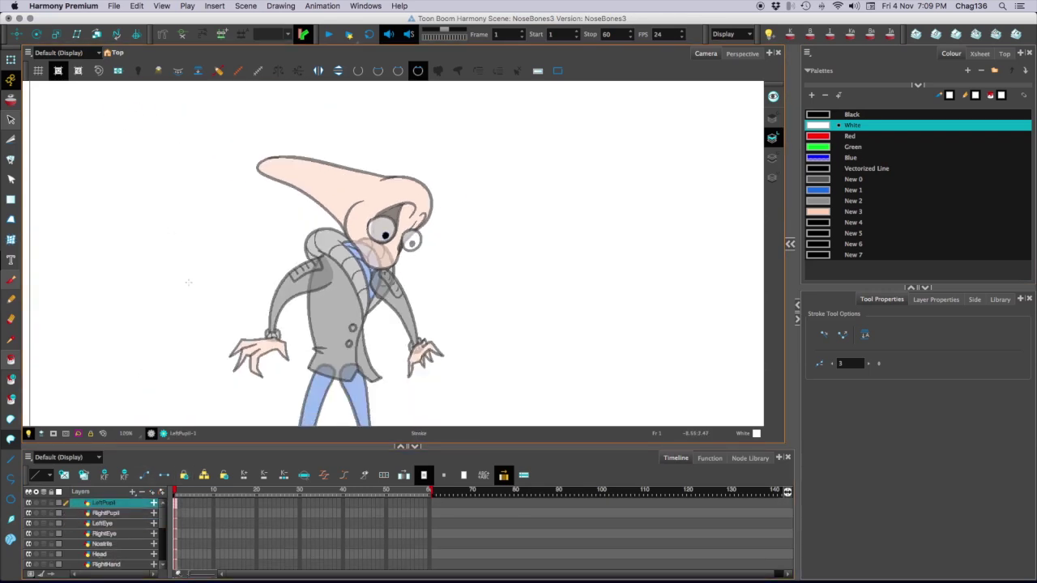
left_click(28, 433)
left_click_drag(109, 348, 105, 283)
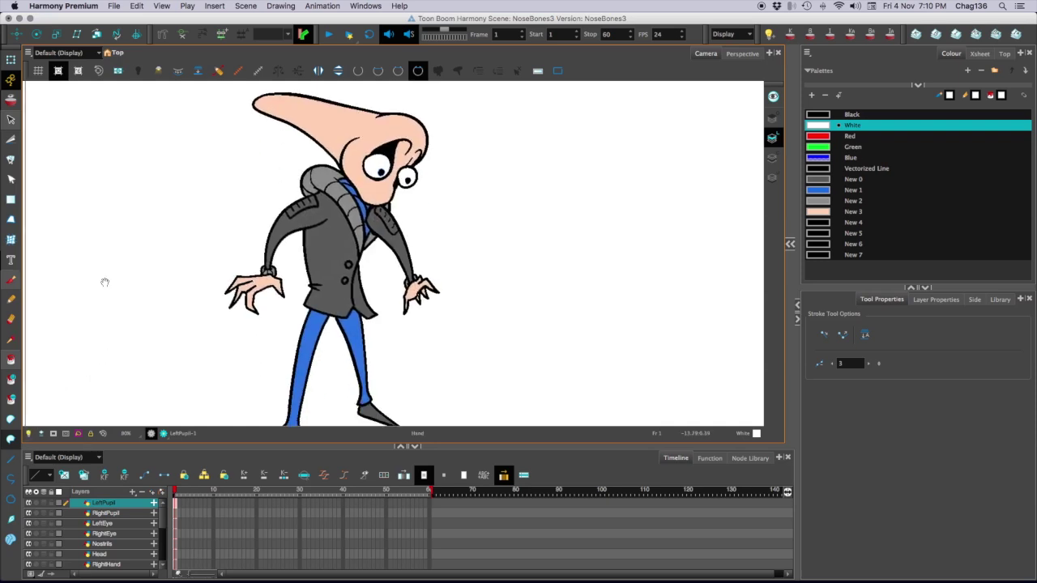
key("1")
left_click_drag(167, 217, 133, 215)
left_click(10, 120)
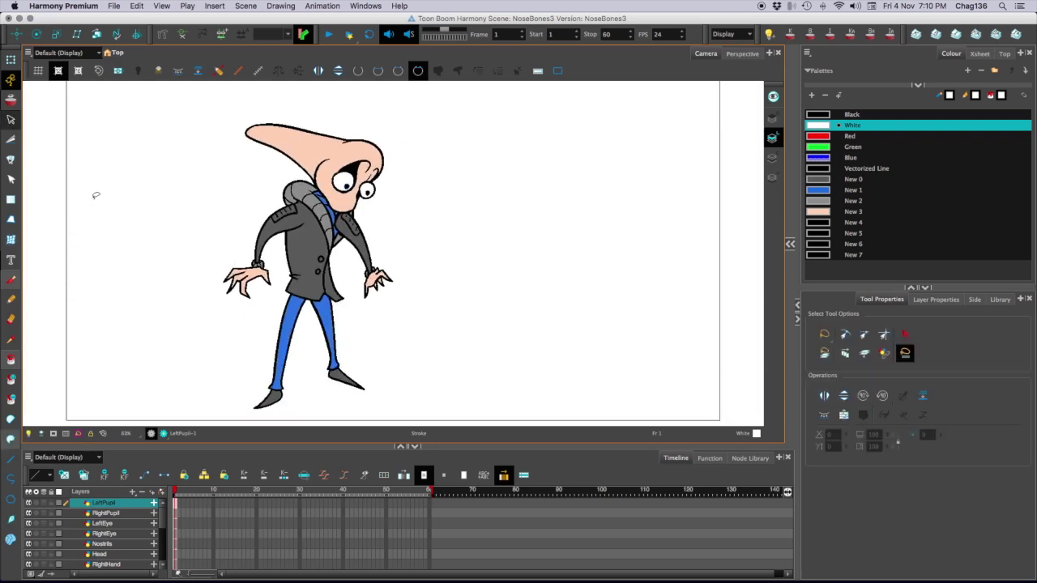
- Extend the exposure of every drawing layer from LeftPupil down to Drawing to 10 frames
left_click_drag(142, 442, 138, 300)
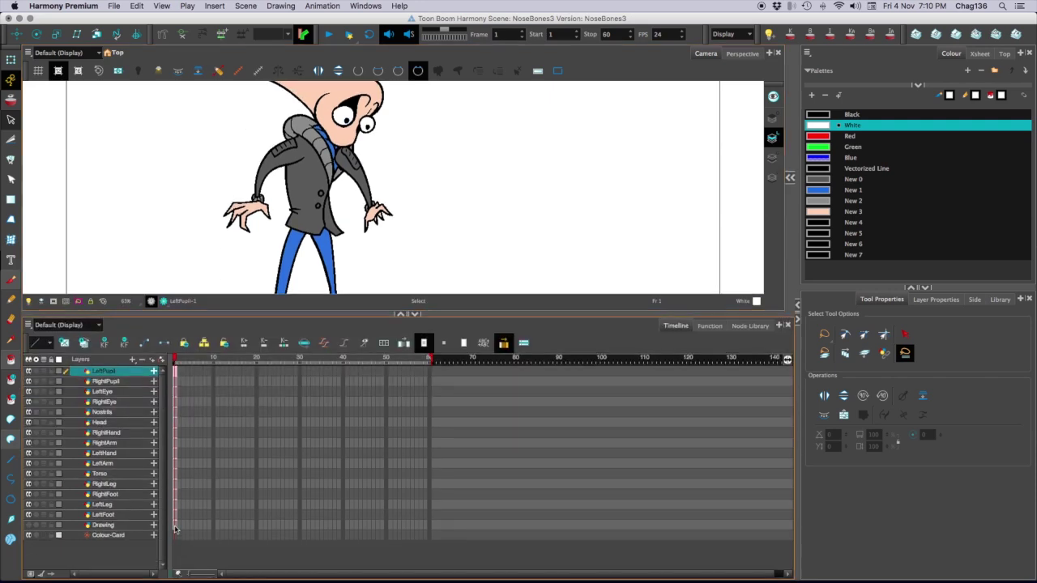
left_click_drag(175, 528, 168, 367)
key("plus")
key("plus")
key("plus")
key("plus")
key("plus")
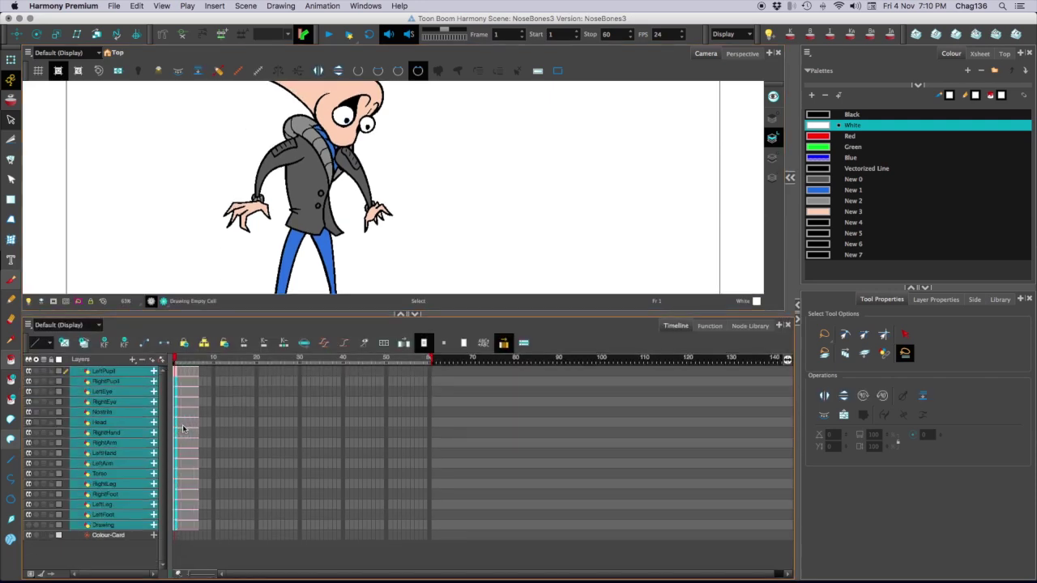
key("plus")
key("plus")
key("plus")
key("plus")
key("plus")
key("minus")
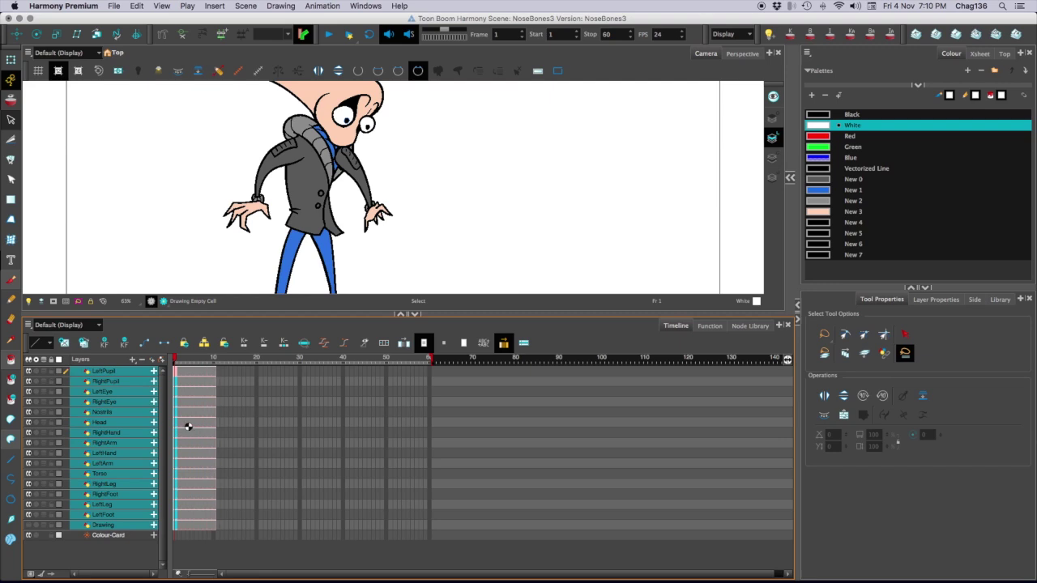
left_click_drag(168, 314, 164, 413)
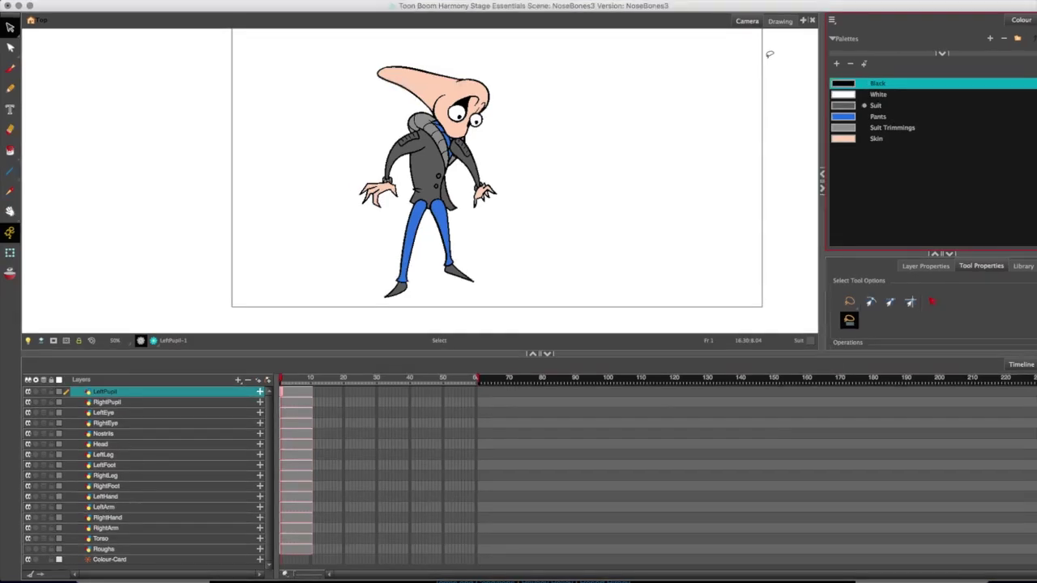
- Display the Advanced Animation and Deformation toolbars in the workspace
left_click(10, 253)
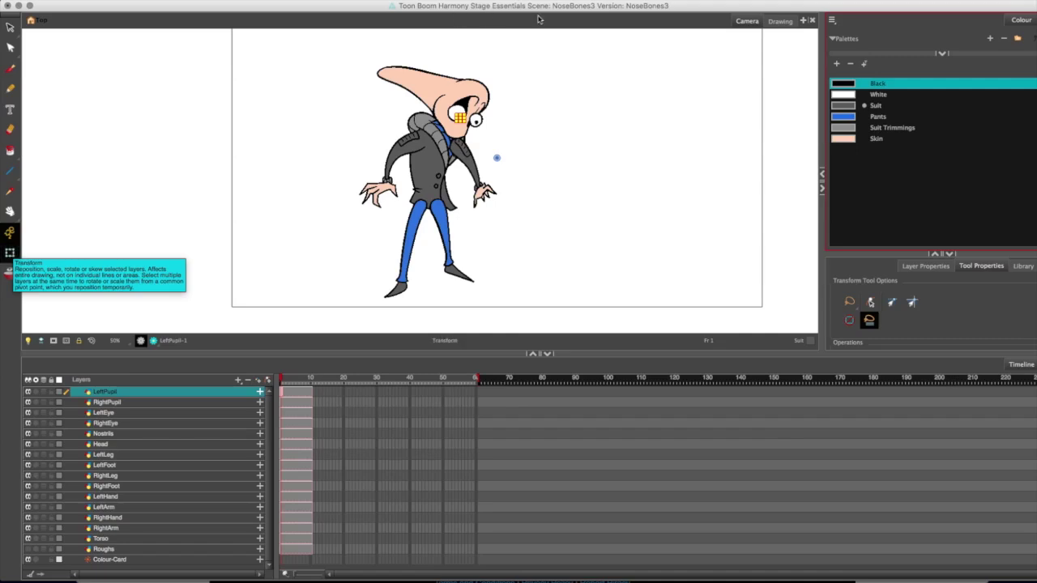
left_click(68, 24)
left_click(365, 1)
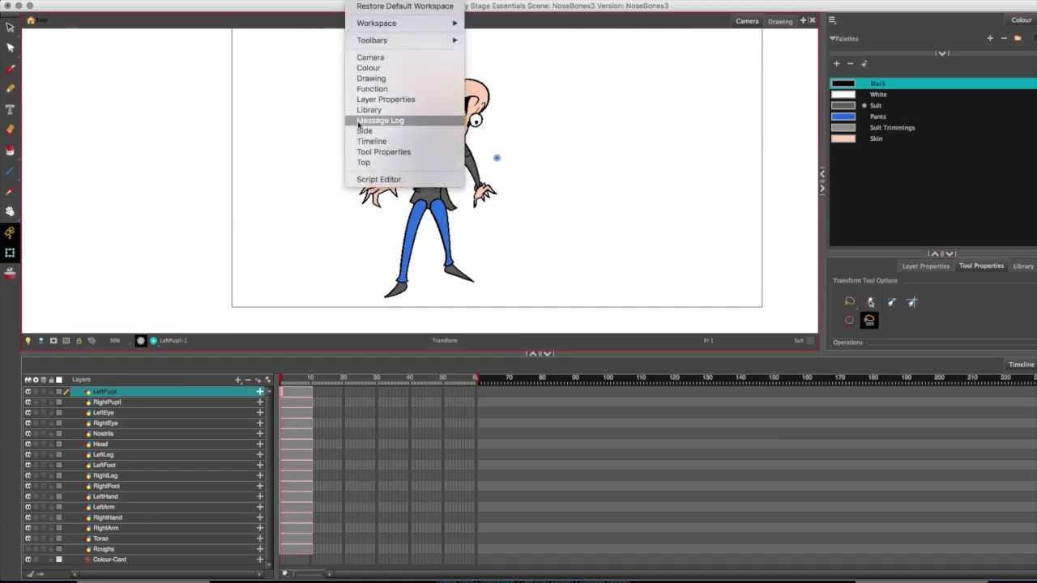
mouse_move(372, 41)
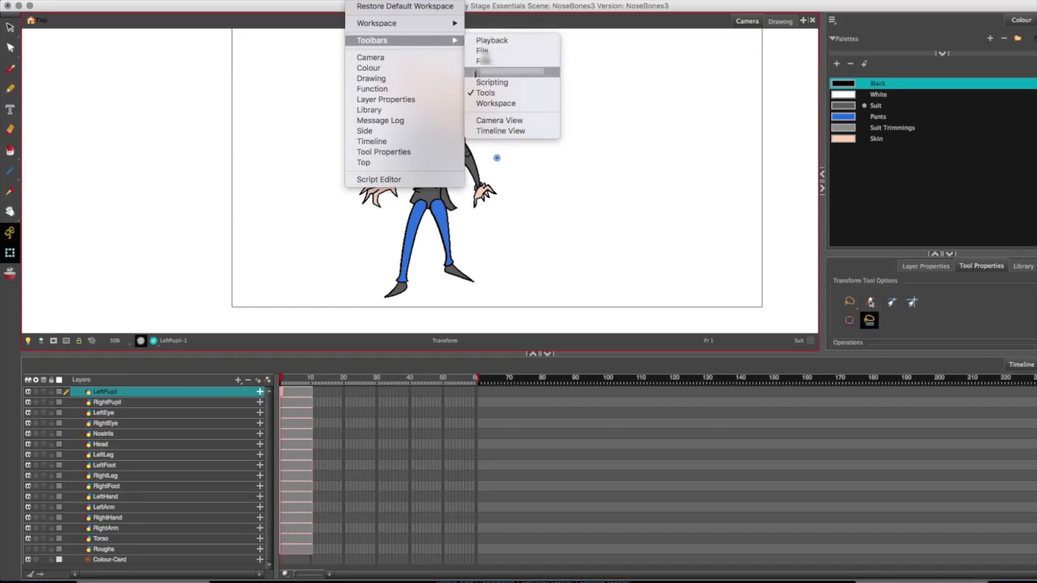
left_click(480, 72)
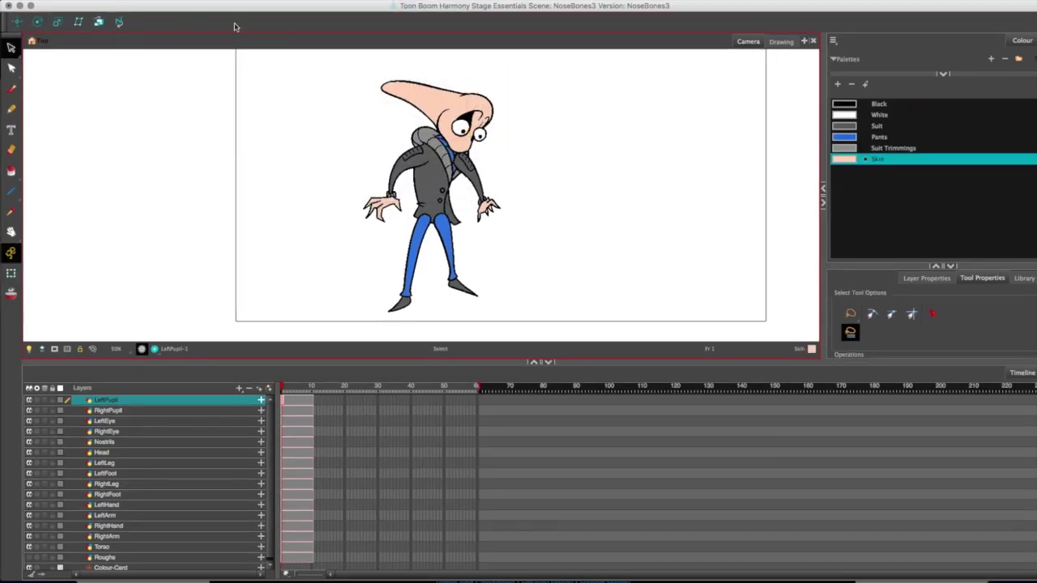
right_click(234, 27)
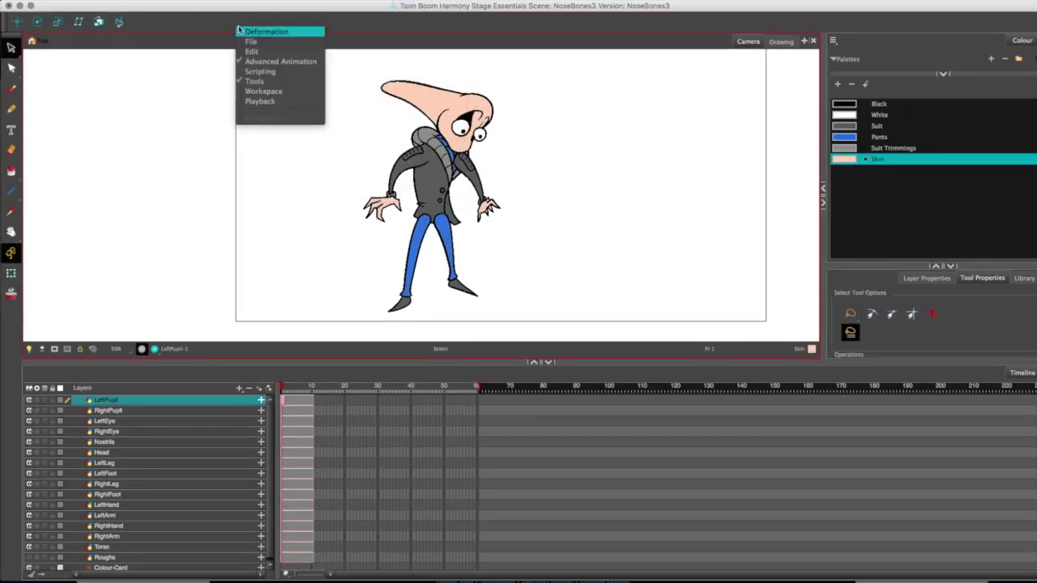
left_click(299, 33)
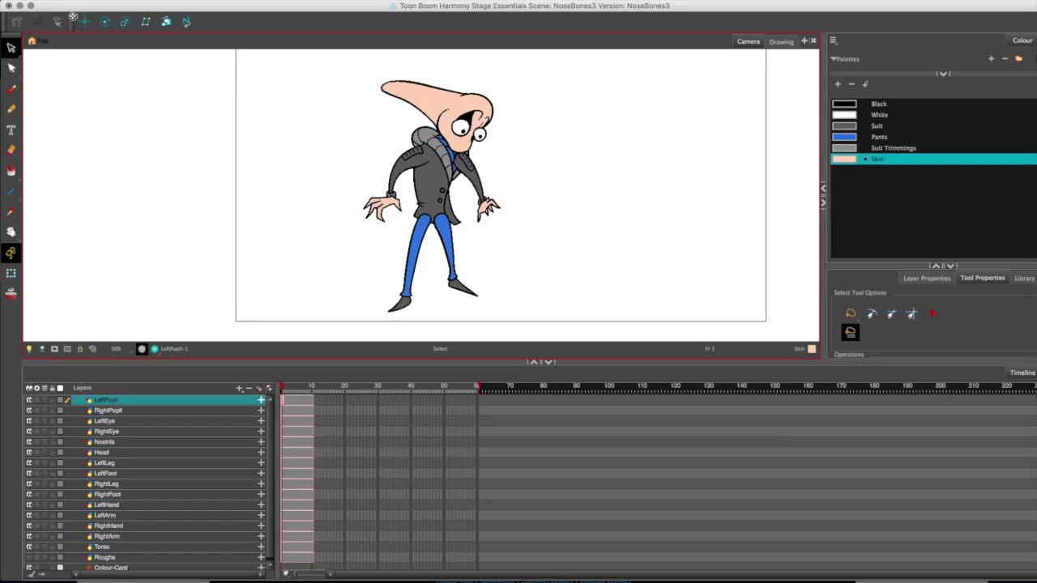
- Build a four-bone deformation chain on the Torso layer with the Rigging tool, running from the hips up to the neck
left_click(23, 22)
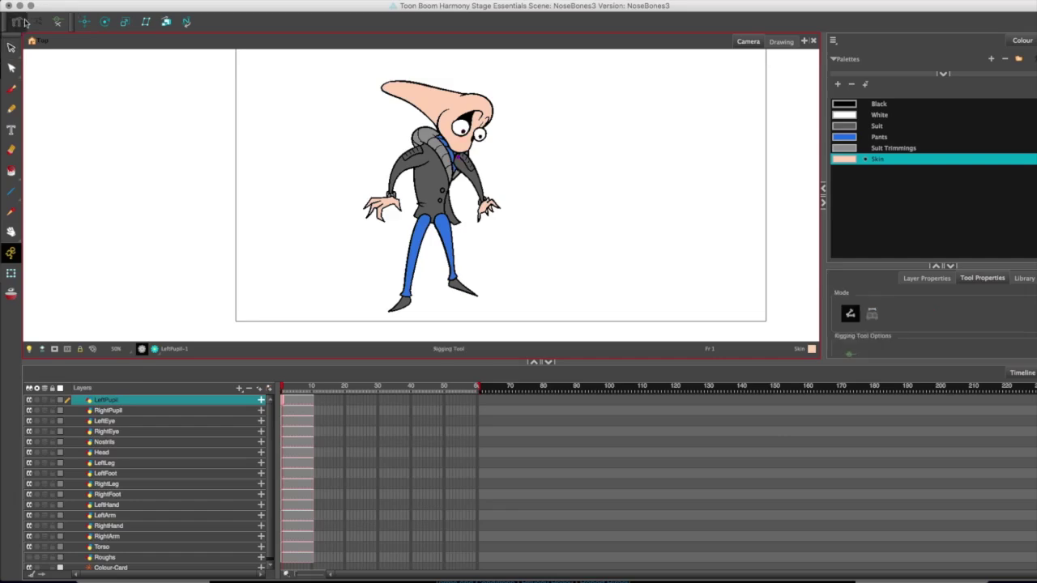
left_click(105, 22)
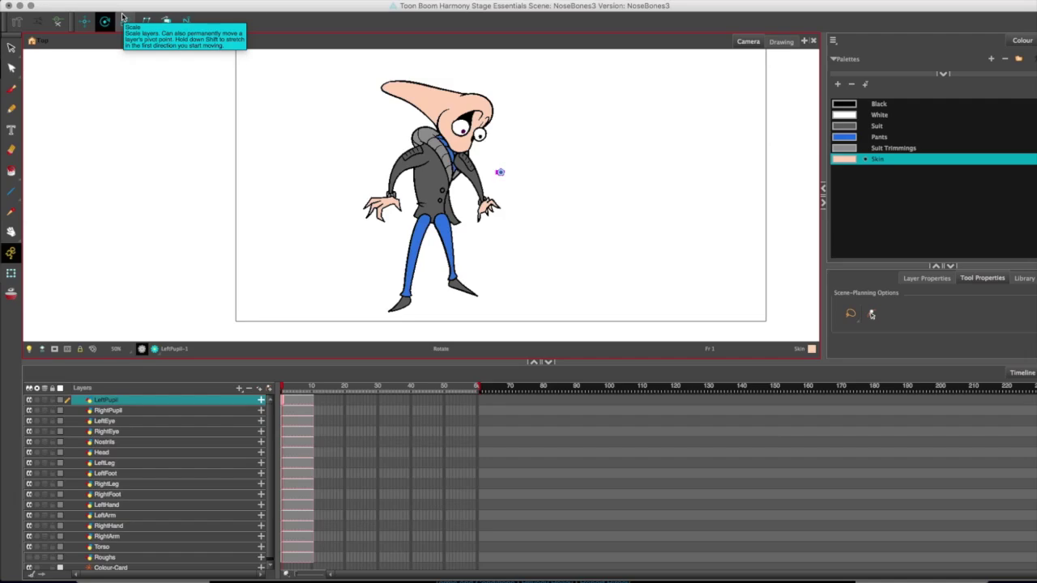
key("2")
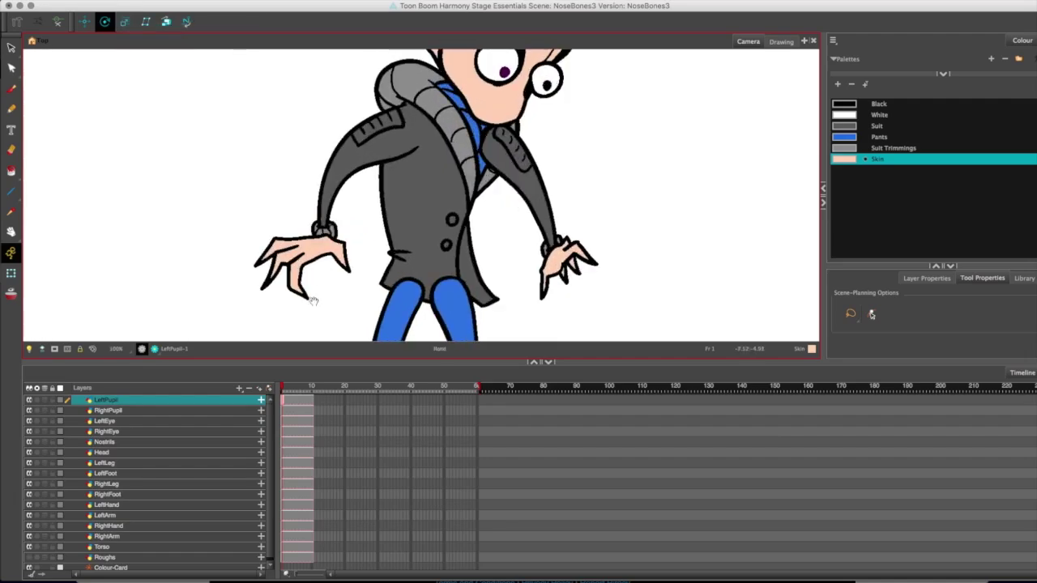
left_click_drag(312, 302, 298, 299)
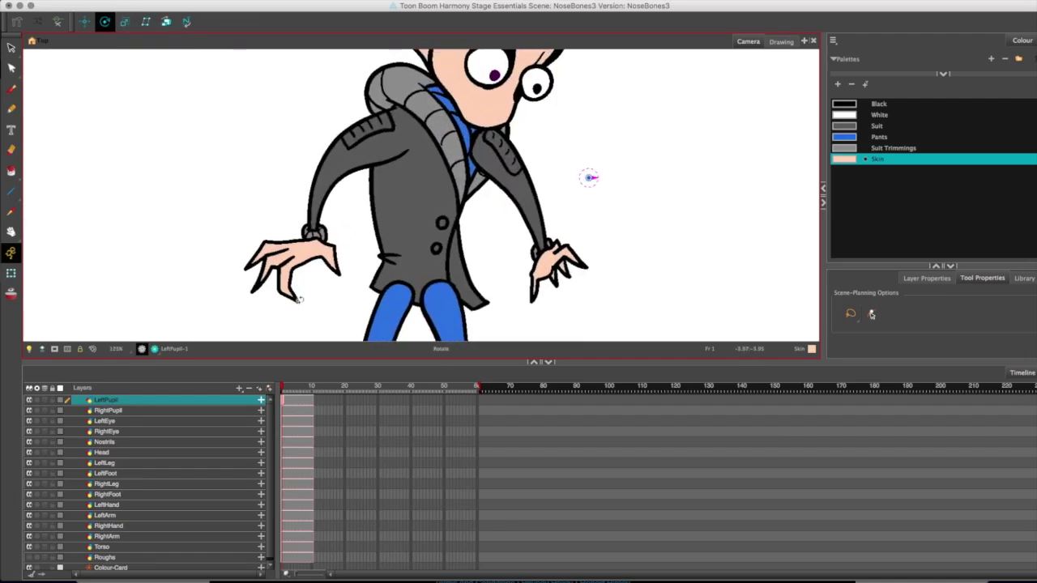
left_click(134, 548)
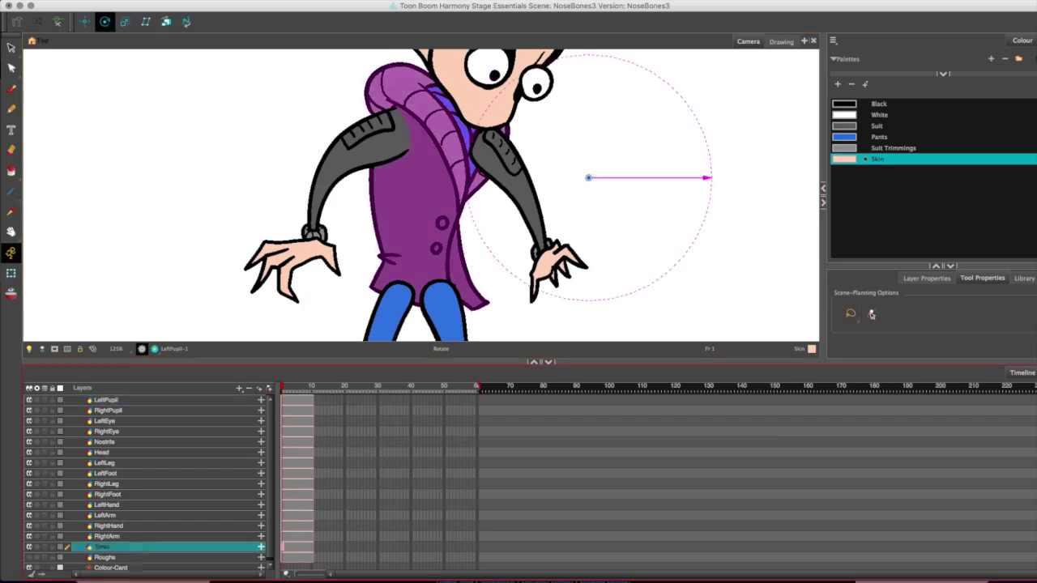
left_click(17, 24)
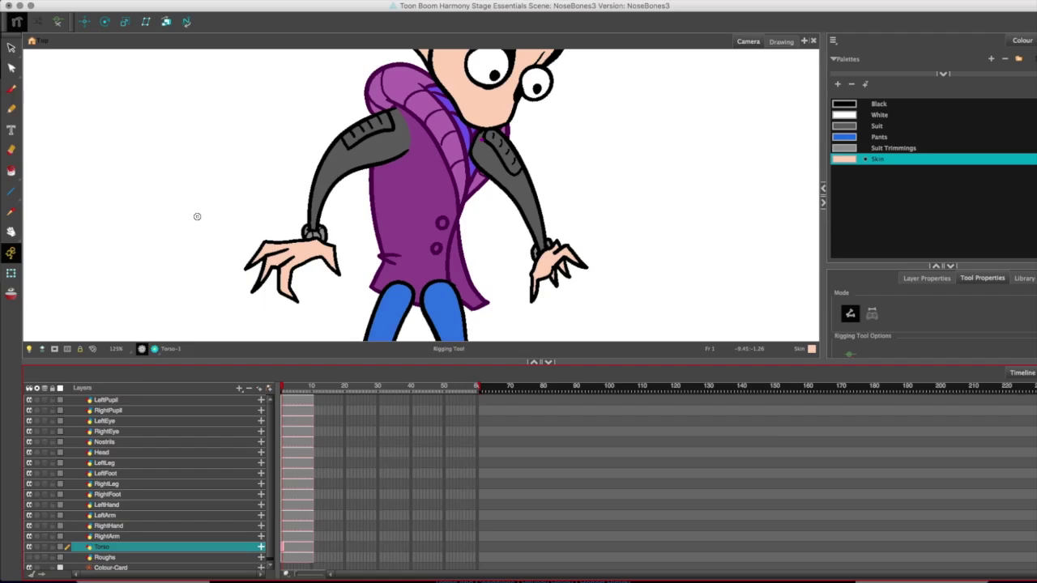
left_click_drag(422, 297, 421, 239)
left_click(426, 180)
left_click(434, 125)
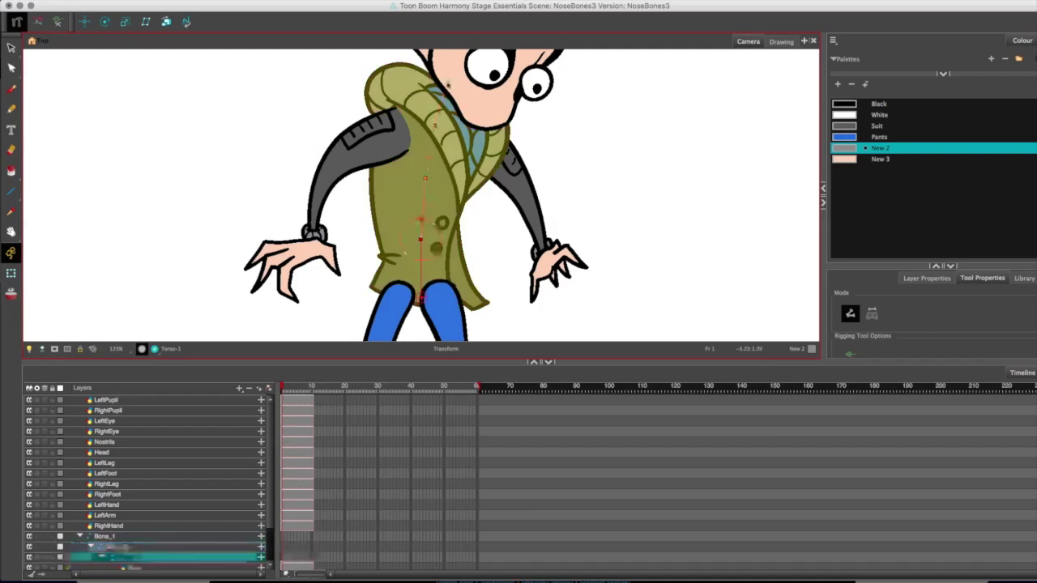
left_click(447, 81)
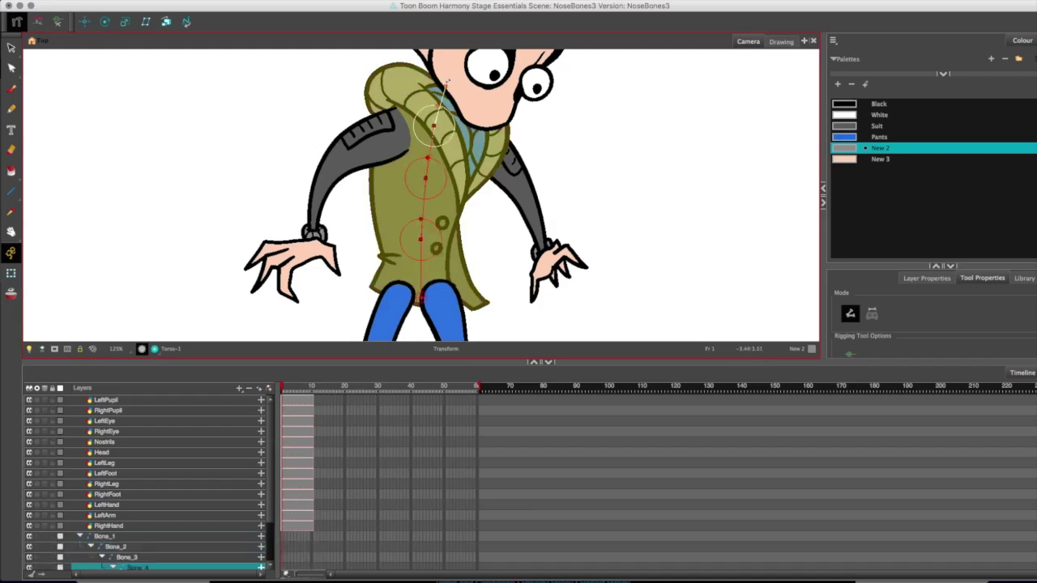
- Enlarge the joint influence circles along the torso's bone chain with the Rigging tool
left_click(423, 219)
left_click(425, 156)
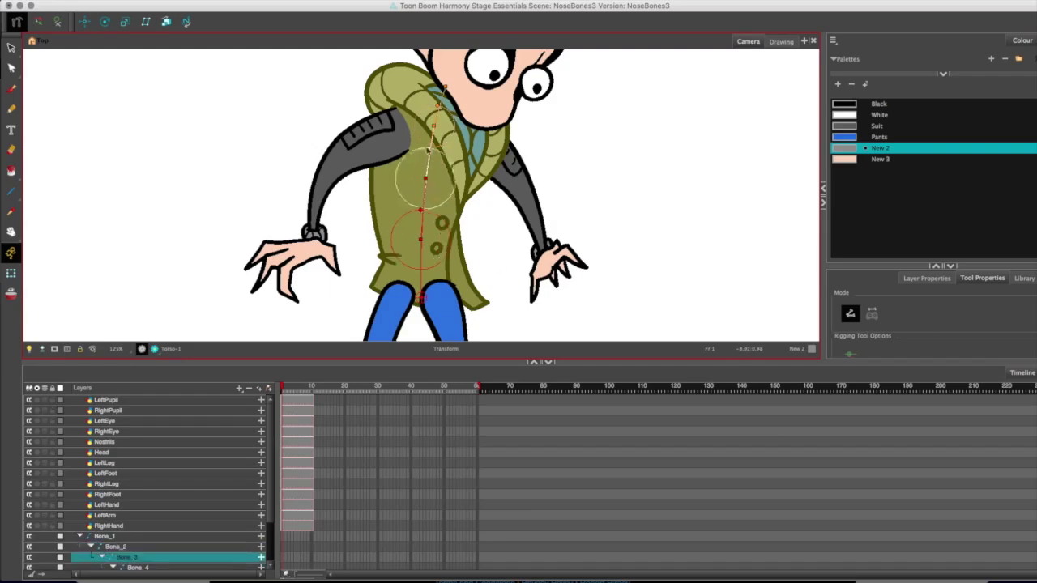
left_click(438, 107)
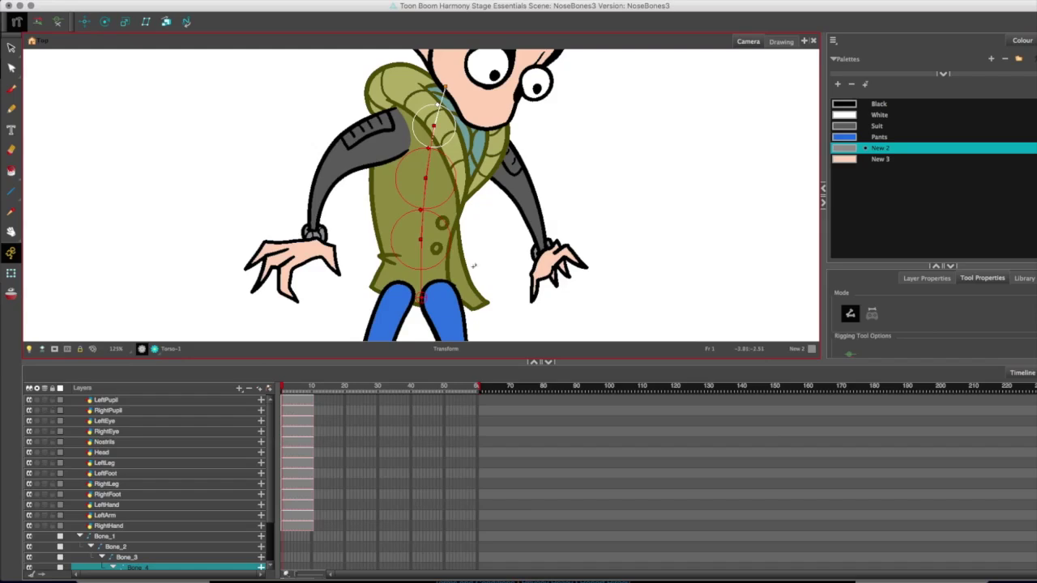
- Build a two-bone deformation chain on the LeftArm layer, running from the shoulder through the elbow to the wrist
left_click(176, 515)
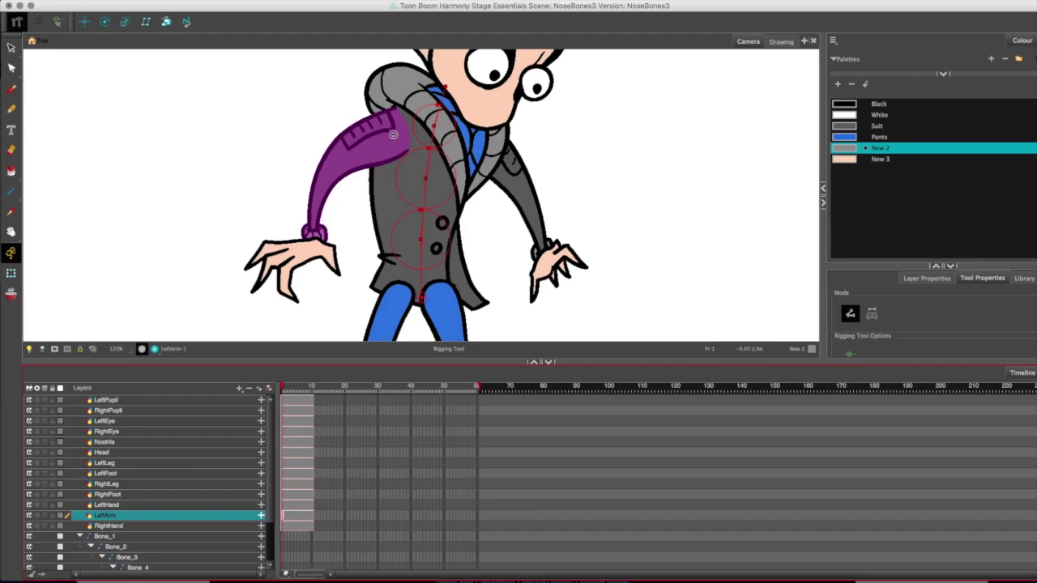
left_click(330, 151)
left_click(331, 167)
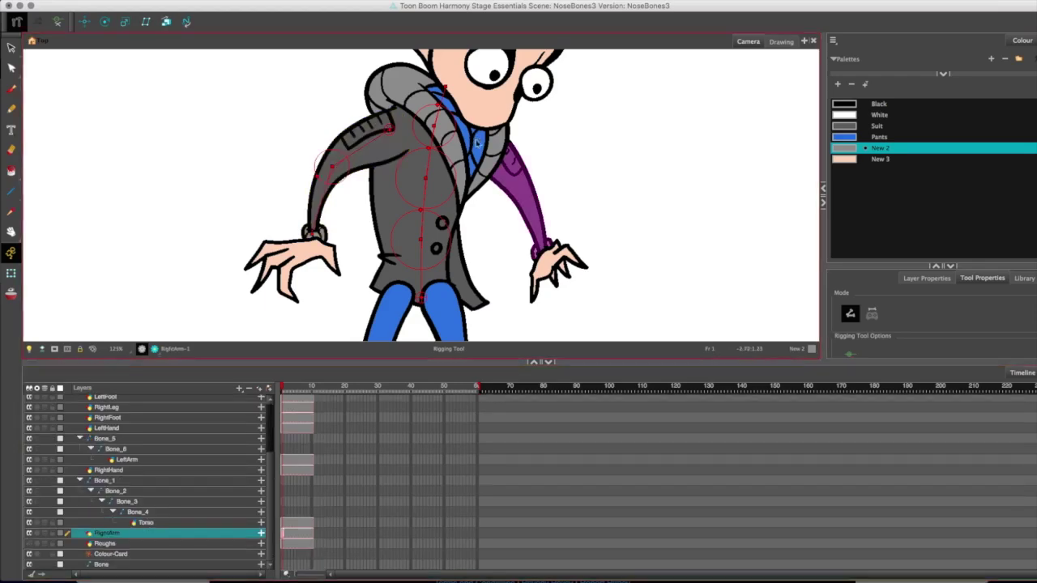
- Build a two-bone deformation chain on the RightArm layer, running from the shoulder through the elbow to the wrist
left_click(476, 140)
left_click(518, 188)
left_click(540, 249)
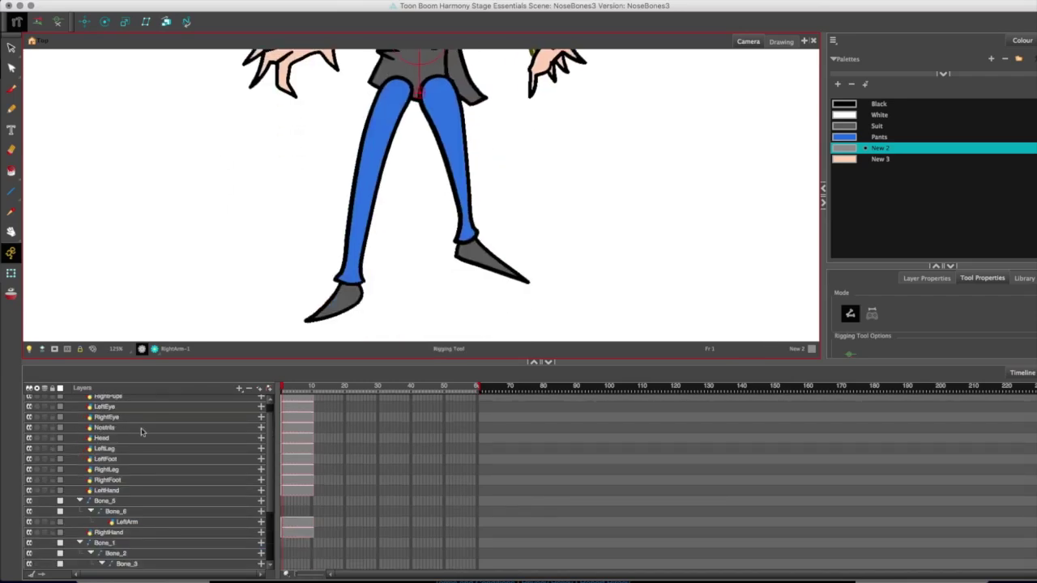
- Build a two-bone deformation chain on the RightLeg layer, running from the ankle through the knee to the hip
left_click(228, 469)
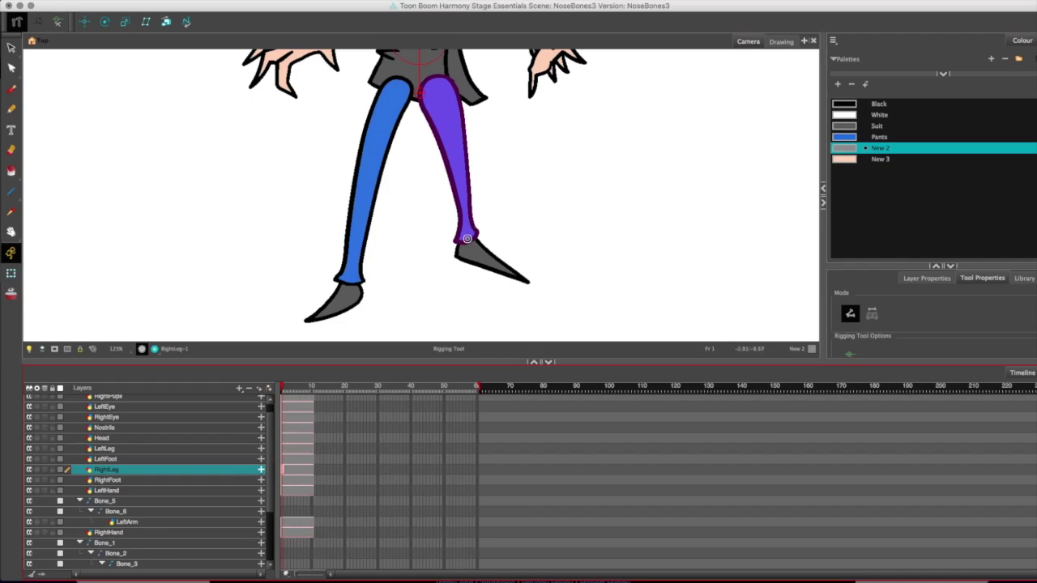
left_click_drag(467, 239, 458, 159)
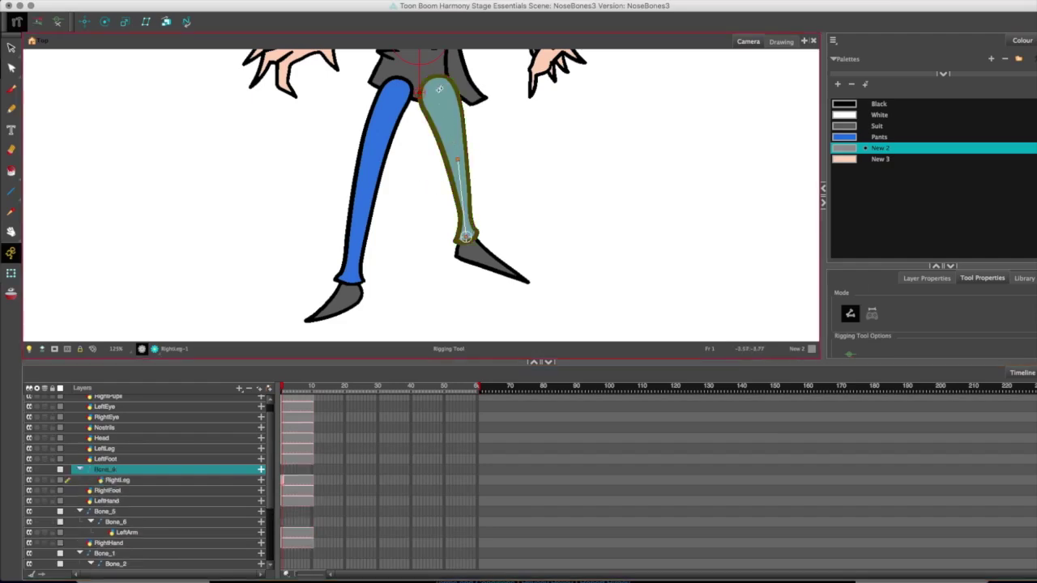
left_click(435, 84)
- Build a two-bone deformation chain on the LeftLeg layer, running from the ankle through the knee to the hip
left_click(129, 446)
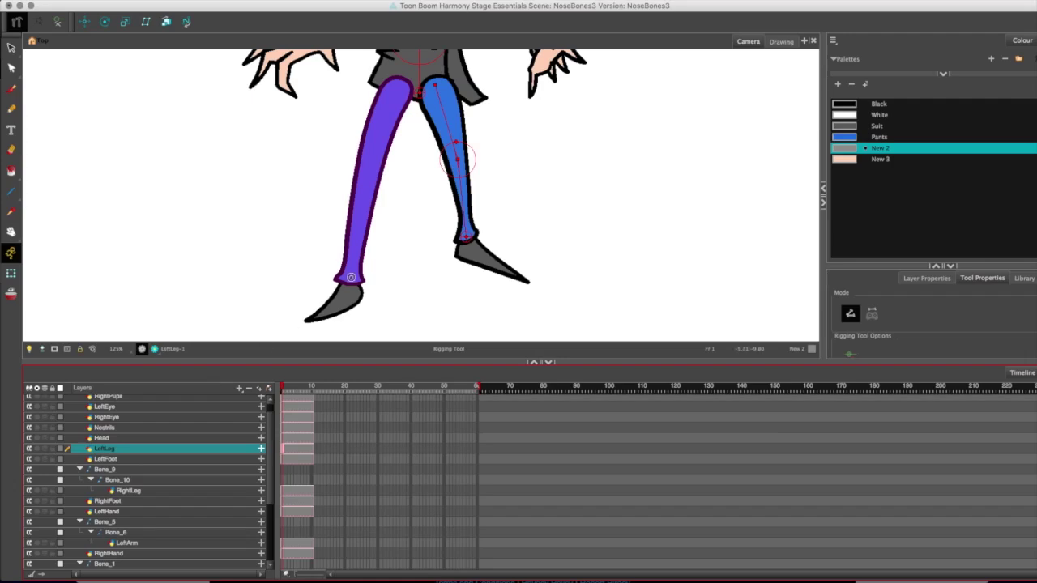
left_click_drag(350, 278, 365, 183)
left_click(399, 85)
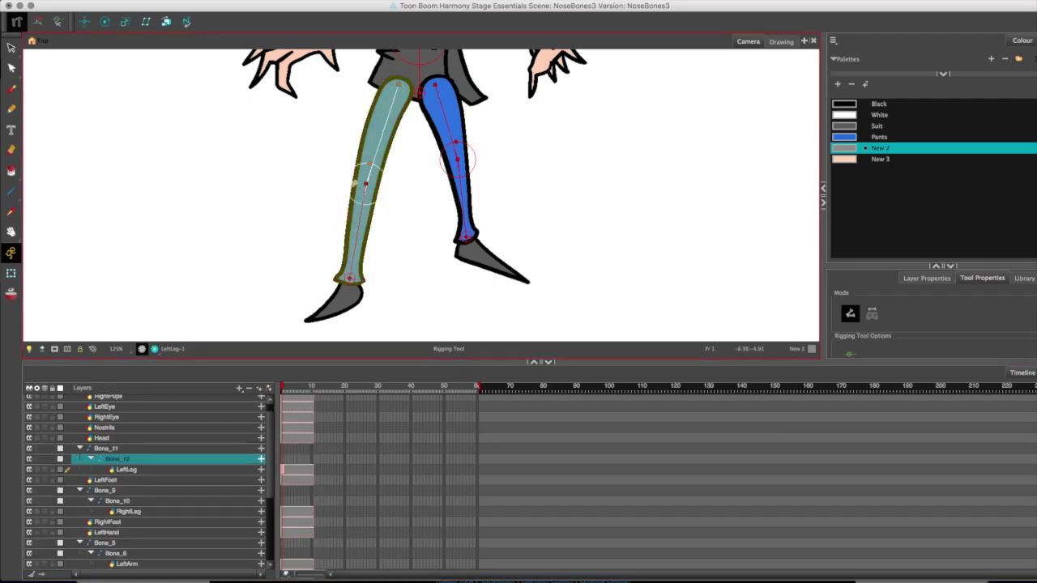
left_click(458, 146)
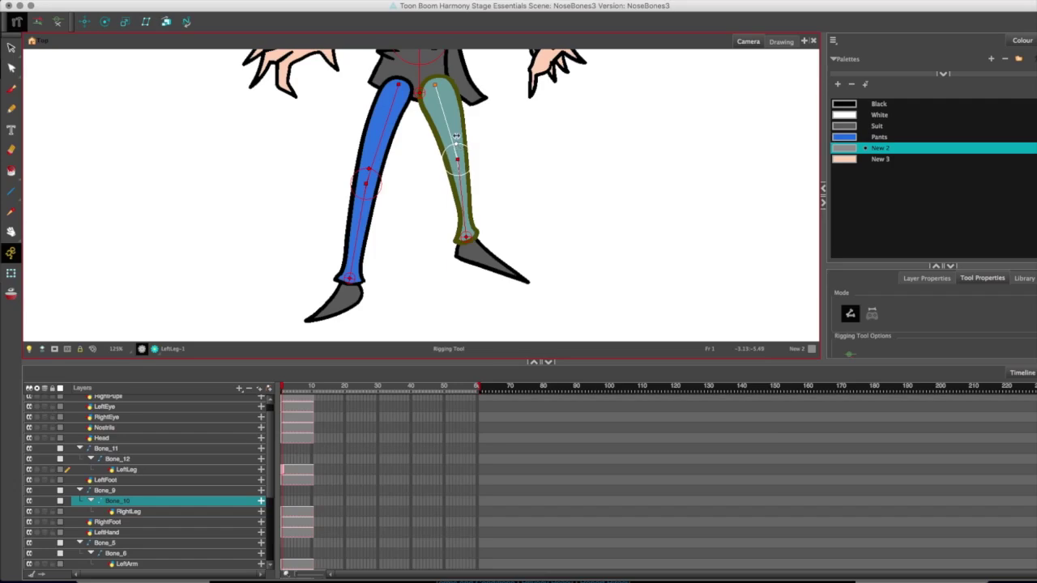
- Try moving the torso away by its hip joint with the Transform tool, and undo the move
scroll(216, 321, "down", 2)
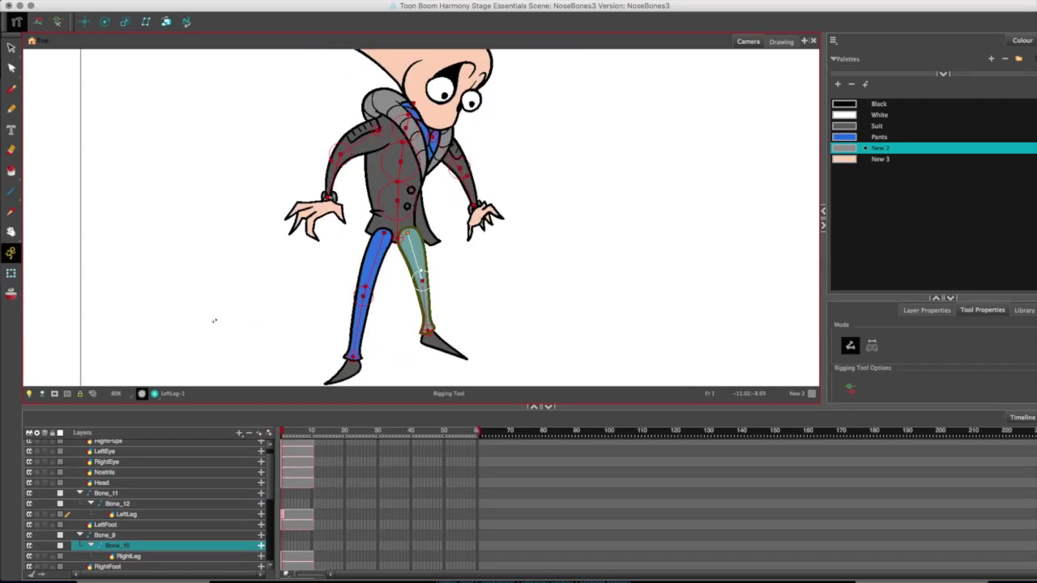
scroll(216, 320, "up", 1)
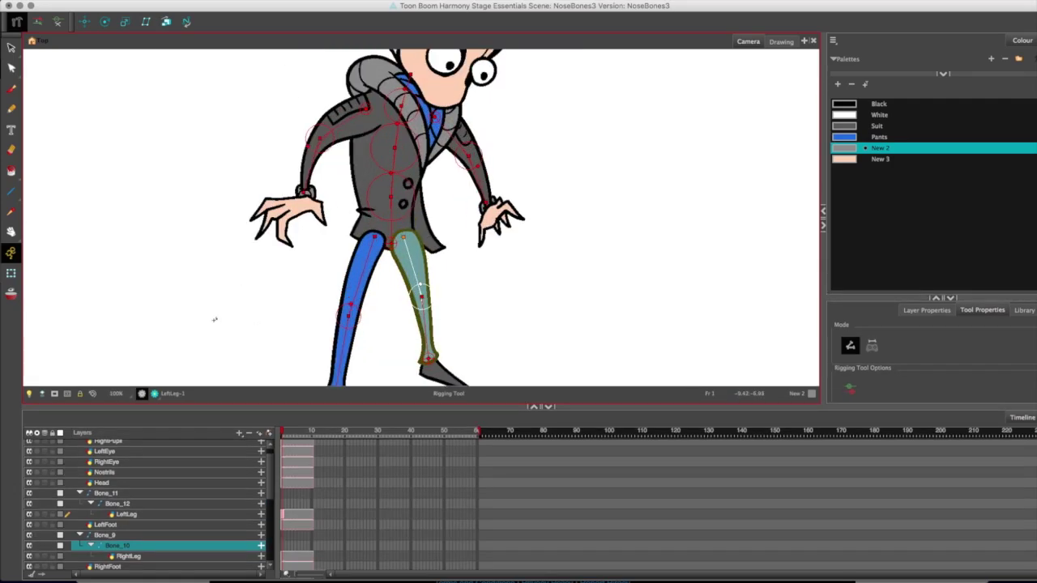
scroll(215, 320, "down", 1)
key("space")
left_click_drag(217, 309, 214, 293)
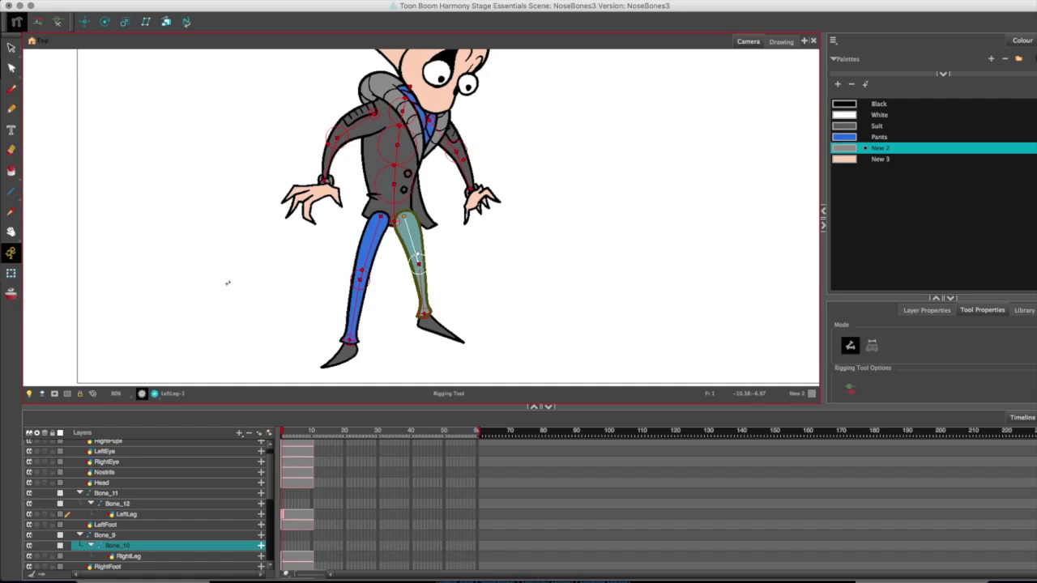
left_click(10, 273)
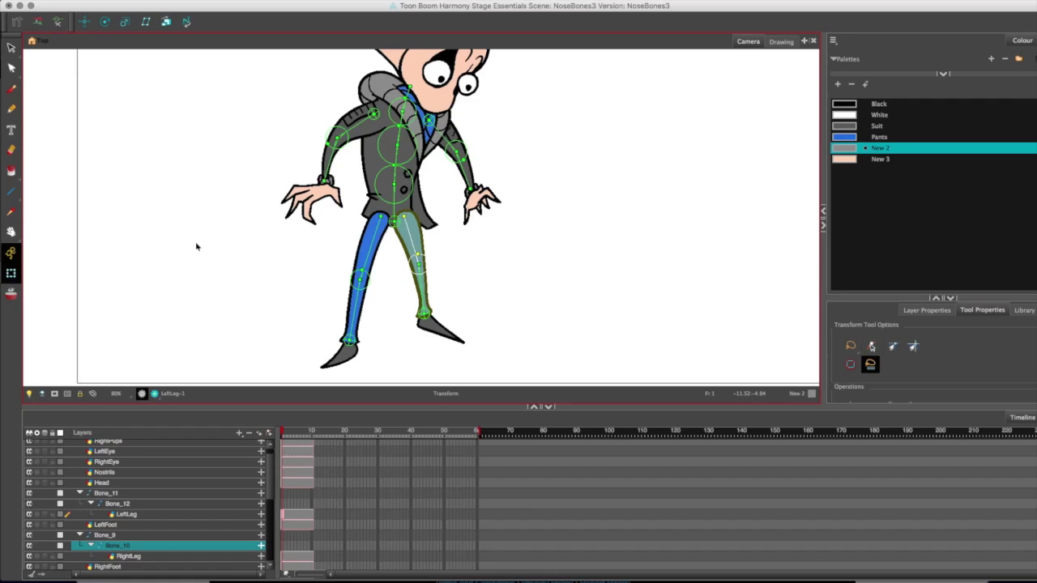
left_click_drag(420, 290, 391, 220)
left_click_drag(392, 221, 577, 228)
key("super+z")
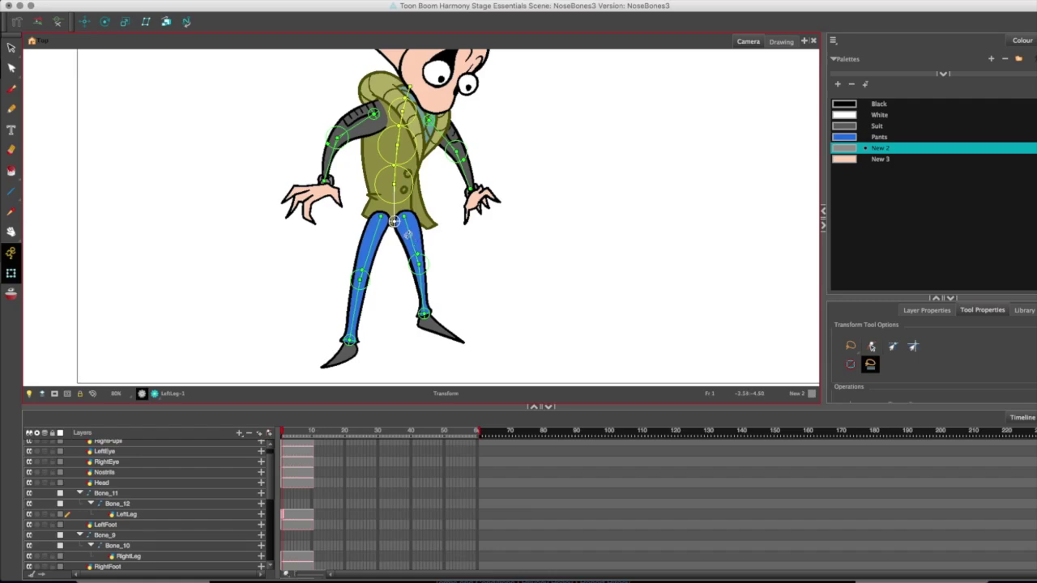
- Try posing the right leg and bending the torso by their bones to test the deformations, undoing the leg move
left_click_drag(409, 233, 397, 256)
key("super+z")
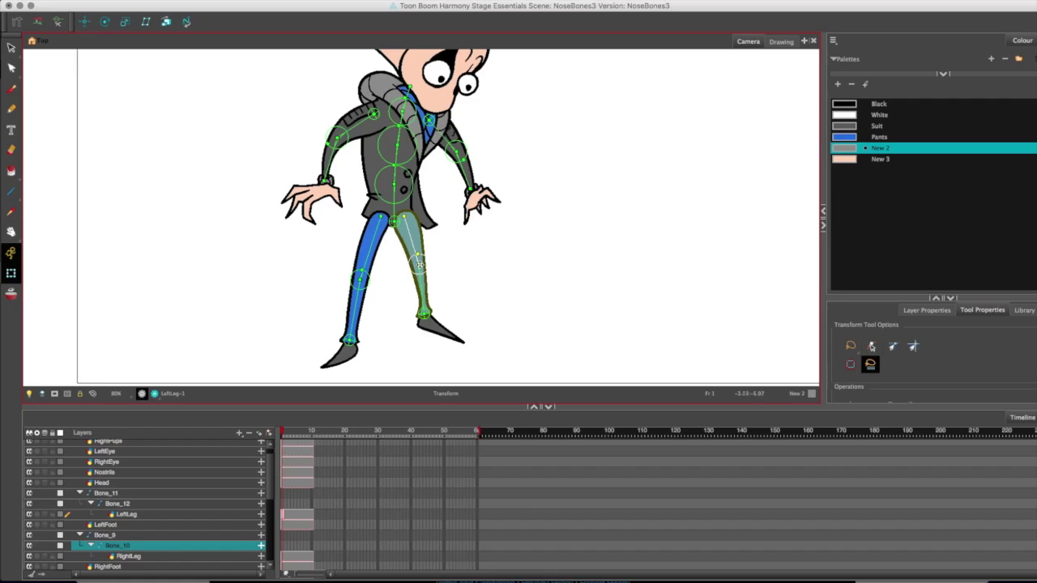
left_click_drag(419, 264, 465, 257)
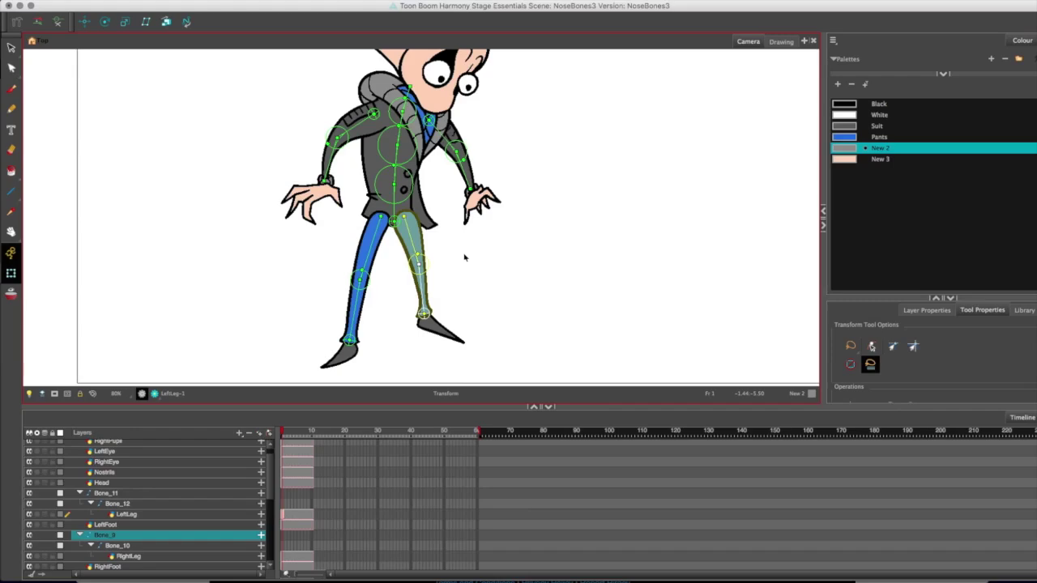
left_click(395, 196)
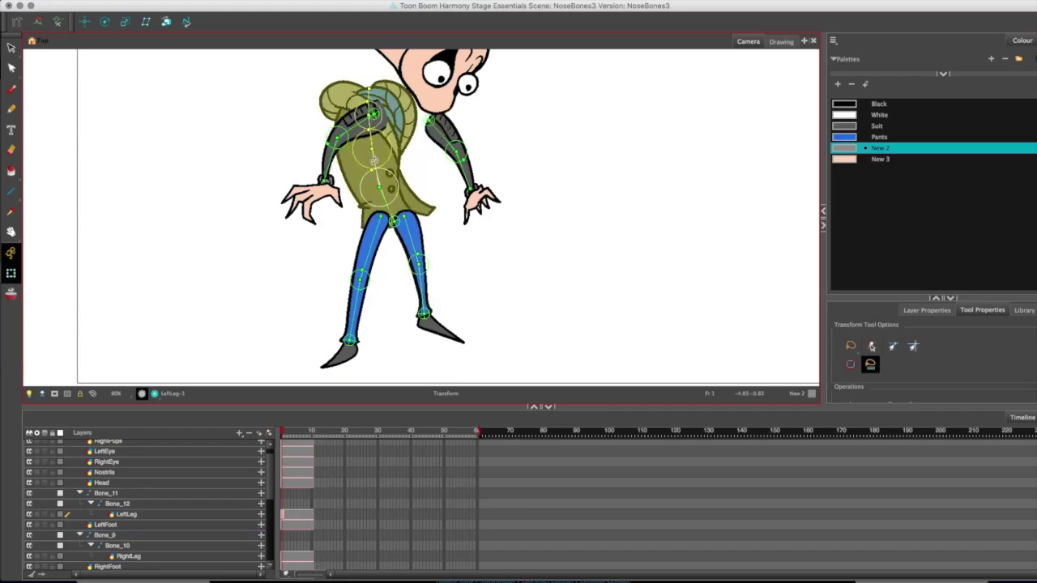
mouse_move(373, 161)
left_mouse_down()
mouse_move(393, 136)
mouse_move(423, 125)
mouse_move(427, 134)
mouse_move(424, 121)
mouse_move(387, 162)
left_mouse_up()
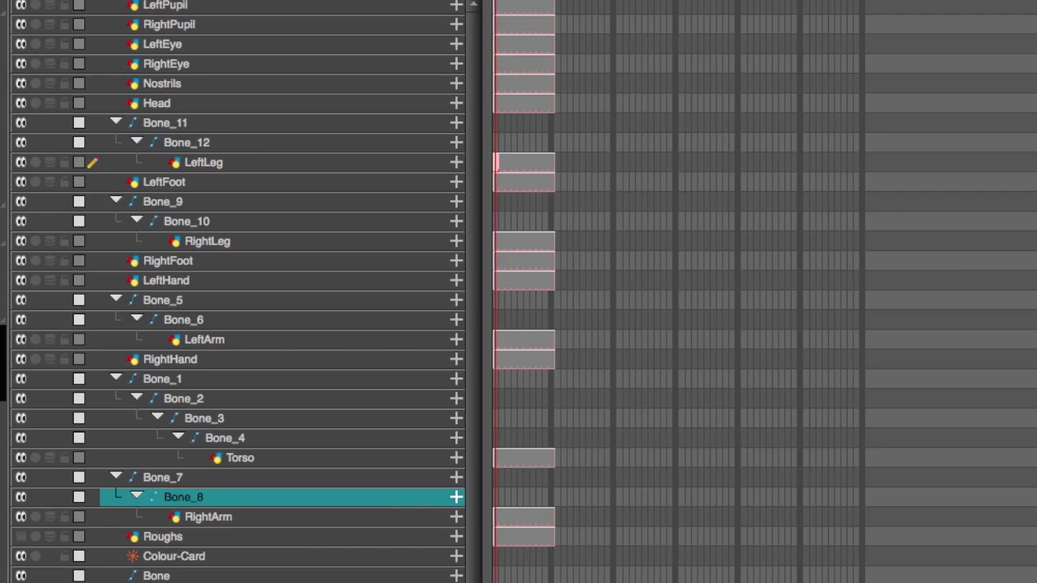
- Examine how the torso and left arm bones are nested above the Torso and LeftArm drawing layers
left_click(134, 379)
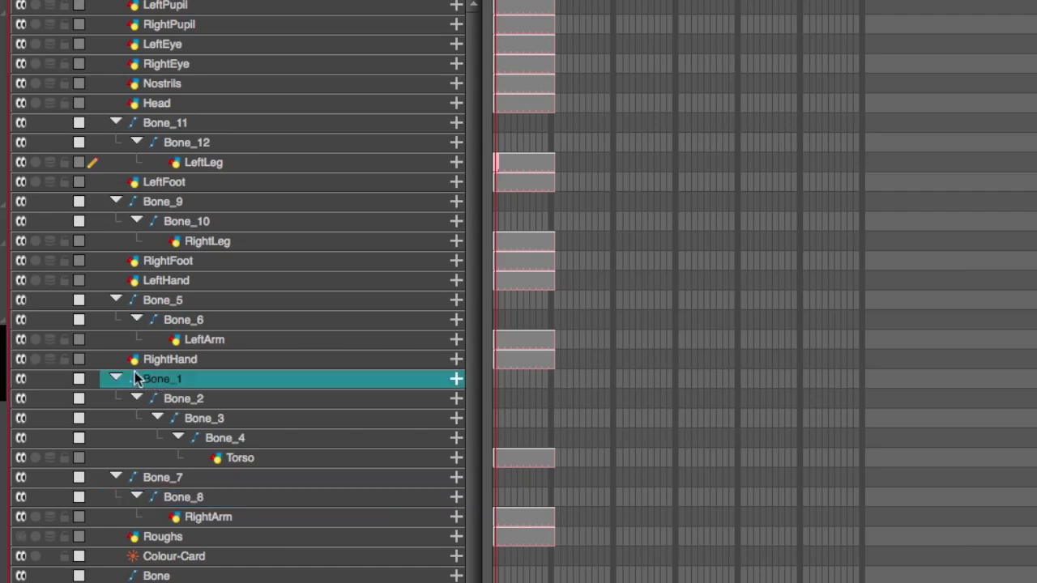
left_click(219, 399)
left_click(254, 419)
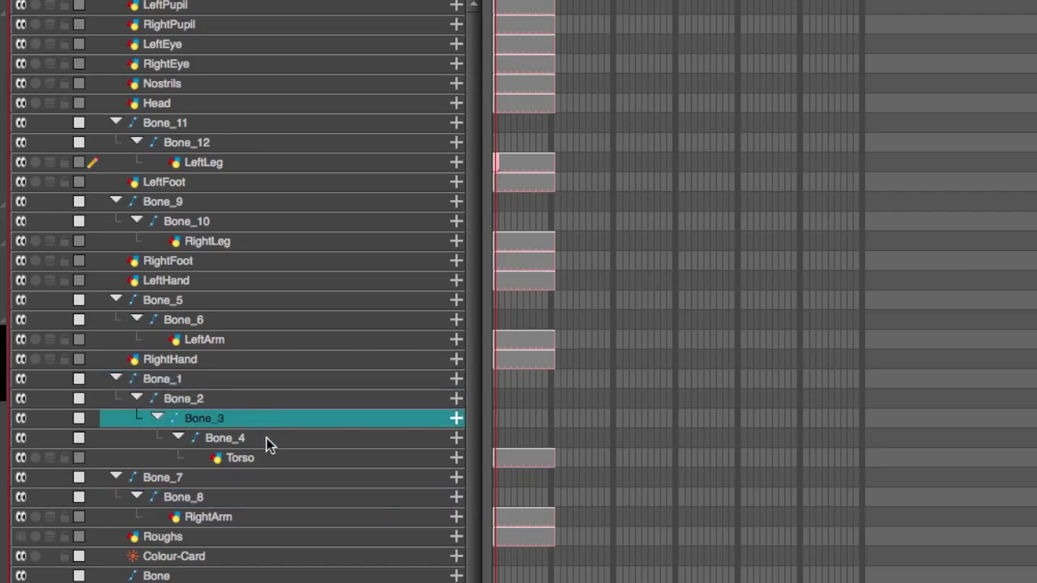
left_click(267, 438)
key("Down")
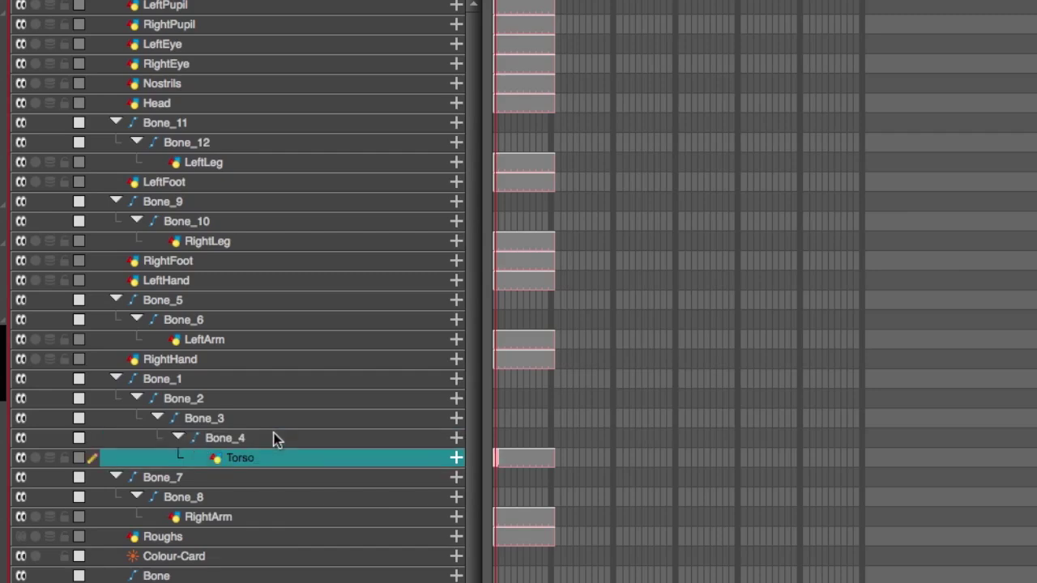
left_click(265, 302)
left_click(260, 322)
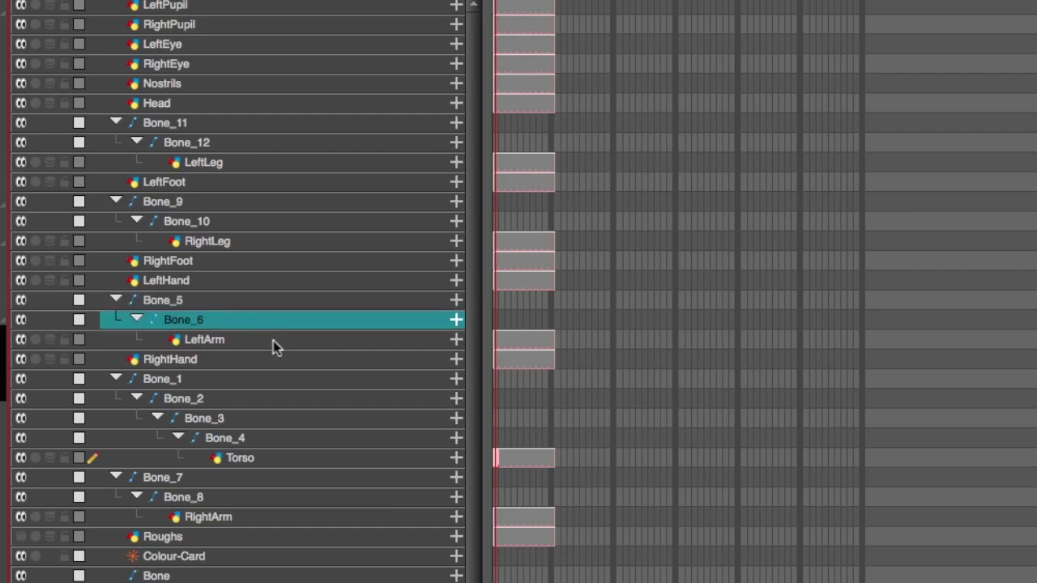
left_click(271, 339)
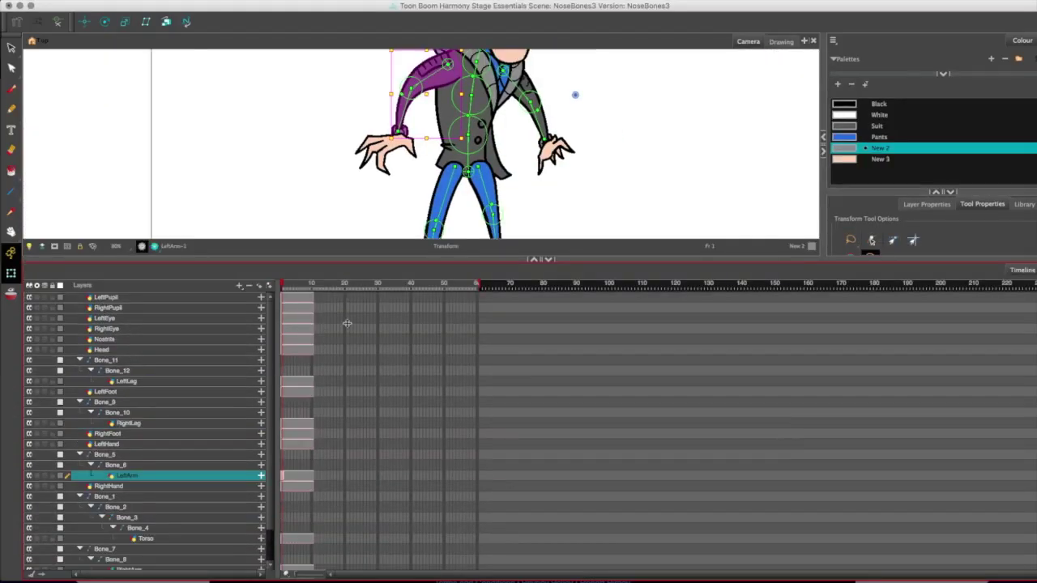
- Enlarge the camera view and try bending the torso to see whether the arms follow, undoing the bend
left_click_drag(354, 272, 359, 423)
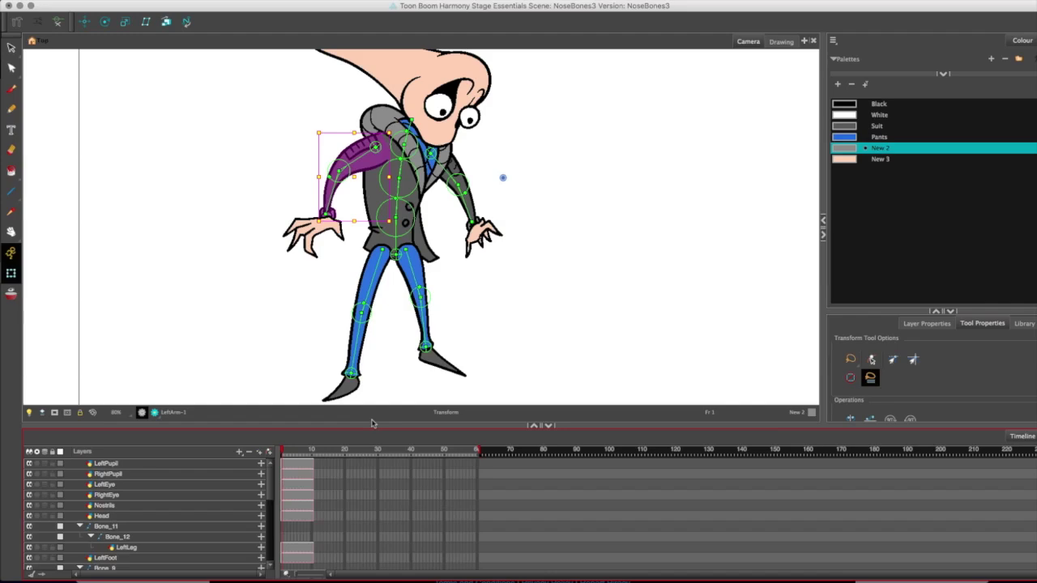
left_click_drag(399, 190, 427, 202)
key("super+z")
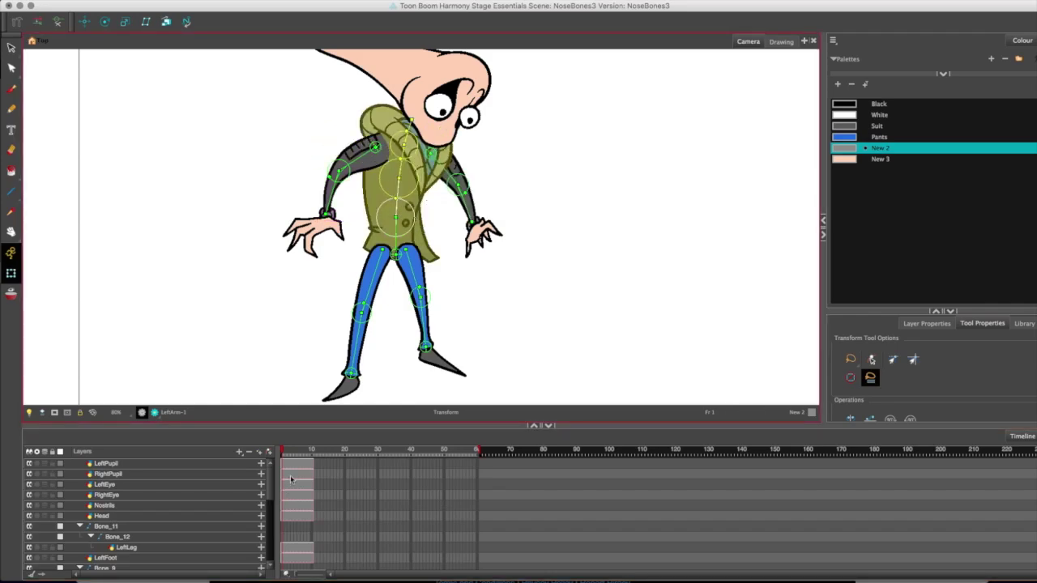
- Rename the root bone of the left leg as Left_Leg_Bone and that of the right leg as Right_Leg_Bone
double_click(150, 141)
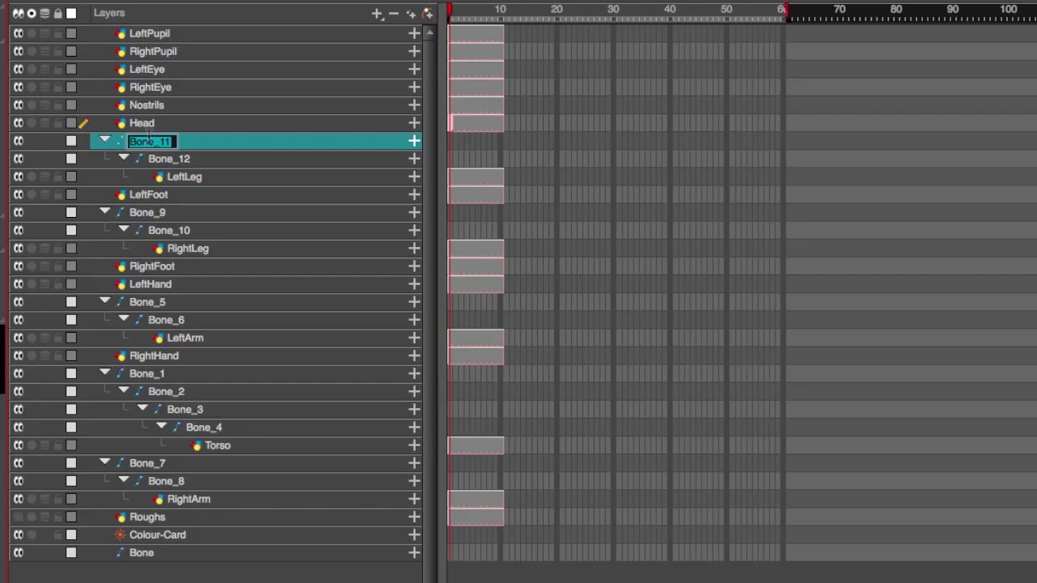
type("Left_Leg_Bone")
key("Return")
double_click(150, 212)
type("Right_Leg_Bone")
key("Return")
- Rename the root bone of the left arm as Left_Arm_Bone
left_click(147, 302)
double_click(154, 305)
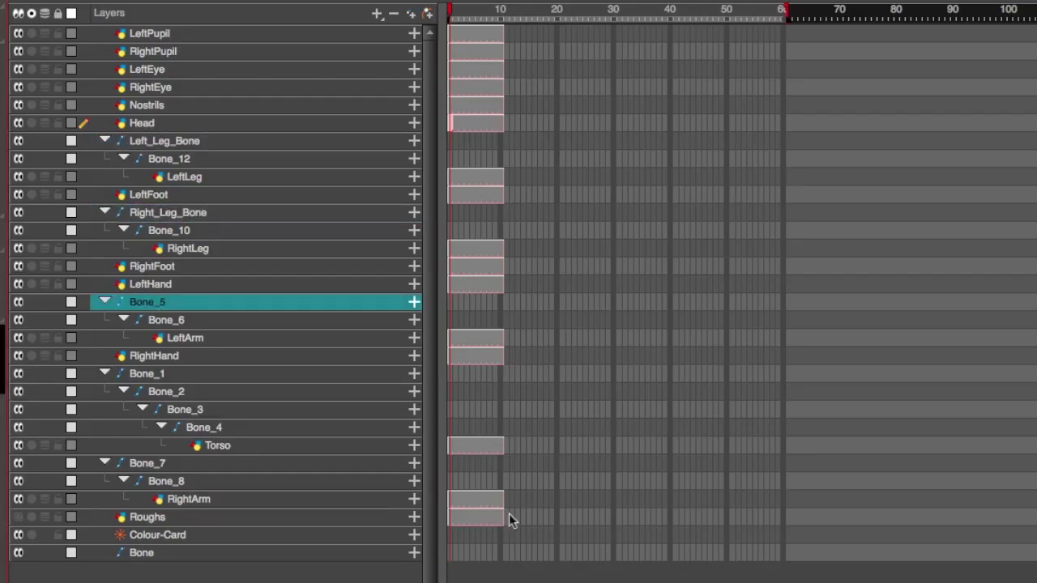
type("Left_Arm_Bone")
key("Return")
- Rename the root bone of the torso as Torso_Bone and that of the right arm as Right_Arm_Bone
double_click(162, 374)
type("Torso_Bone")
key("Return")
double_click(150, 463)
type("Right_Arm_Bone")
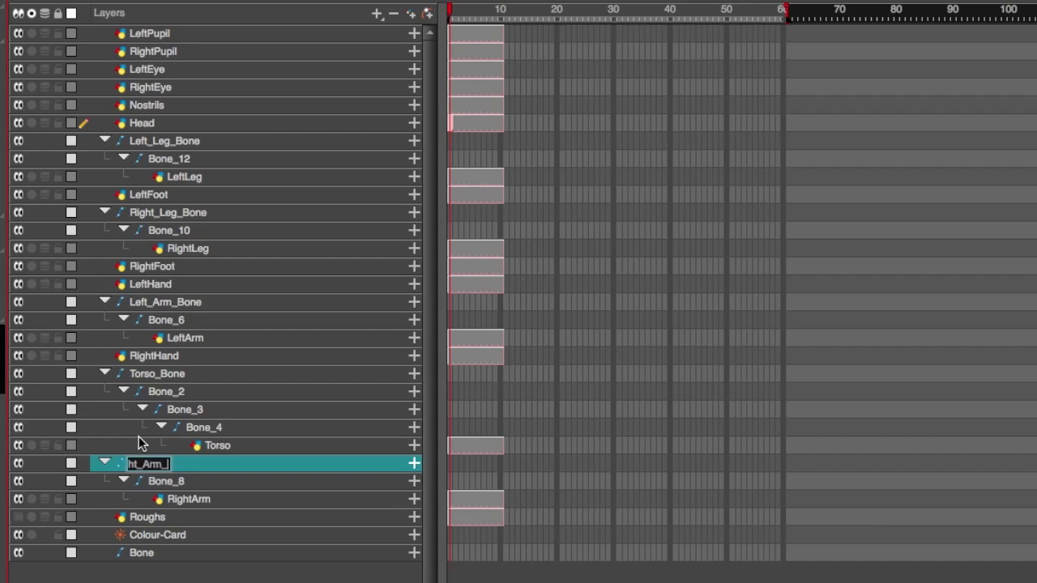
key("Return")
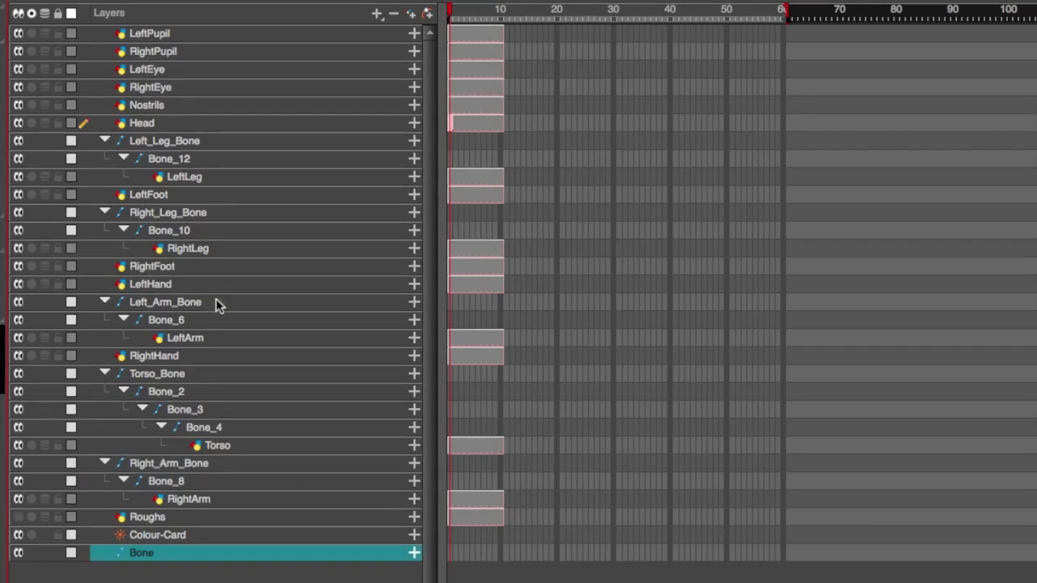
- Add a Kinematic Output as parent of Left_Arm_Bone and nest it under Bone_4 of the torso chain
left_click(236, 303)
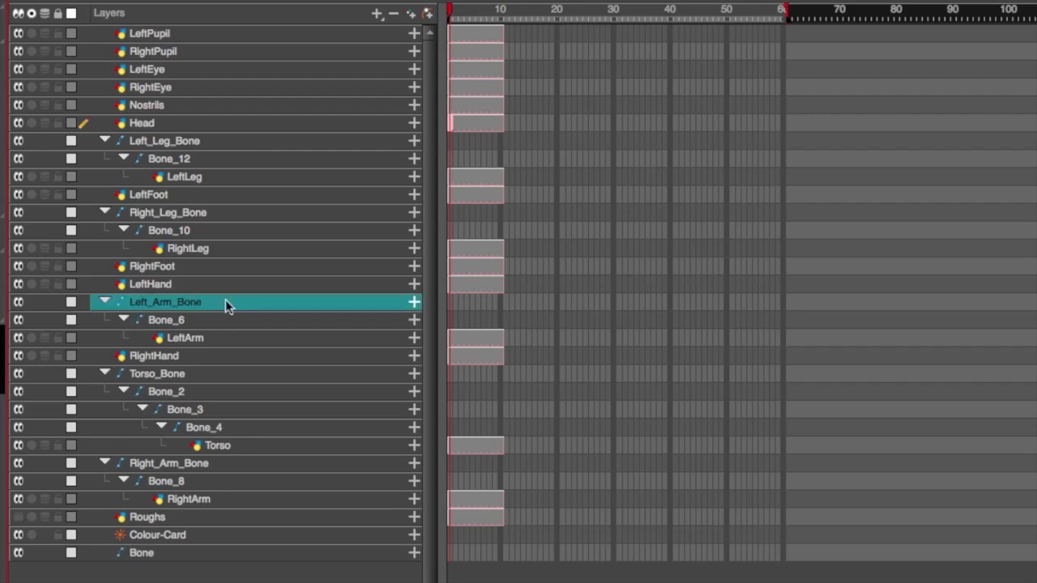
left_click(377, 14)
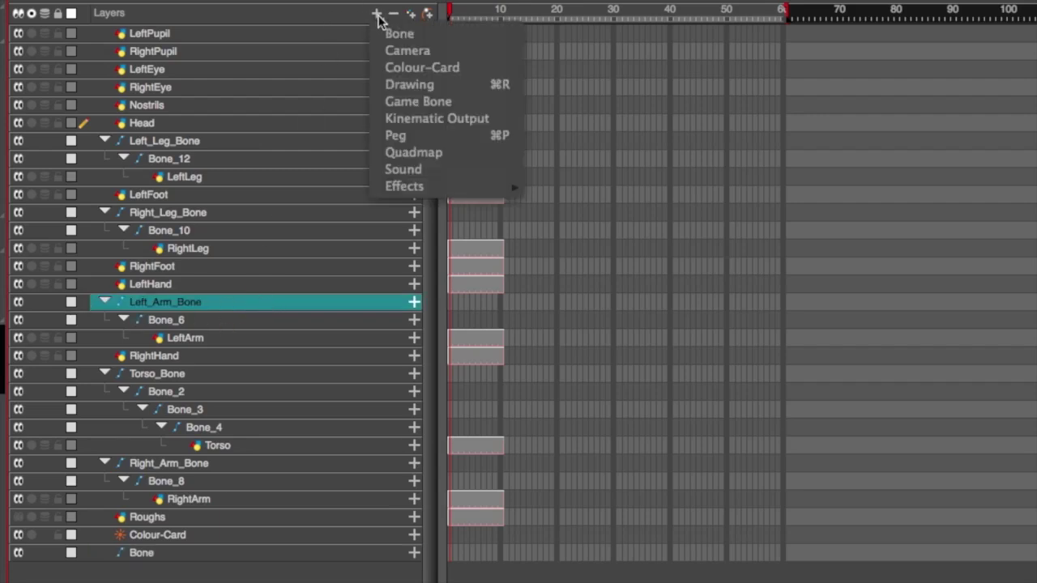
left_click(496, 119)
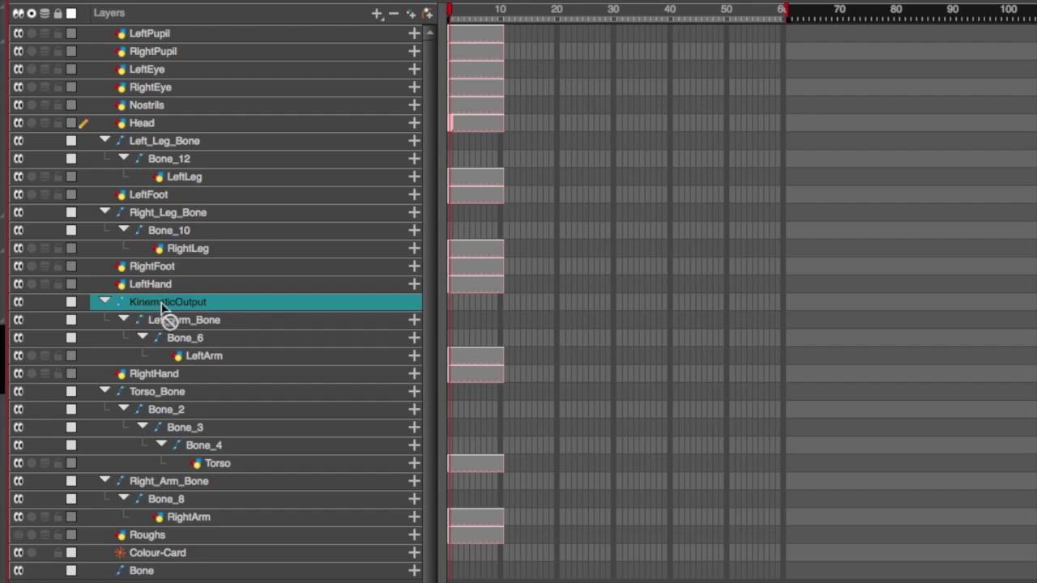
left_click_drag(161, 303, 202, 452)
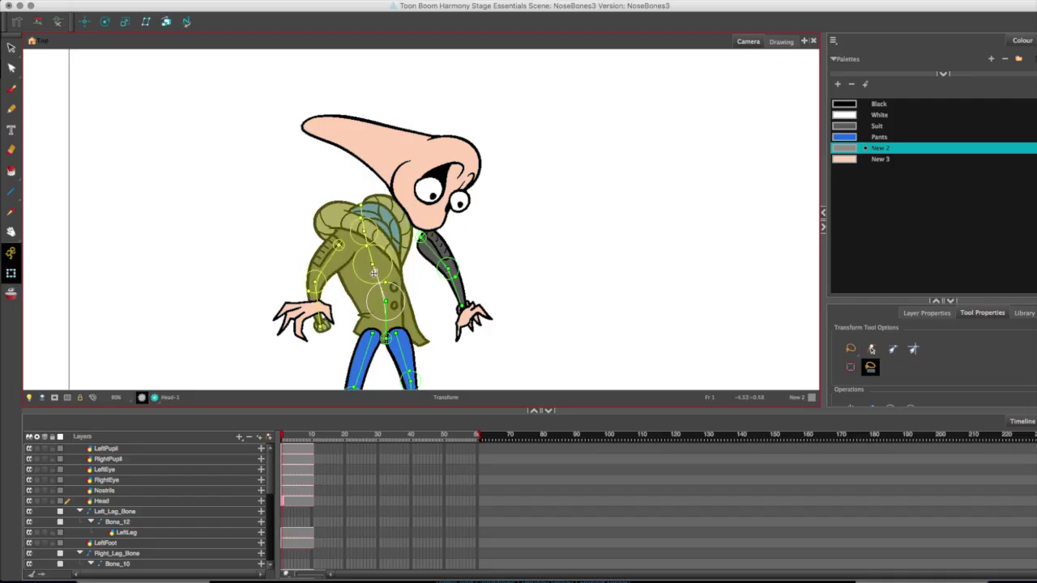
- Bend the torso by its bones to test whether the attached left arm follows it
left_click_drag(374, 273, 346, 243)
left_click(344, 215)
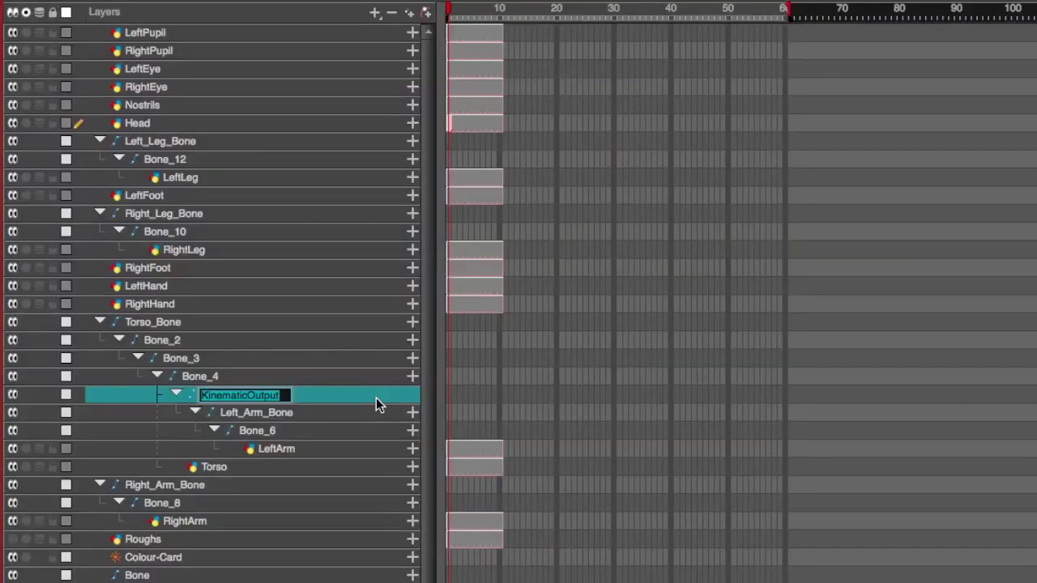
- Rename the Kinematic Output above Left_Arm_Bone as KO_LeftArm and collapse its hierarchy
type("KO")
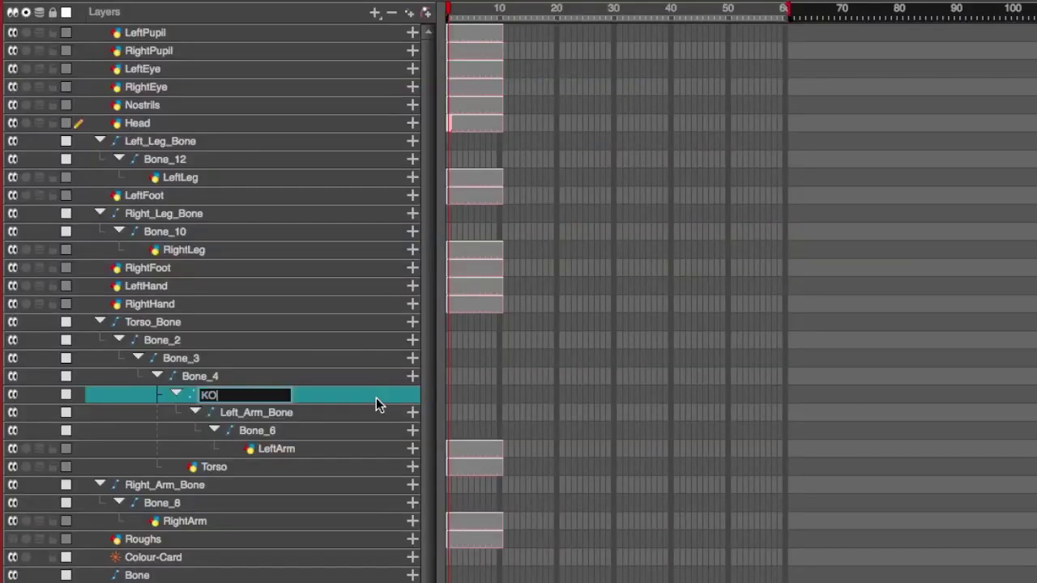
type("_LeftArm")
key("Return")
left_click(174, 394)
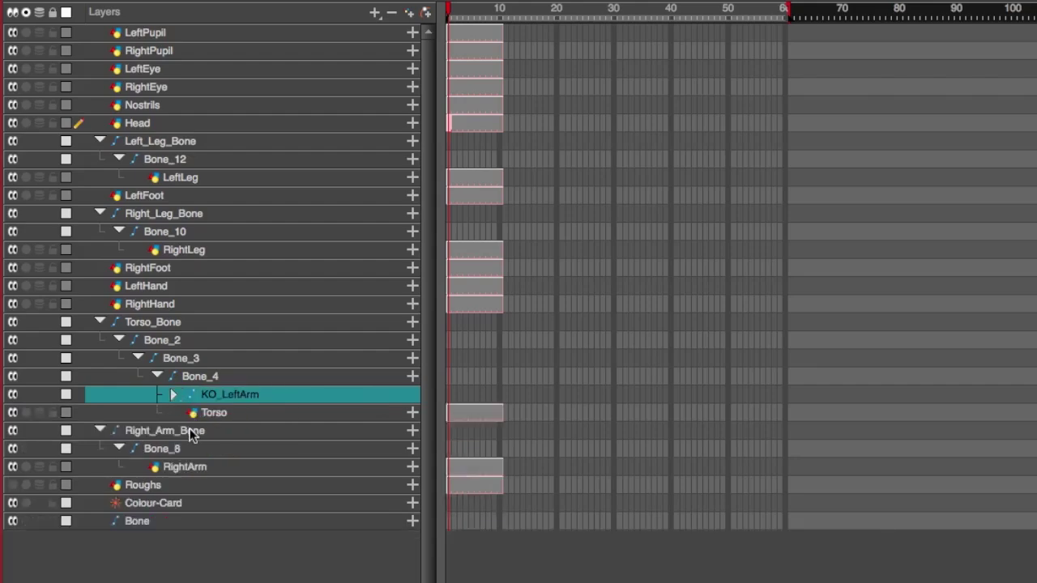
- Add a Kinematic Output named KO_RightArm as the parent of Right_Arm_Bone
left_click(192, 432)
left_click(376, 13)
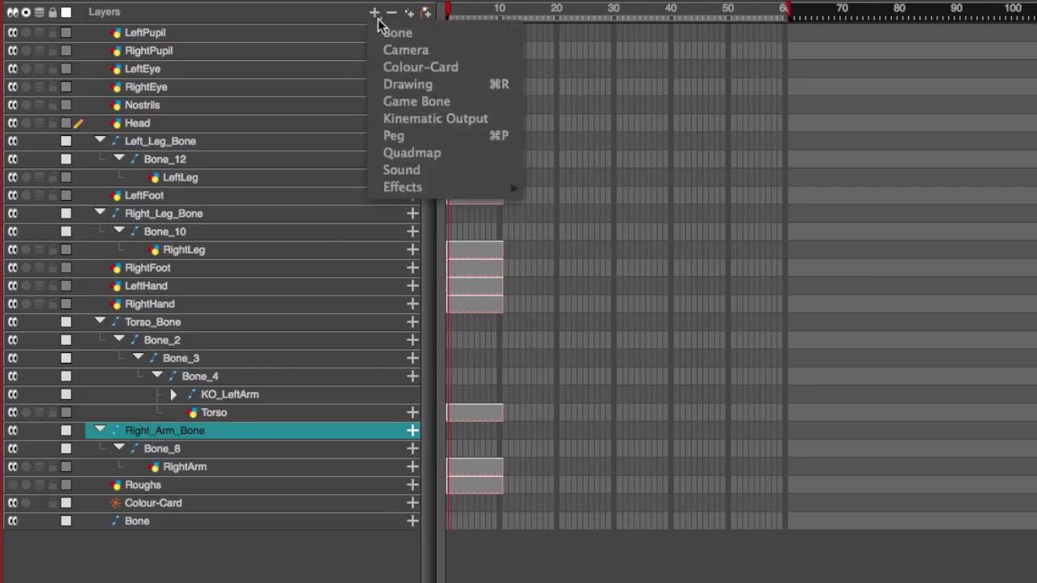
left_click(397, 32)
type("KO_RightArm")
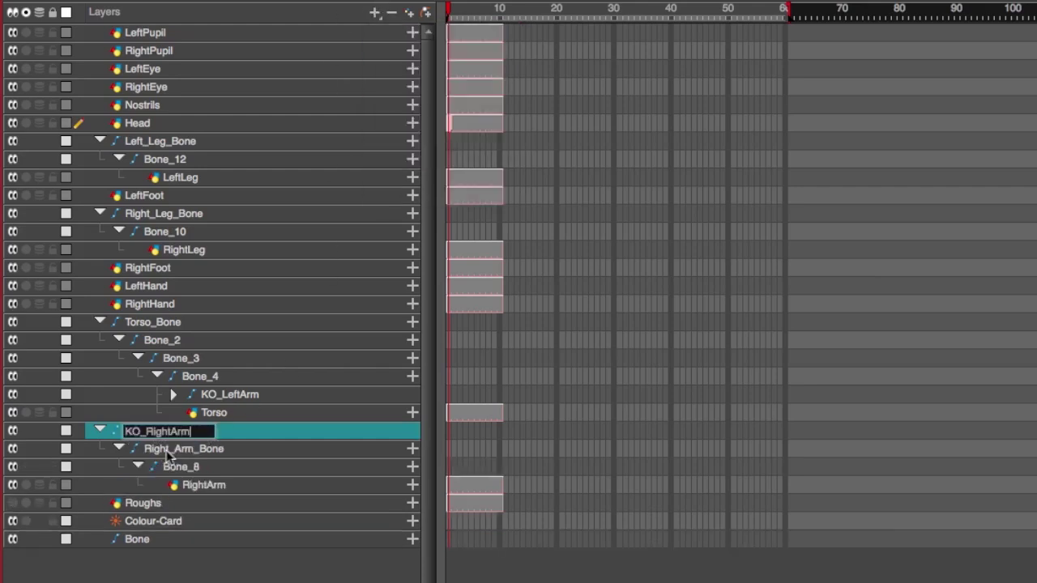
key("Return")
- Collapse KO_RightArm and nest it under Bone_4 of the torso chain, beside KO_LeftArm
left_click(99, 428)
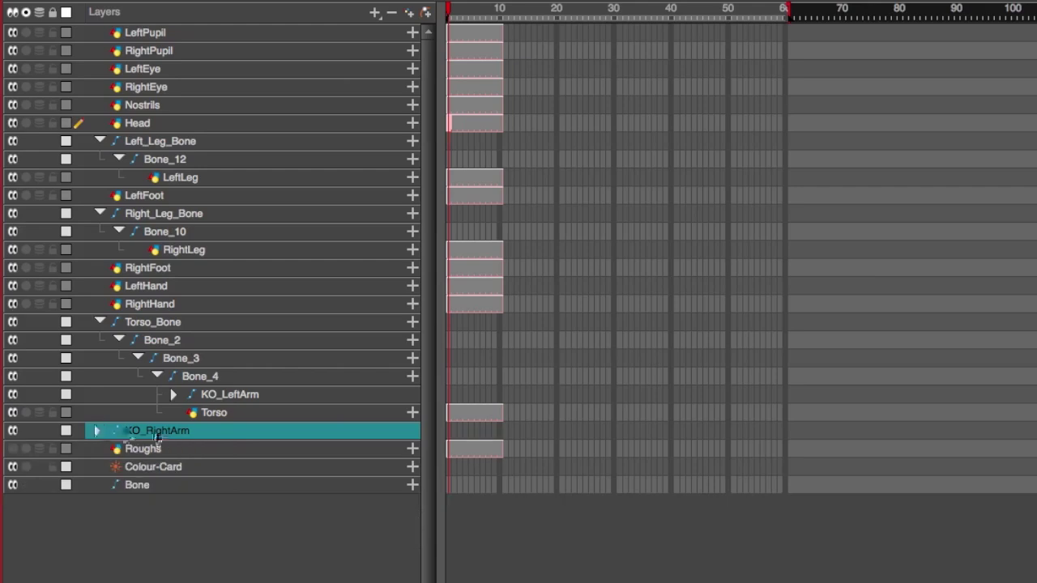
left_click_drag(158, 438, 219, 389)
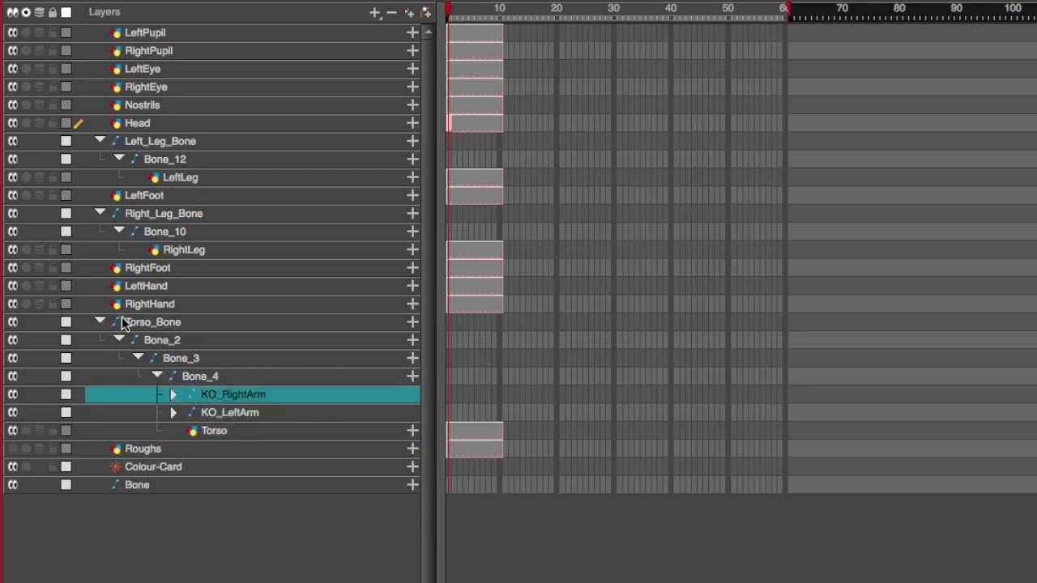
left_click(239, 413)
left_click(246, 428)
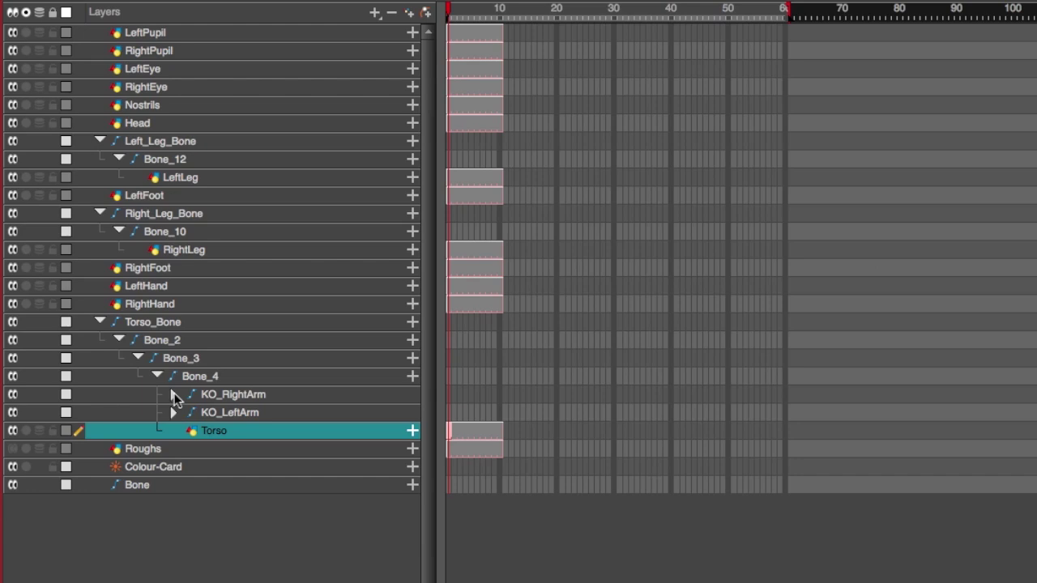
left_click(179, 122)
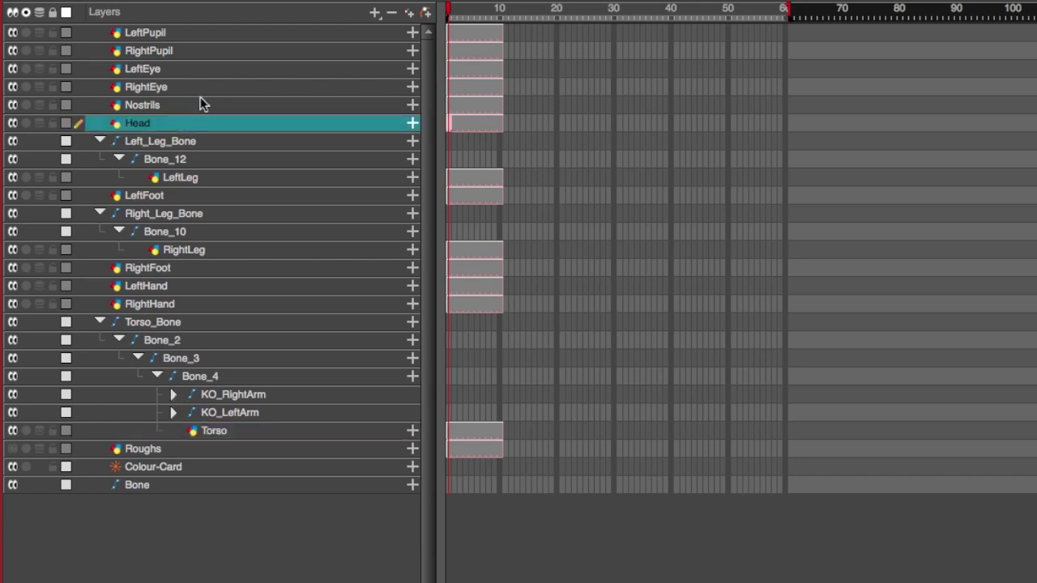
left_click(202, 104)
left_click(209, 86)
left_click(207, 68)
left_click(211, 50)
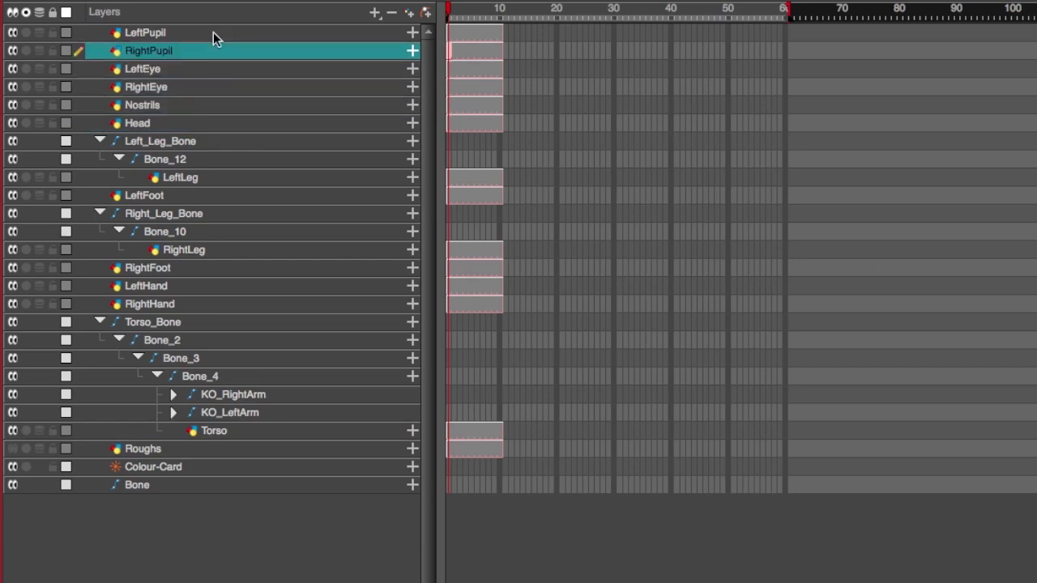
- Add a peg as the parent of the Head layer
left_click(187, 123)
left_click(375, 13)
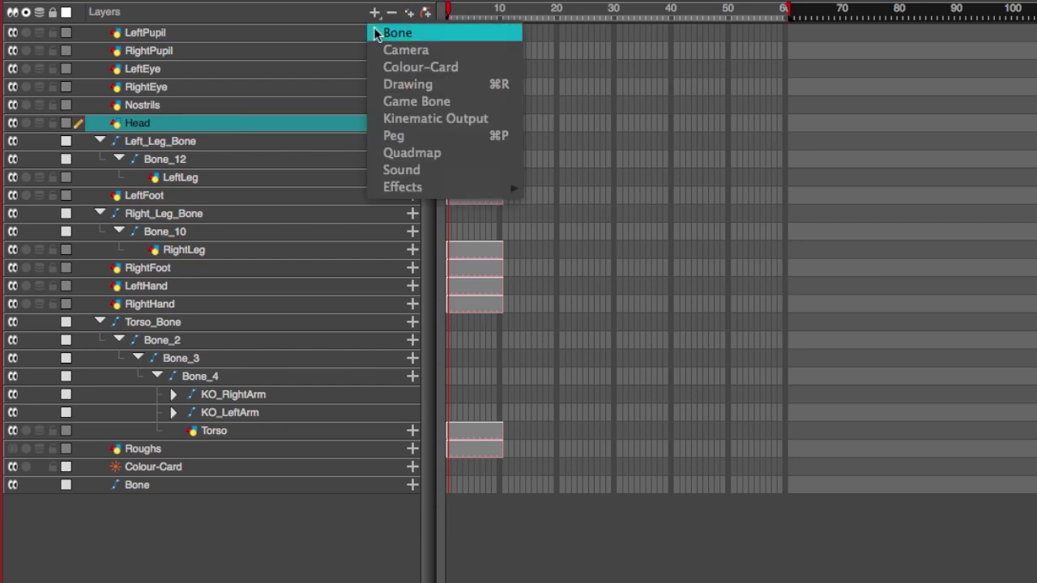
left_click(417, 135)
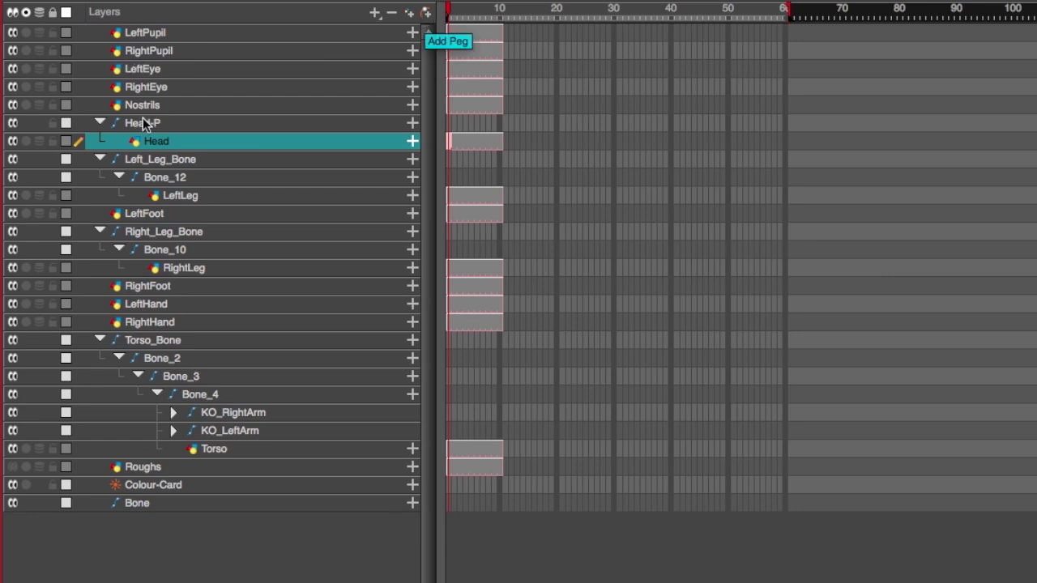
- Nest the Nostrils, eye and pupil layers under the Head-P peg and collapse it
left_click(195, 104)
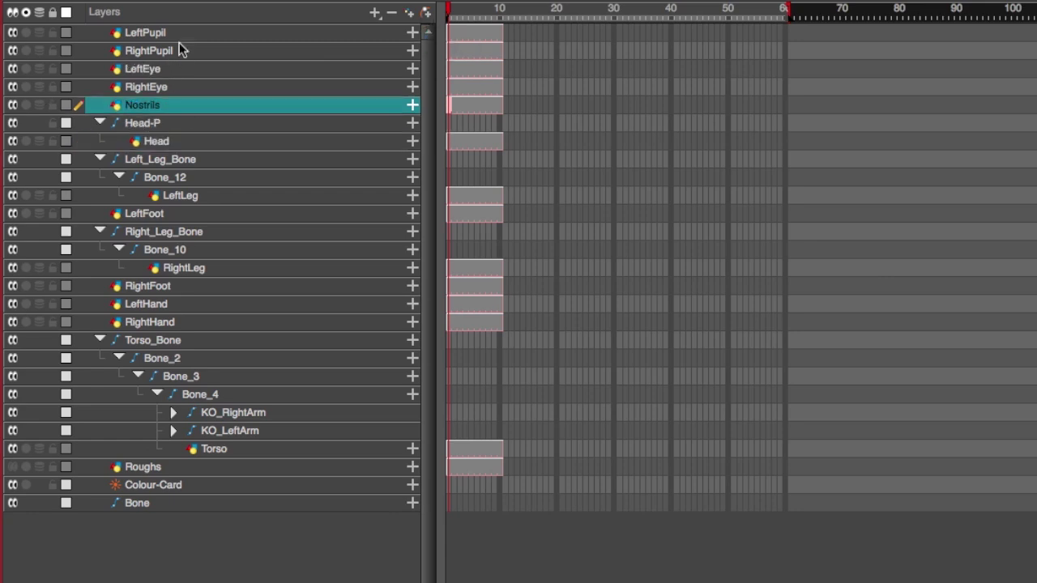
left_click(178, 34, "shift")
left_click_drag(96, 93, 144, 126)
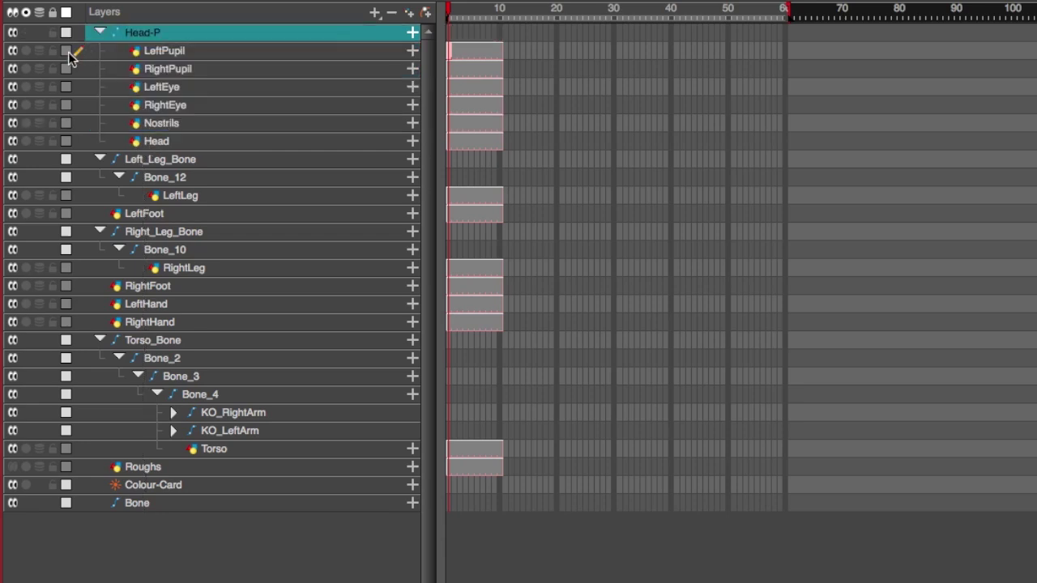
left_click(97, 32)
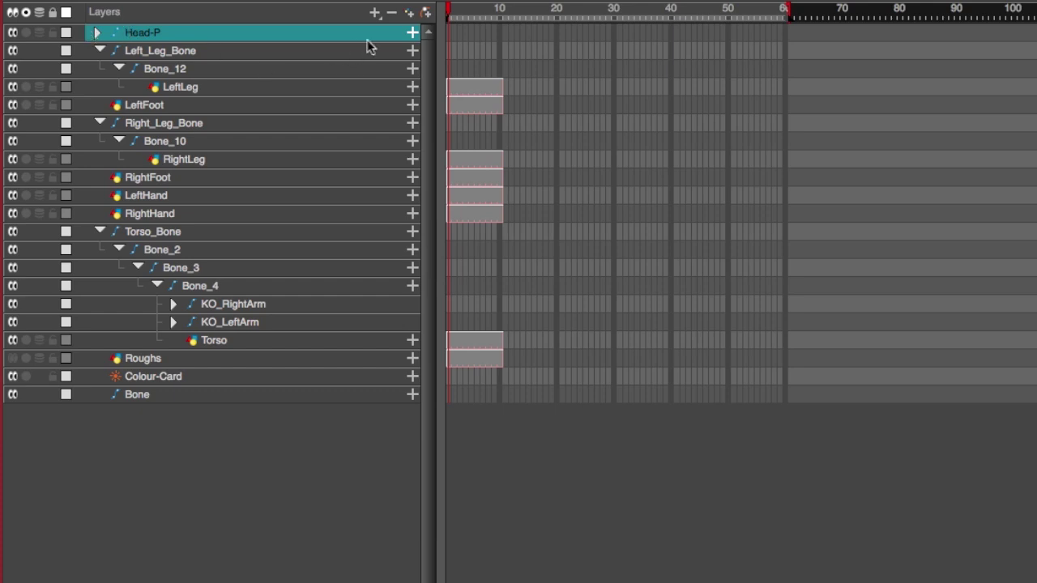
- Add a Kinematic Output named KO_Head as the parent of Head-P and nest it under Bone_4 of the torso chain
left_click(374, 12)
left_click(393, 119)
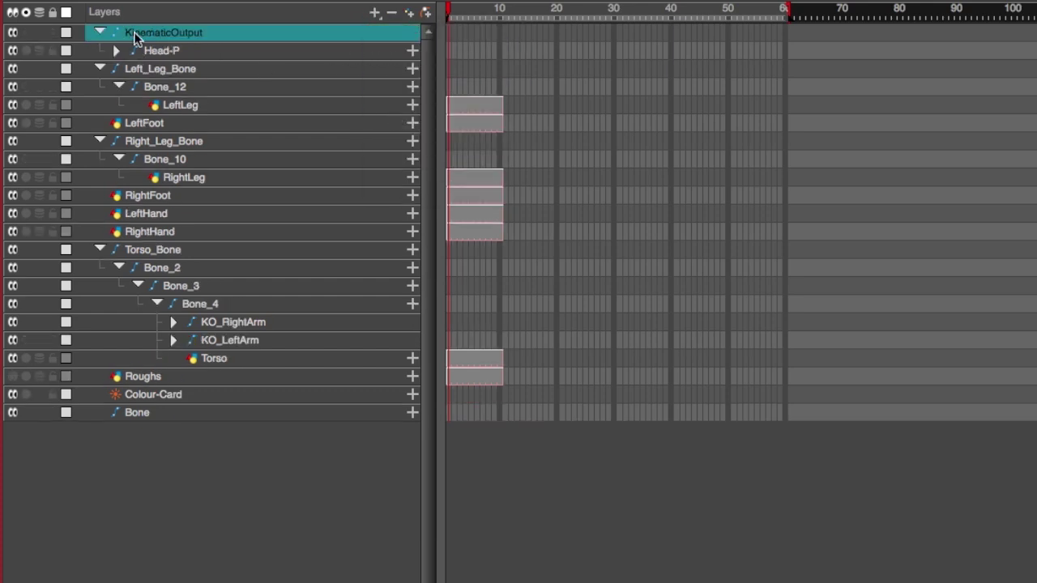
double_click(142, 36)
type("KO_")
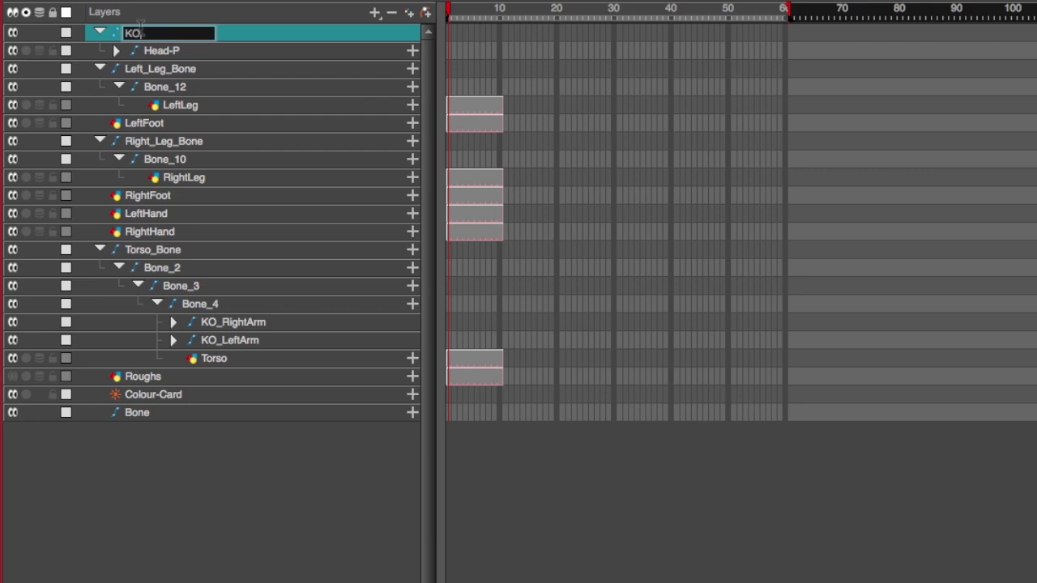
type("Head")
key("Return")
left_click_drag(135, 35, 194, 296)
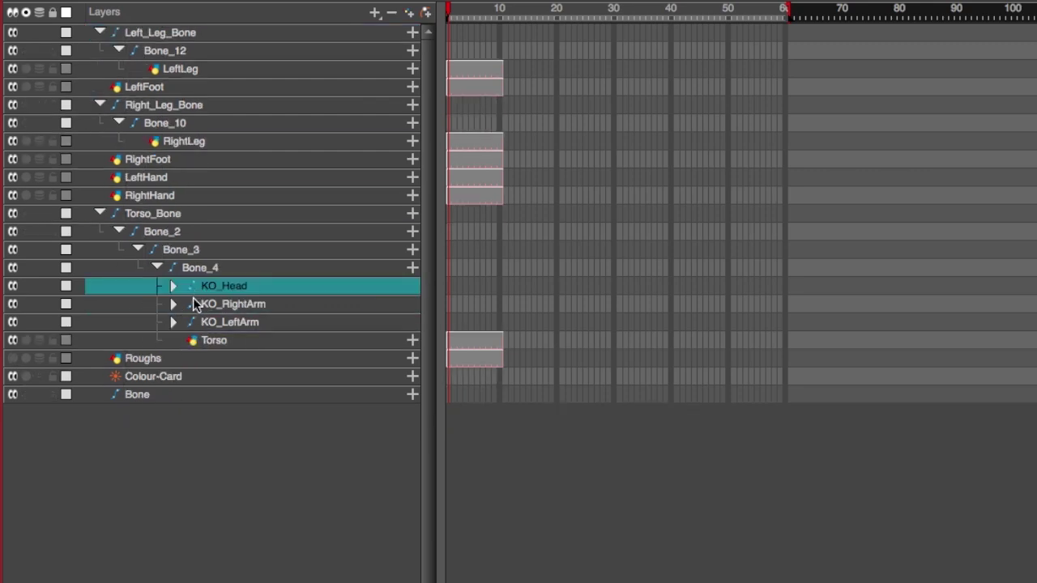
- Bend the torso by its bones to test whether the head and both arms follow it
left_click(233, 341)
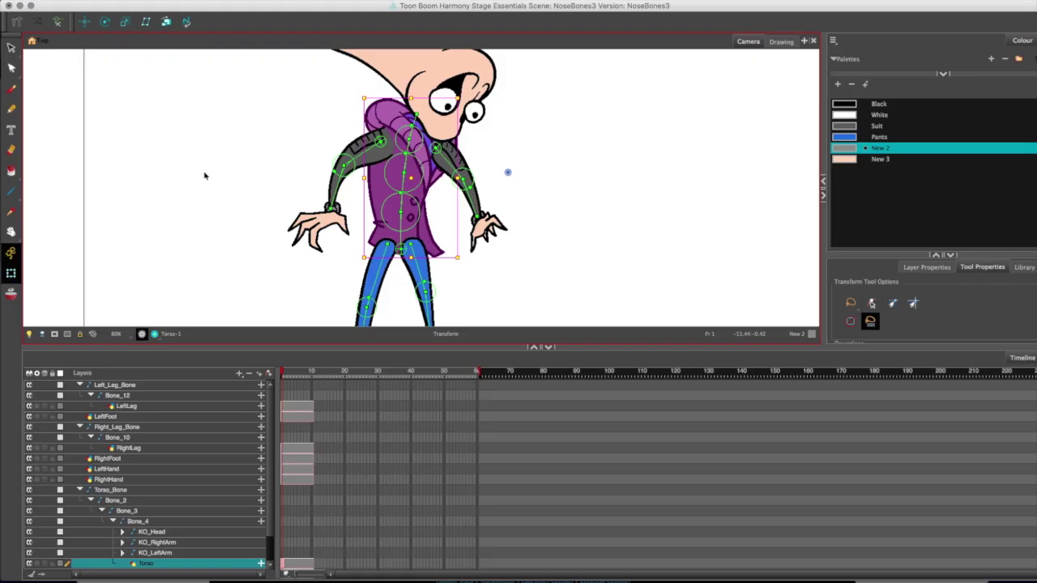
left_click_drag(404, 180, 403, 158)
left_click(252, 270)
scroll(252, 271, "up", 3)
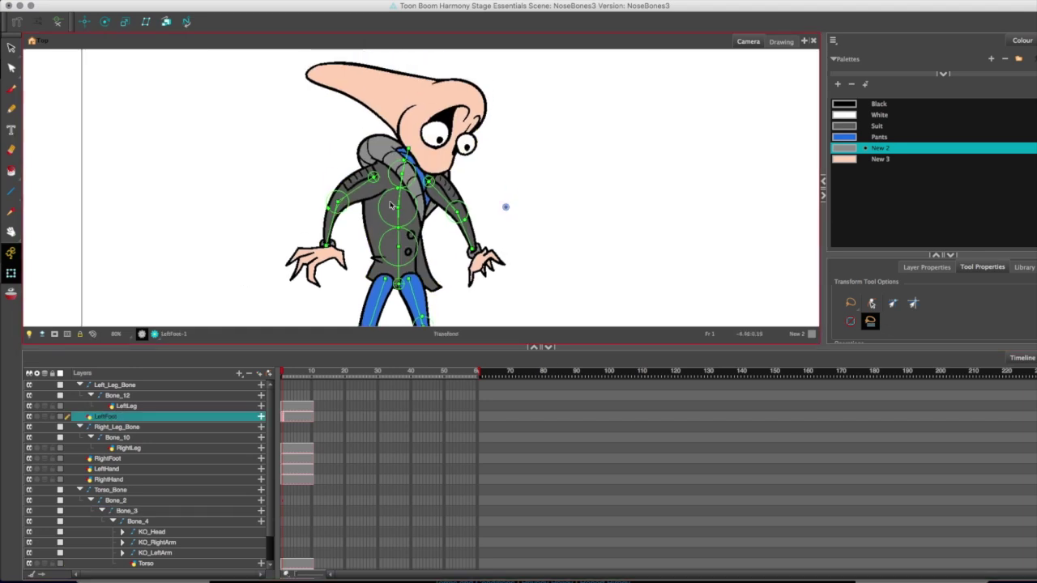
left_click_drag(398, 196, 404, 194)
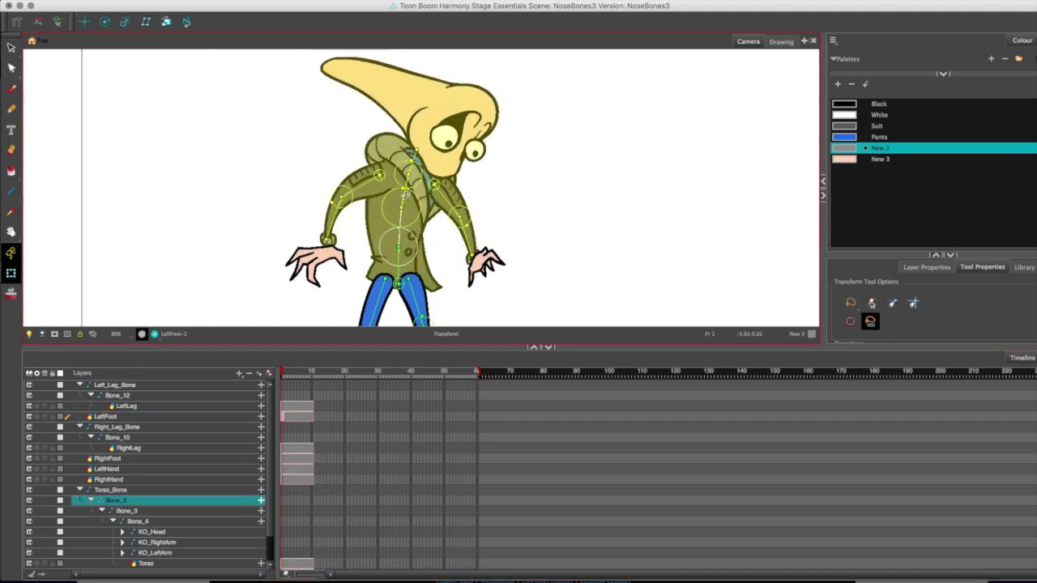
mouse_move(418, 148)
left_mouse_down()
mouse_move(428, 139)
mouse_move(398, 153)
mouse_move(431, 136)
mouse_move(382, 133)
mouse_move(423, 143)
mouse_move(405, 134)
mouse_move(389, 134)
mouse_move(439, 160)
mouse_move(397, 201)
mouse_move(389, 192)
mouse_move(409, 193)
mouse_move(416, 163)
mouse_move(403, 157)
left_mouse_up()
key("b")
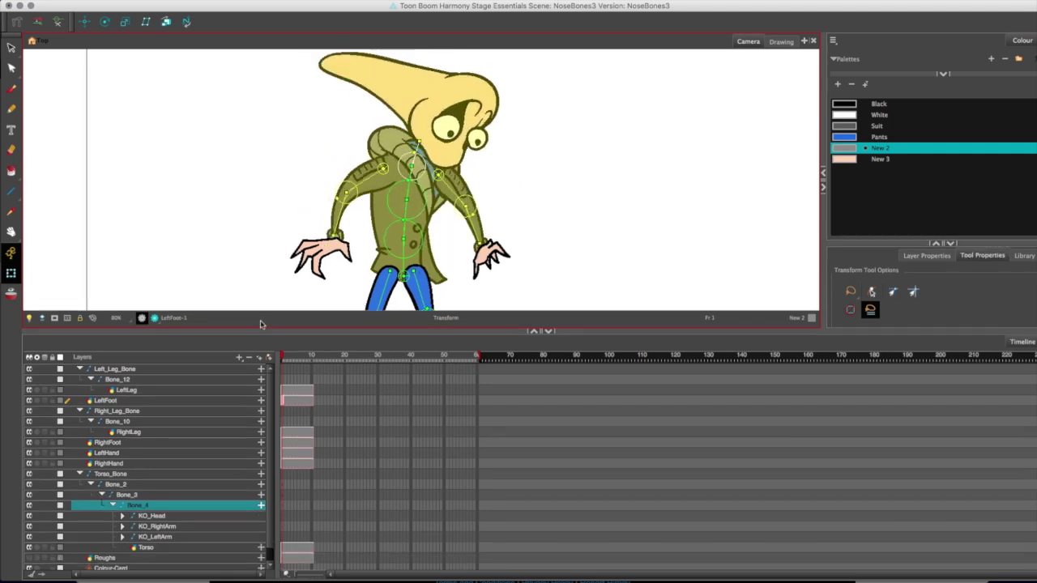
- Move KO_RightArm and KO_LeftArm out of Bone_4 and nest them directly under Bone_3
left_click(168, 528)
left_click(156, 538, "shift")
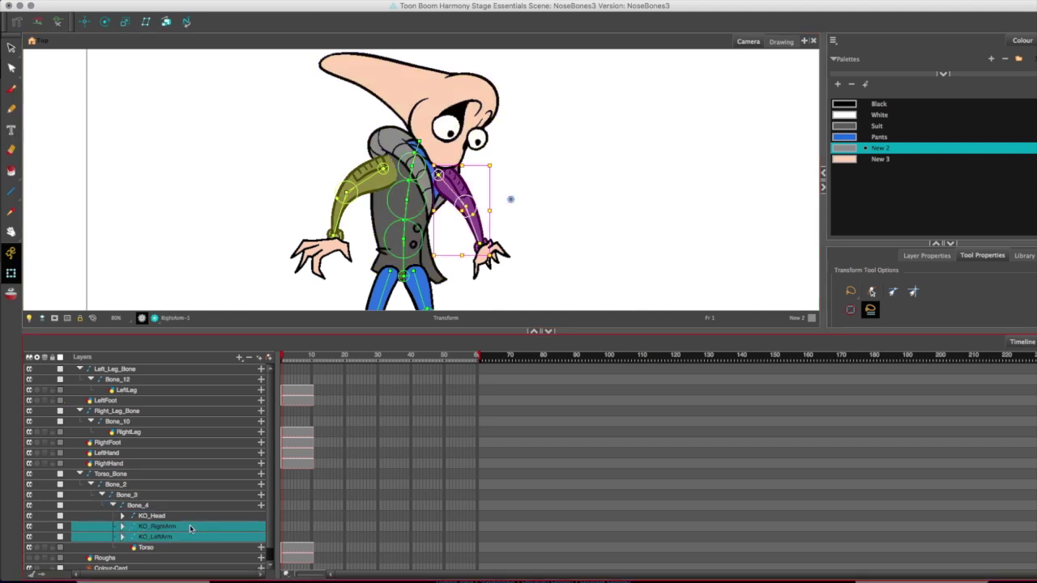
left_click_drag(149, 528, 132, 502)
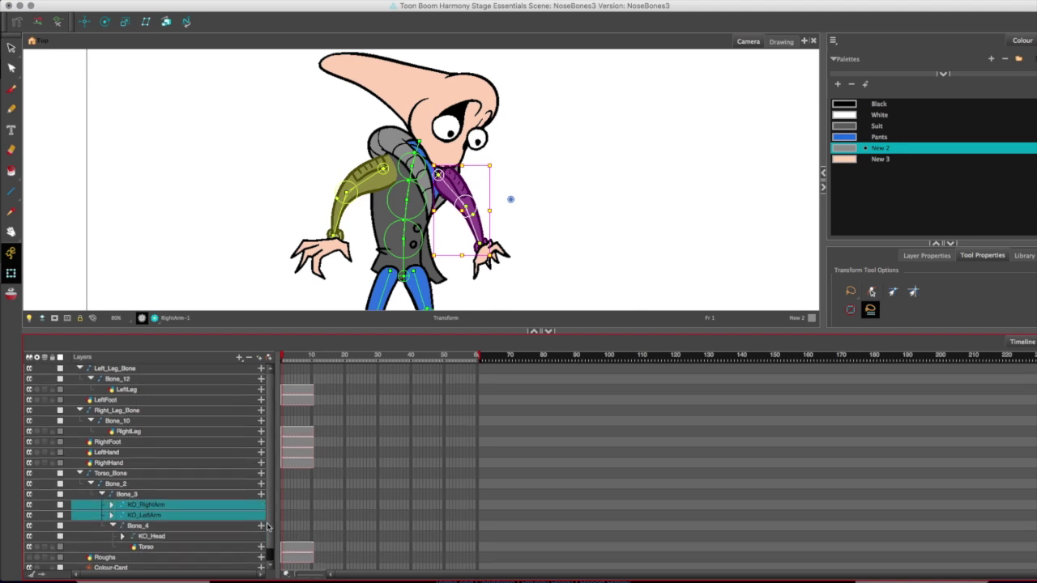
scroll(267, 526, "down", 1)
- Test which parts follow Bone_4 and Bone_3 by bending the upper torso, and undo the test pose
left_click(131, 514)
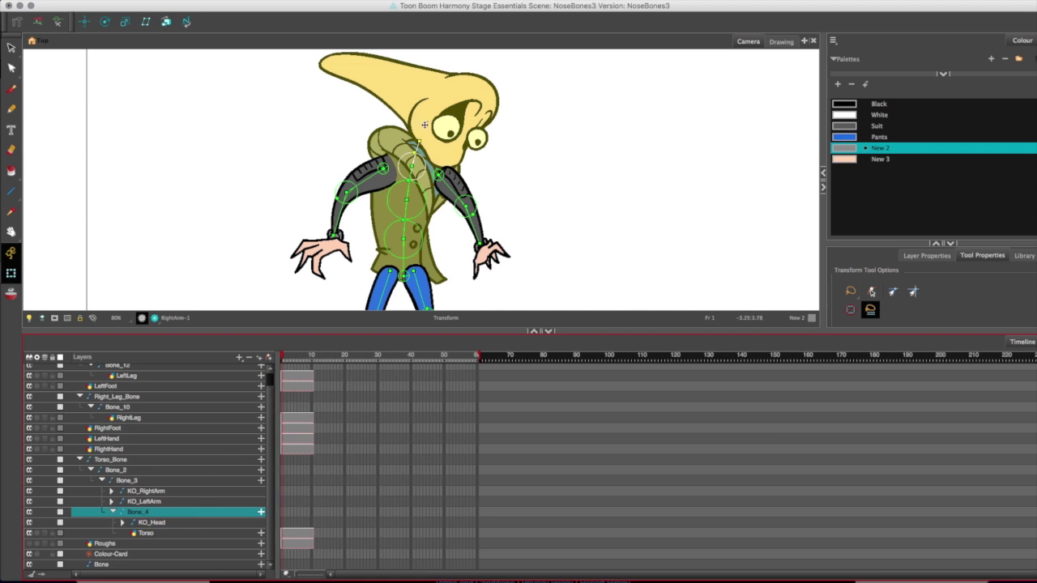
left_click(166, 500)
left_click(142, 482)
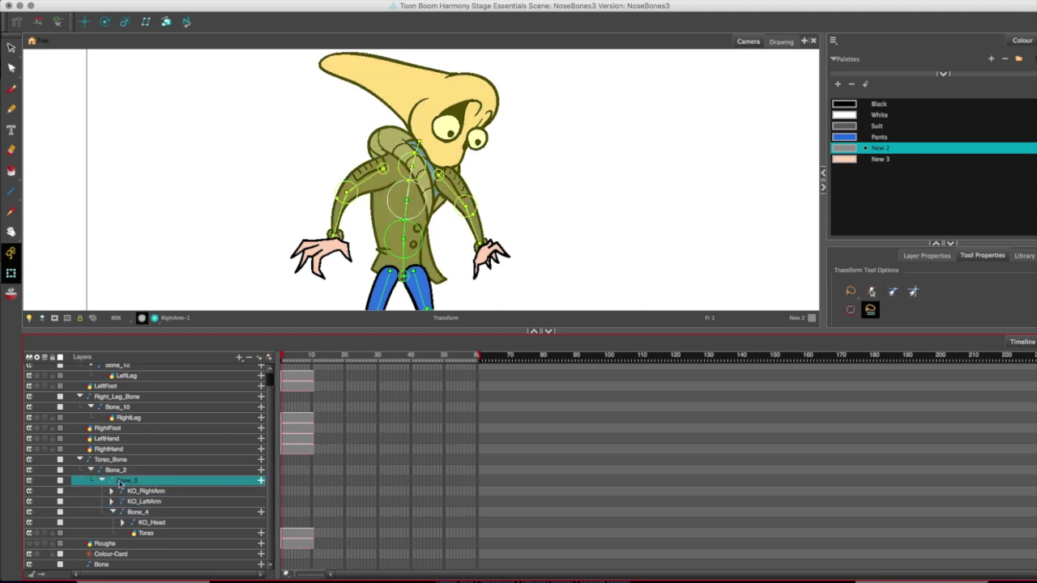
mouse_move(409, 186)
left_mouse_down()
mouse_move(415, 144)
mouse_move(423, 171)
left_mouse_up()
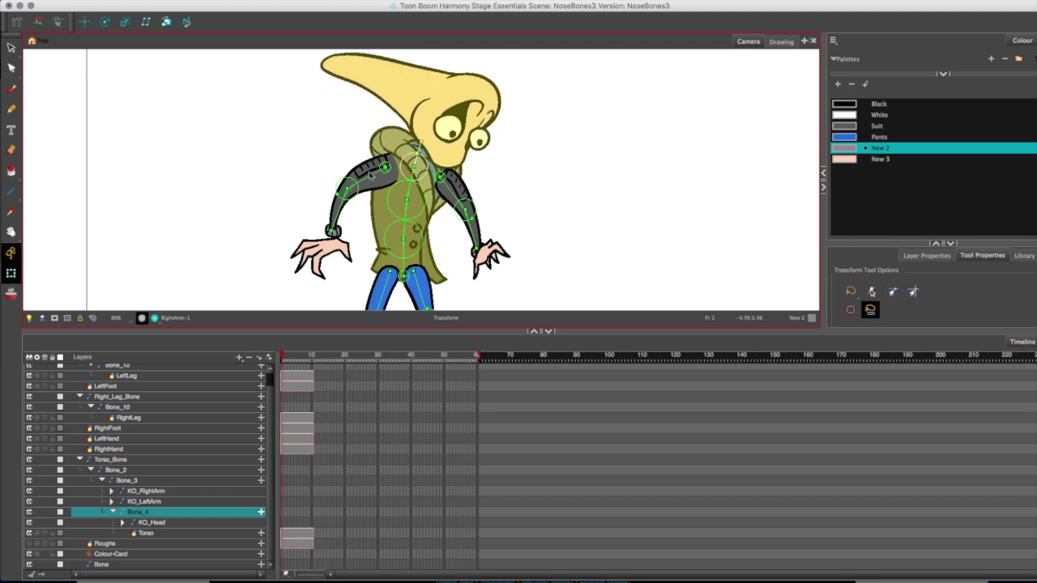
key("super+z")
key("super+z")
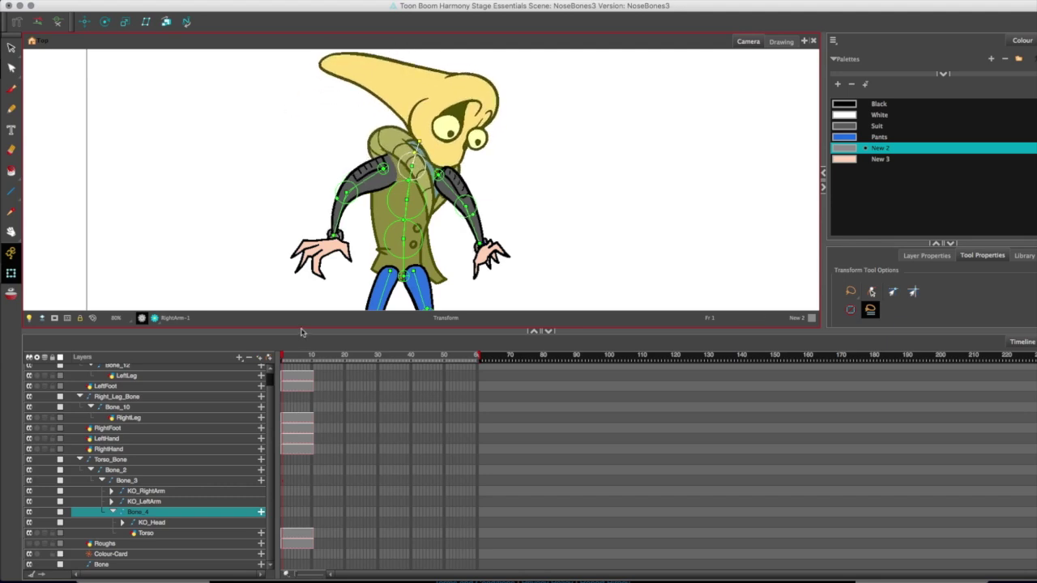
- Expand both arm hierarchies and nest RightHand under RightArm and LeftHand under LeftArm
left_click_drag(298, 328, 308, 290)
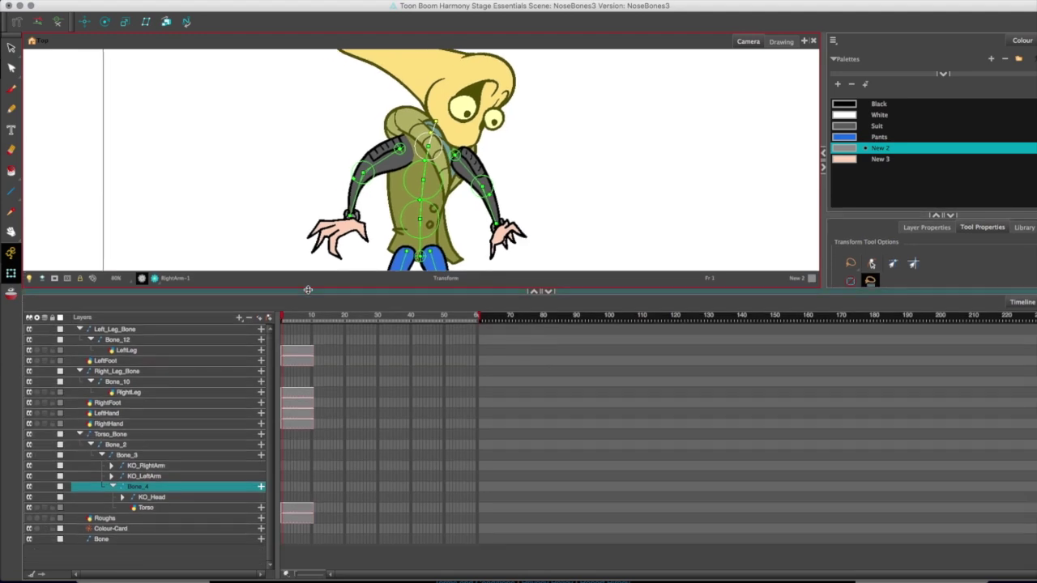
left_click(111, 466)
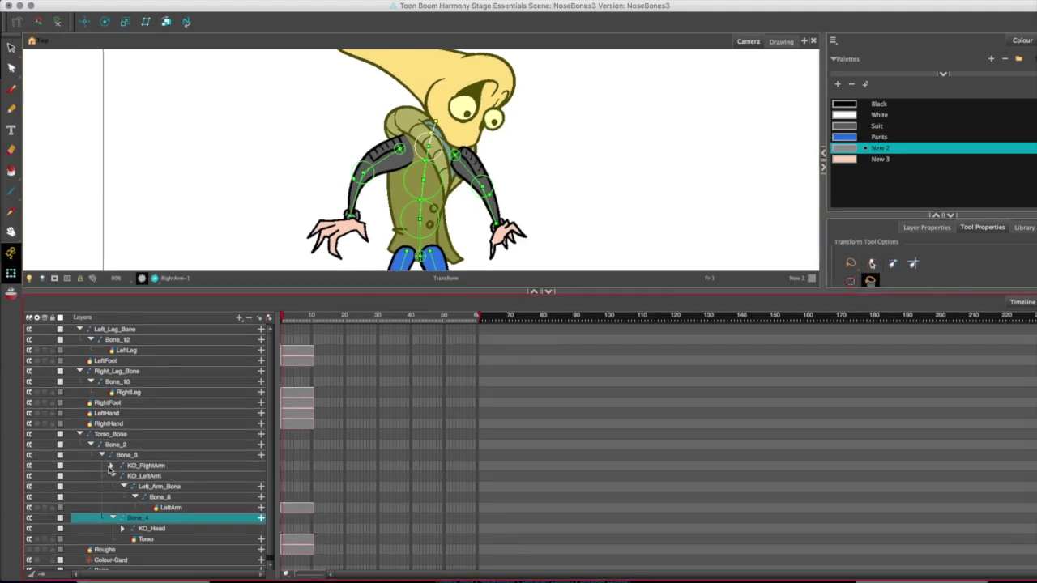
left_click(111, 507)
scroll(255, 519, "down", 4)
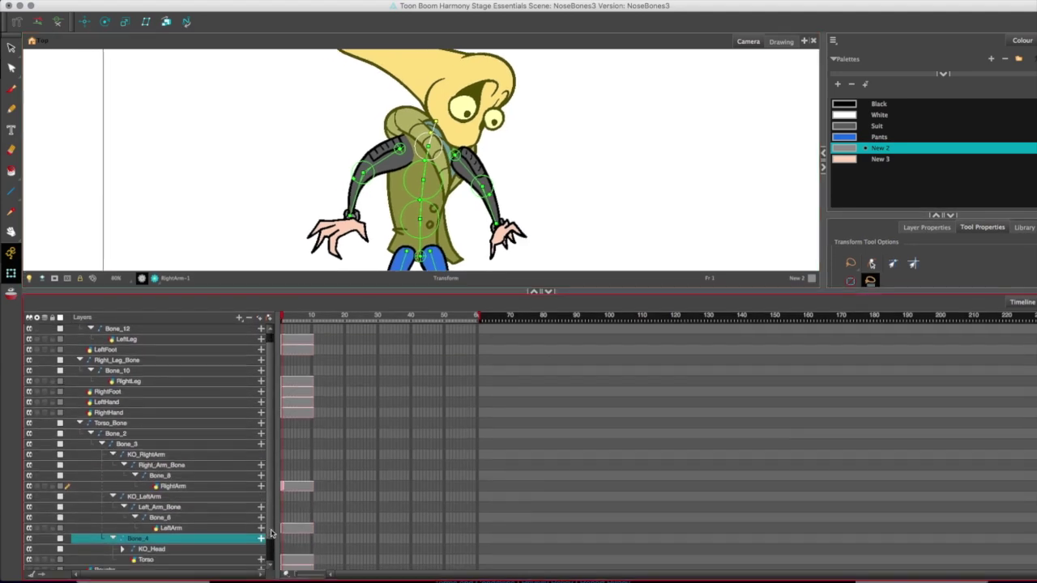
left_click_drag(106, 386, 163, 468)
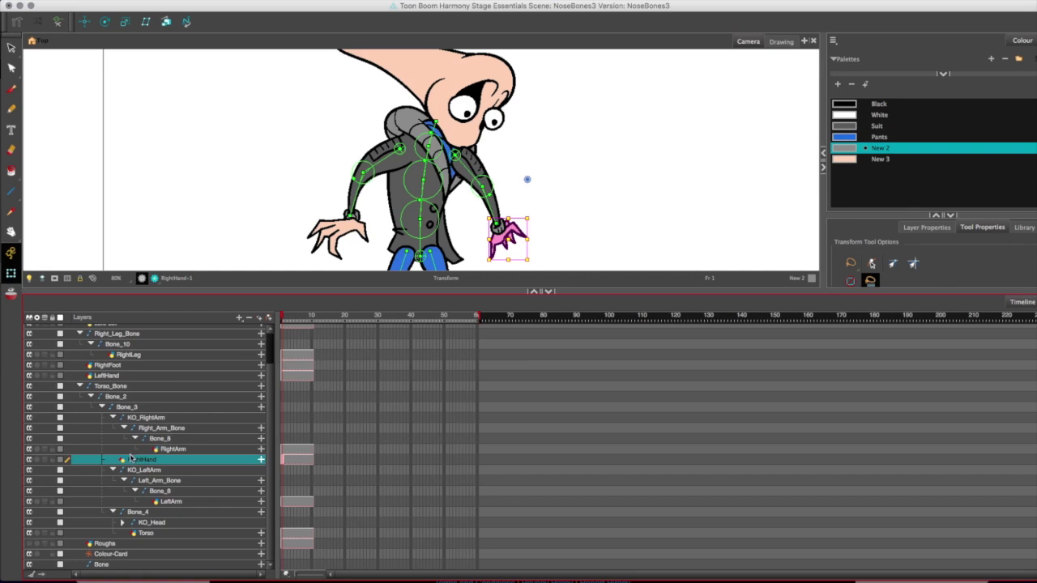
left_click_drag(134, 463, 171, 451)
left_click_drag(106, 375, 169, 502)
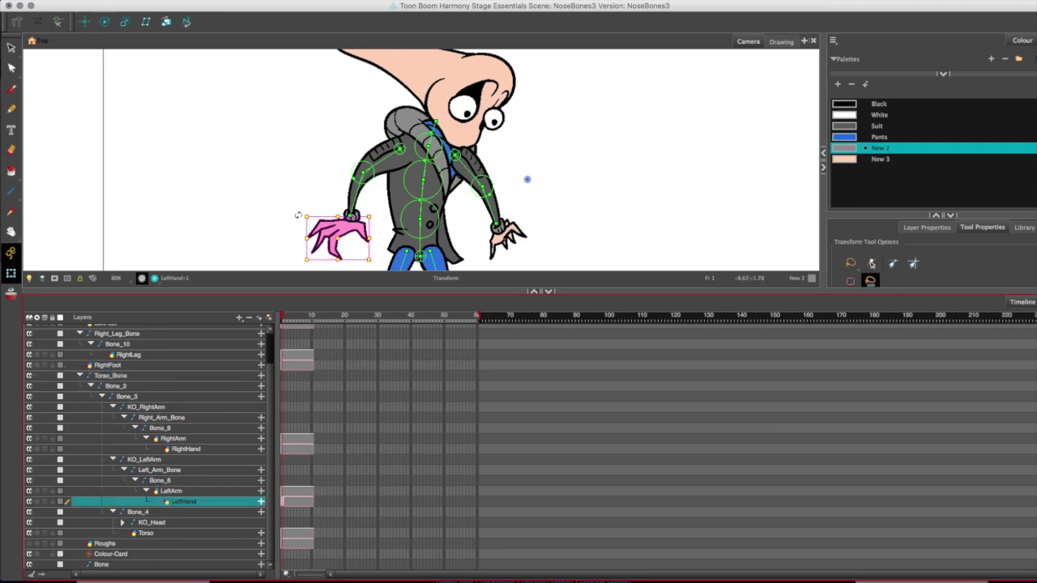
- Try to rotate the LeftHand drawing and undo the rotation
left_click_drag(298, 215, 298, 126)
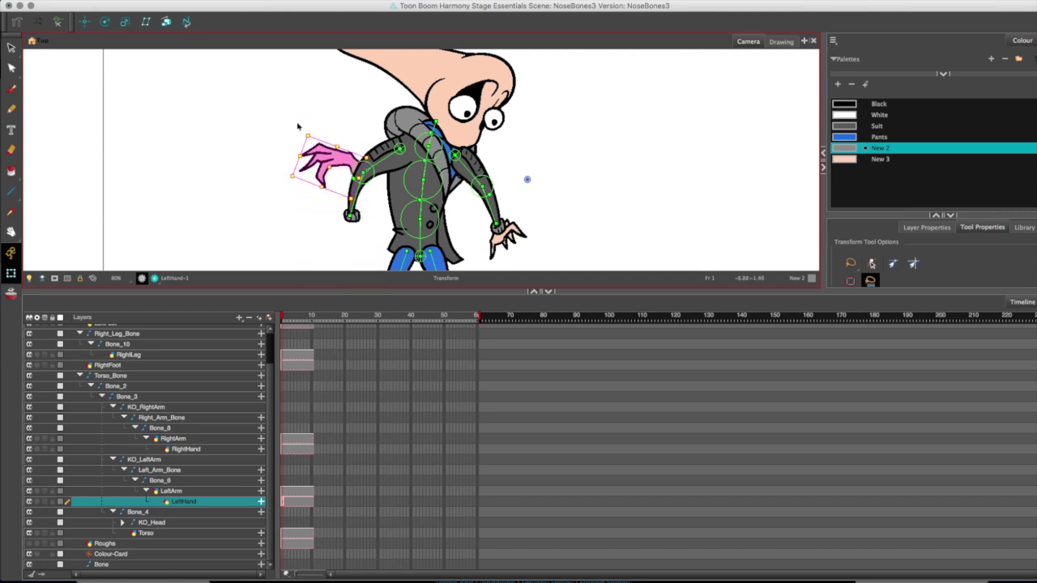
key("ctrl+z")
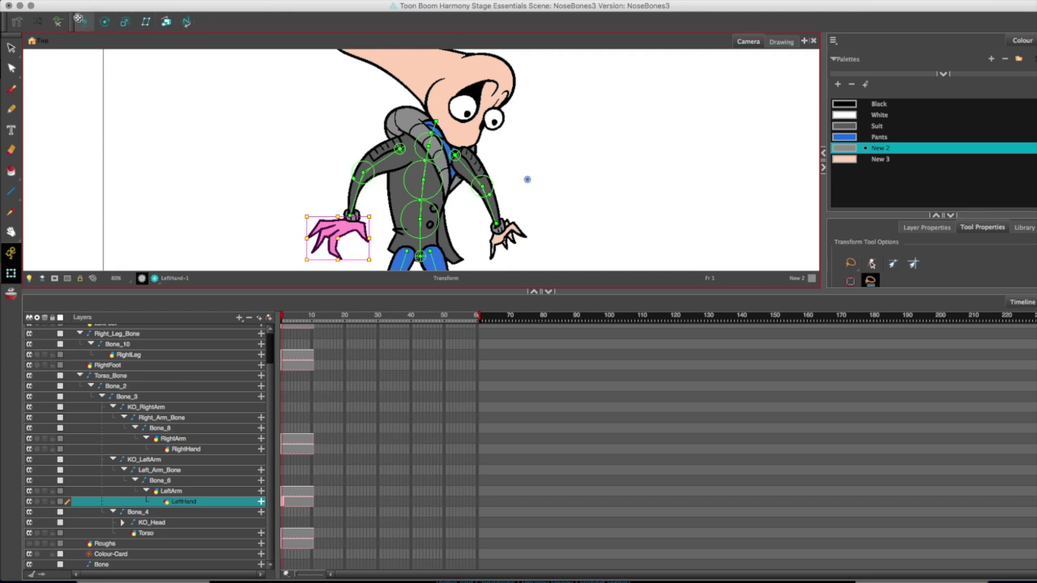
- Move the rotation pivots of the LeftHand and RightHand drawings onto their wrists
left_click(106, 21)
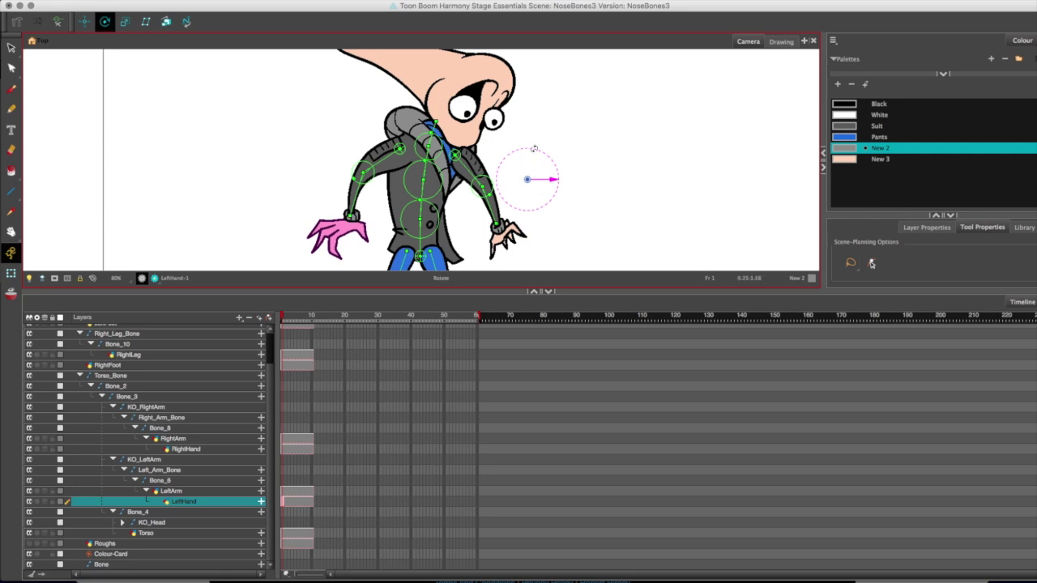
left_click_drag(528, 179, 354, 220)
left_click_drag(248, 171, 299, 138)
left_click(187, 449)
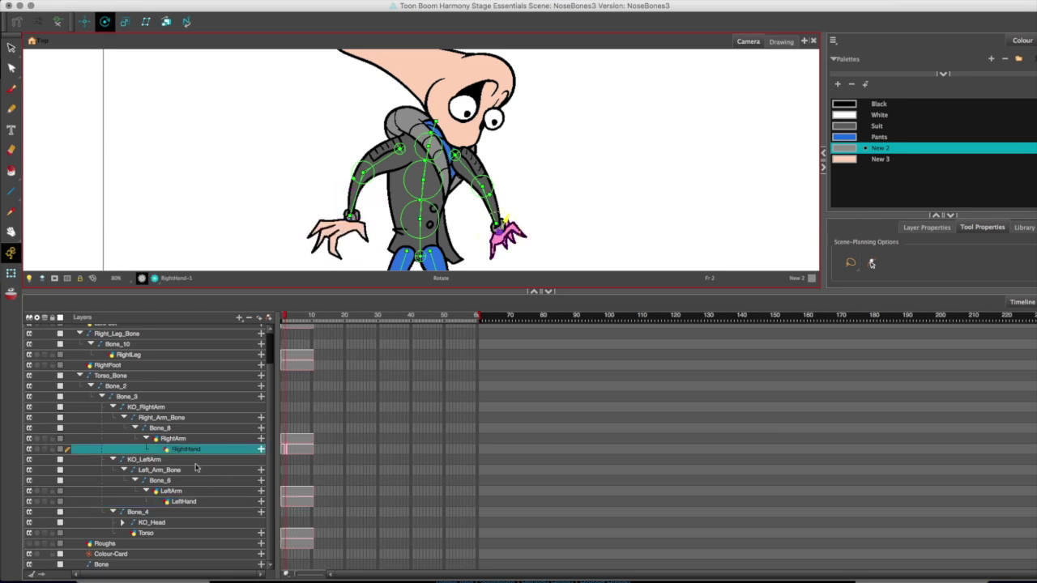
- Test the wrist pivots by bending the torso, raising the left arm and rotating LeftHand, and undo the test pose
left_click(11, 274)
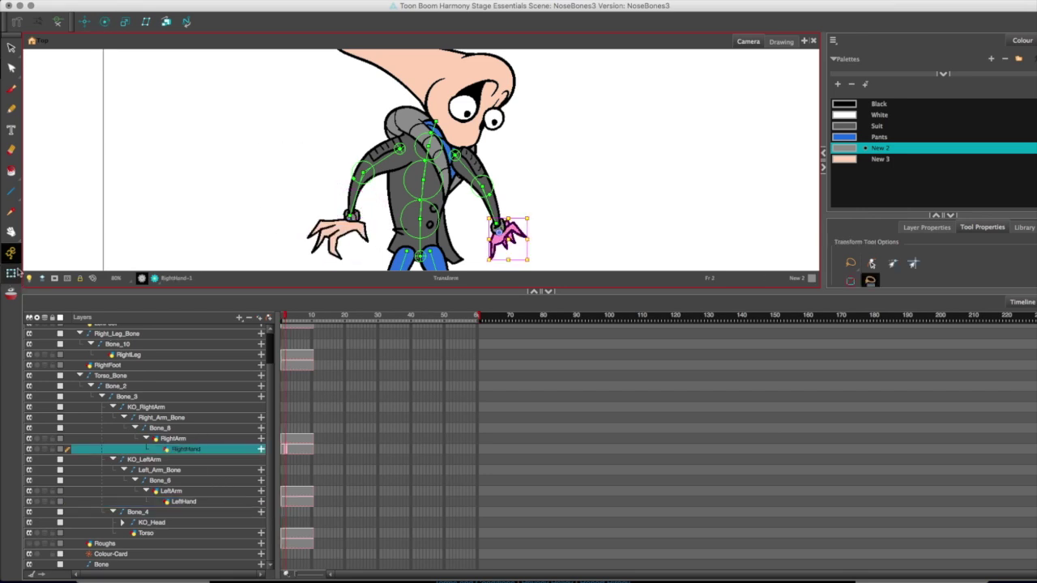
left_click_drag(421, 195, 468, 154)
left_click_drag(371, 158, 376, 99)
left_click(333, 87)
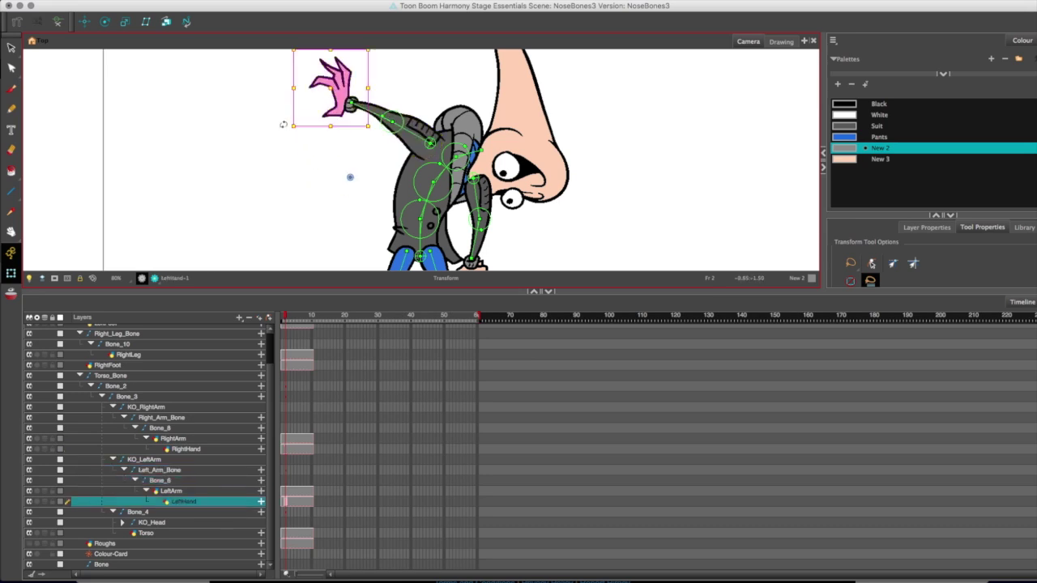
left_click_drag(285, 131, 337, 175)
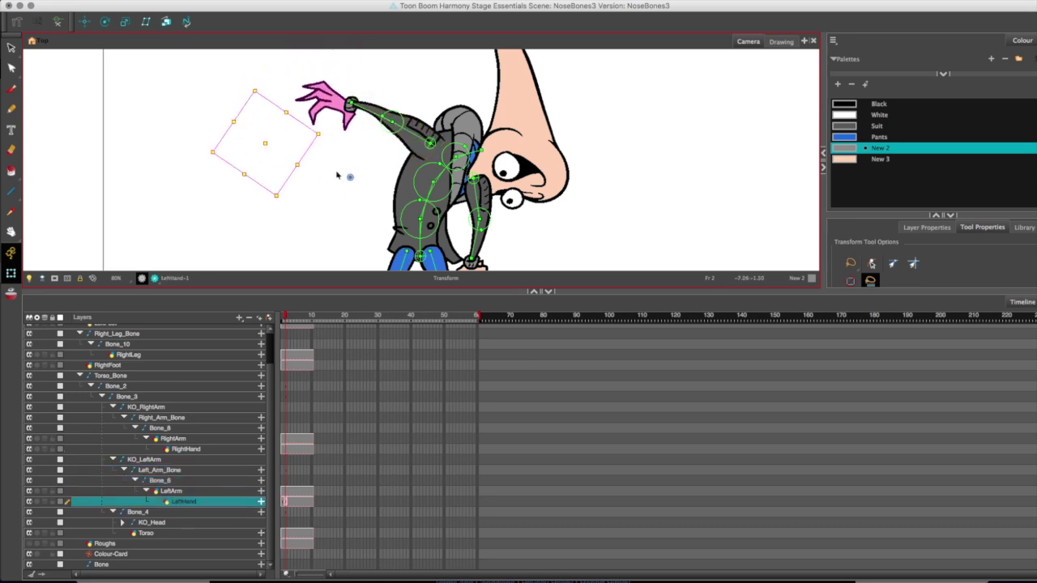
key("2")
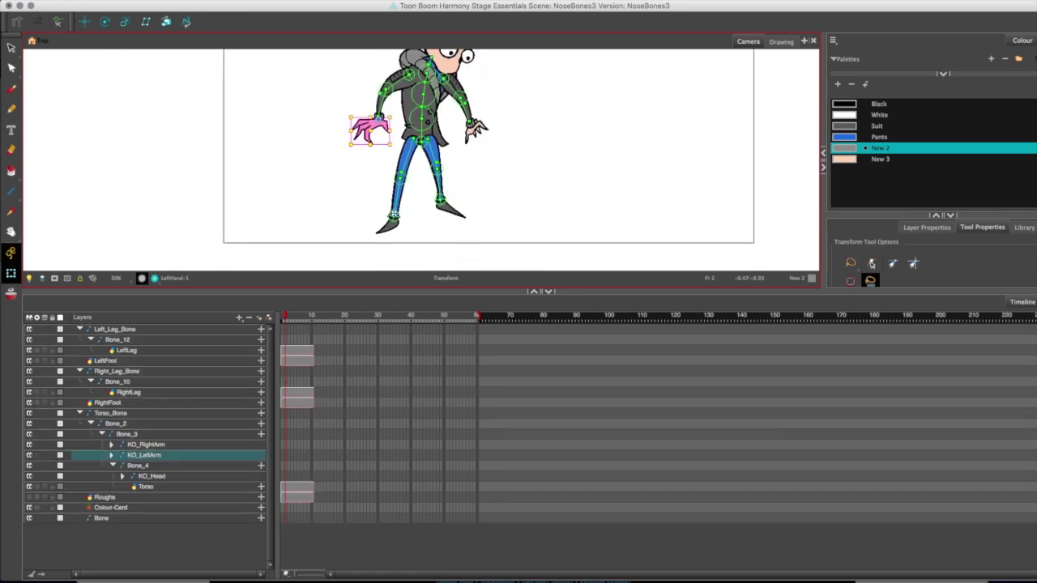
- Move the rotation pivots of the LeftFoot and RightFoot drawings onto their ankles
left_click(387, 224)
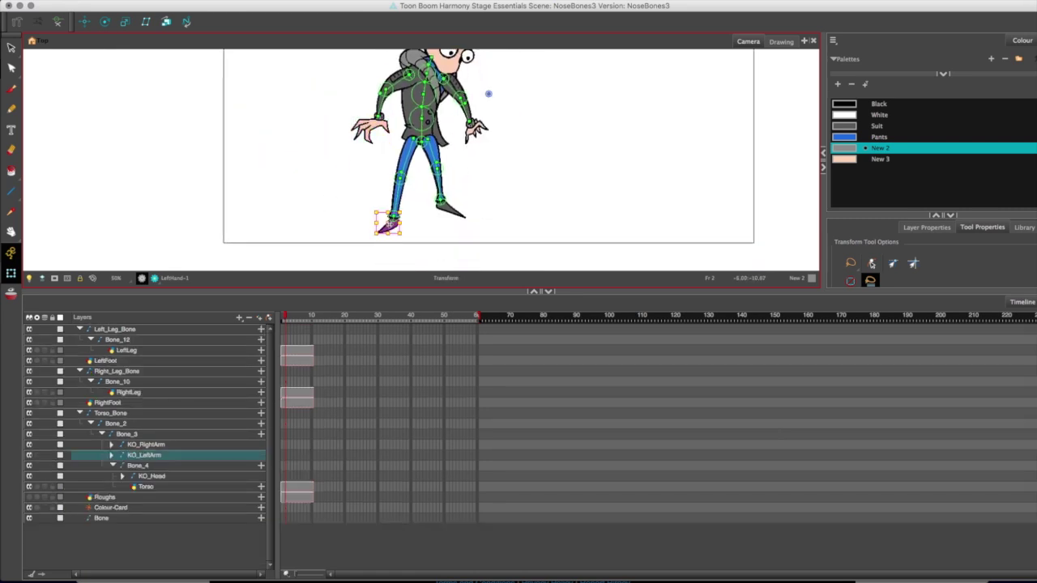
left_click(104, 22)
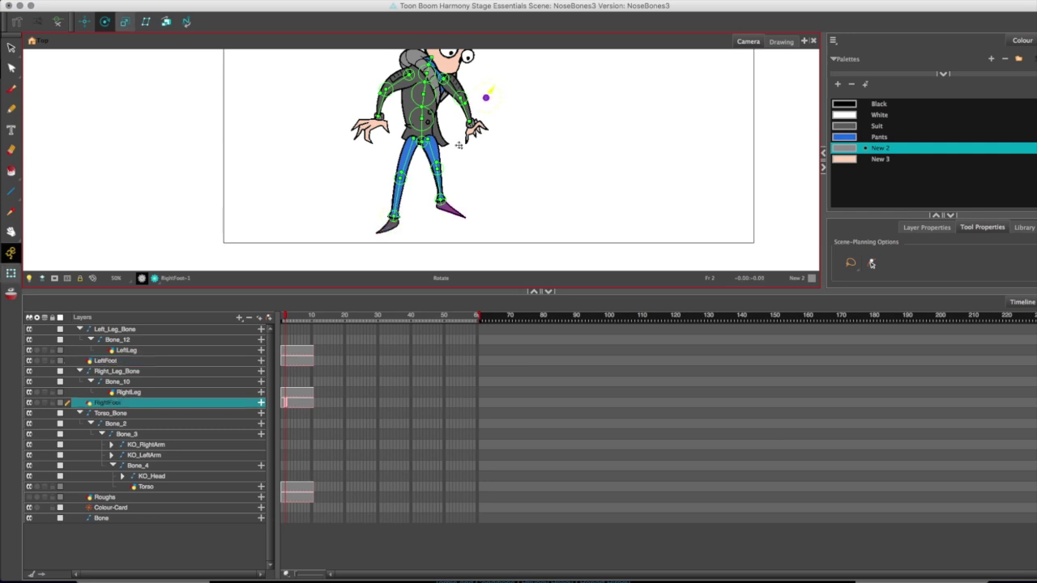
left_click(11, 273)
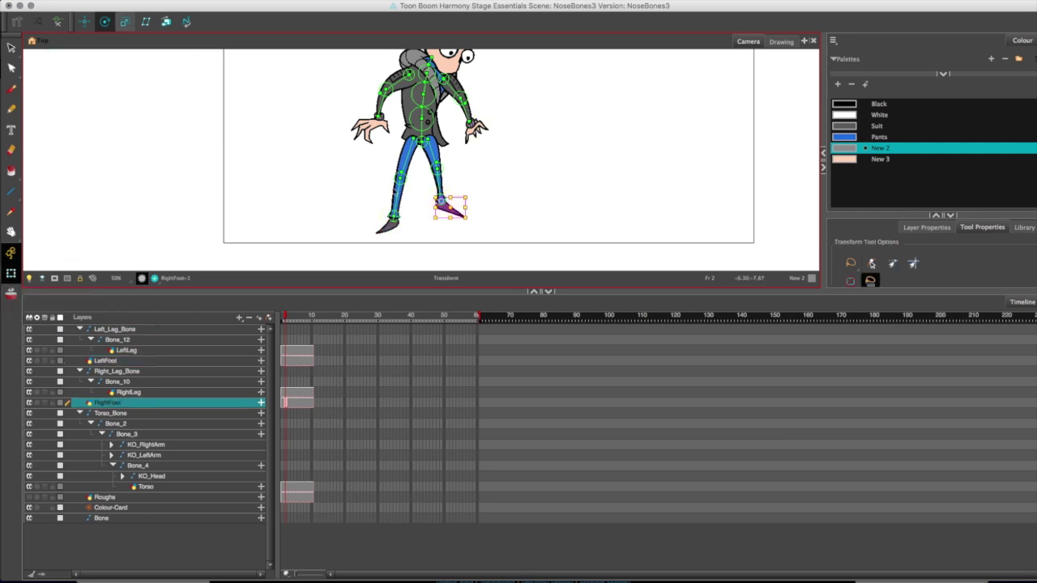
left_click_drag(396, 192, 393, 160)
left_click(370, 162)
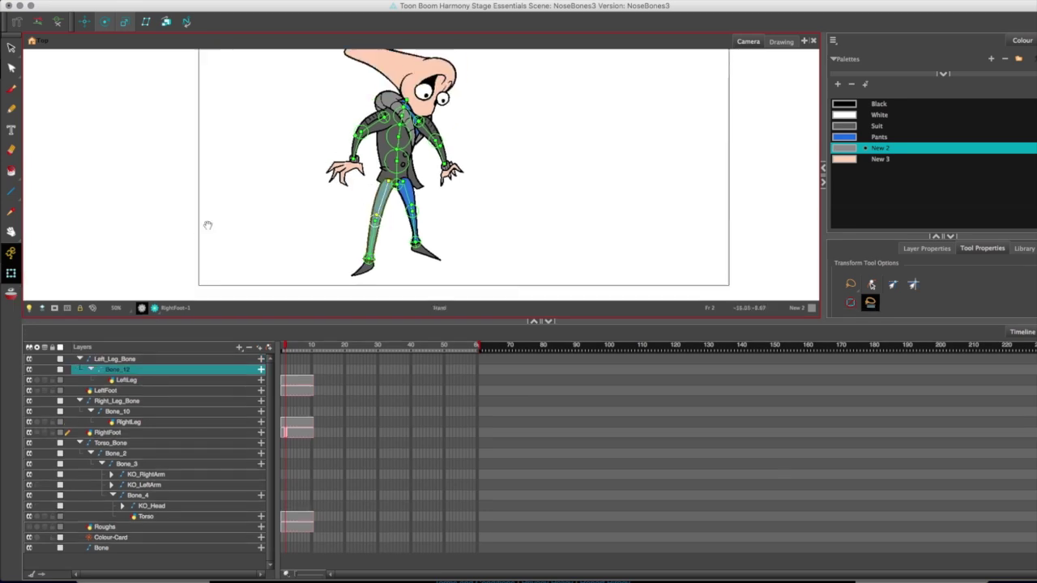
- Show the layer properties and nudge LeftLeg back to a z position of 0.001 B, behind the torso
scroll(243, 186, "up", 2)
scroll(251, 197, "down", 2)
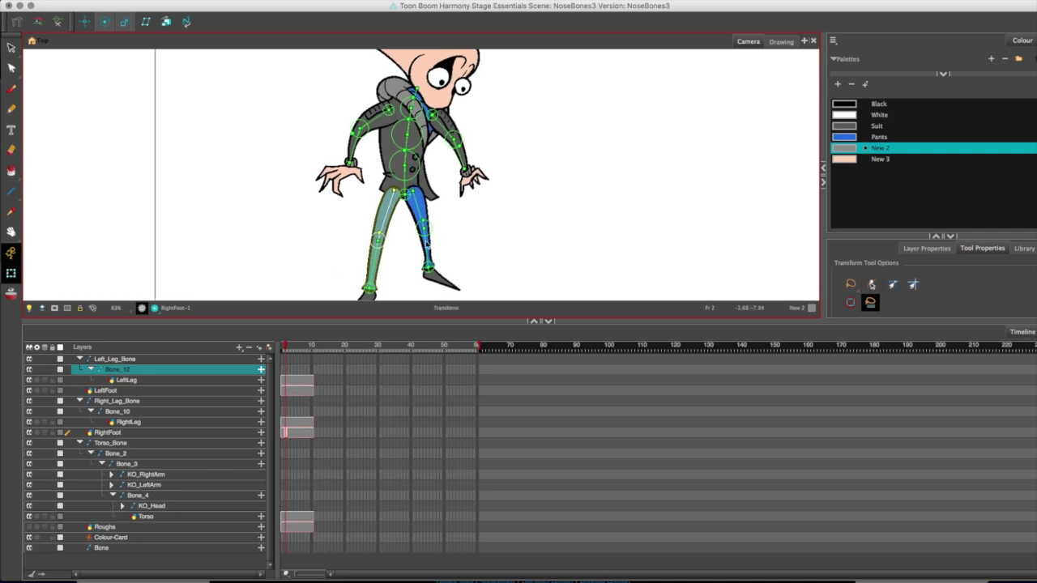
left_click(927, 248)
left_click_drag(883, 235, 879, 175)
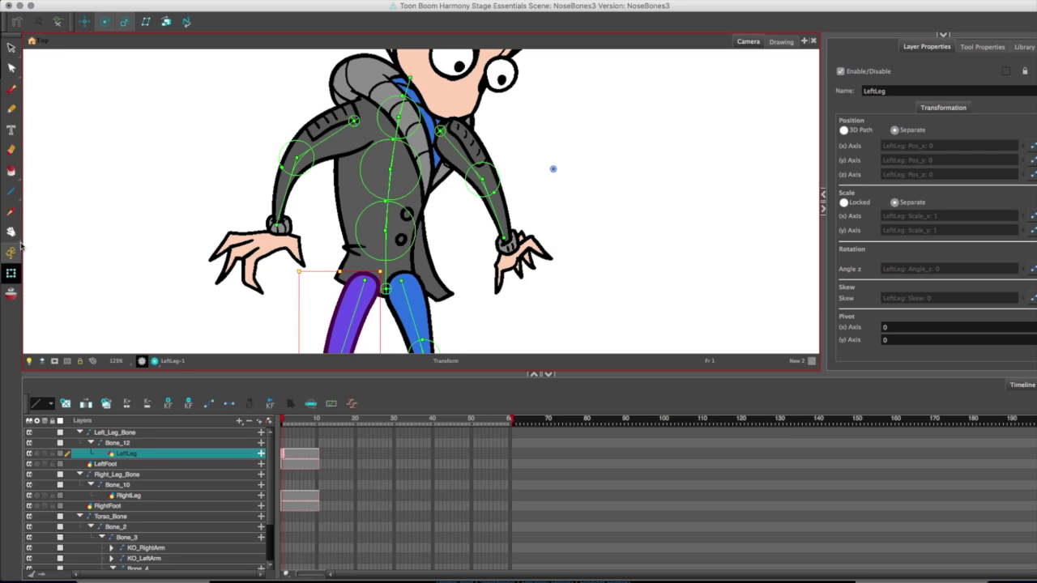
left_click(160, 464)
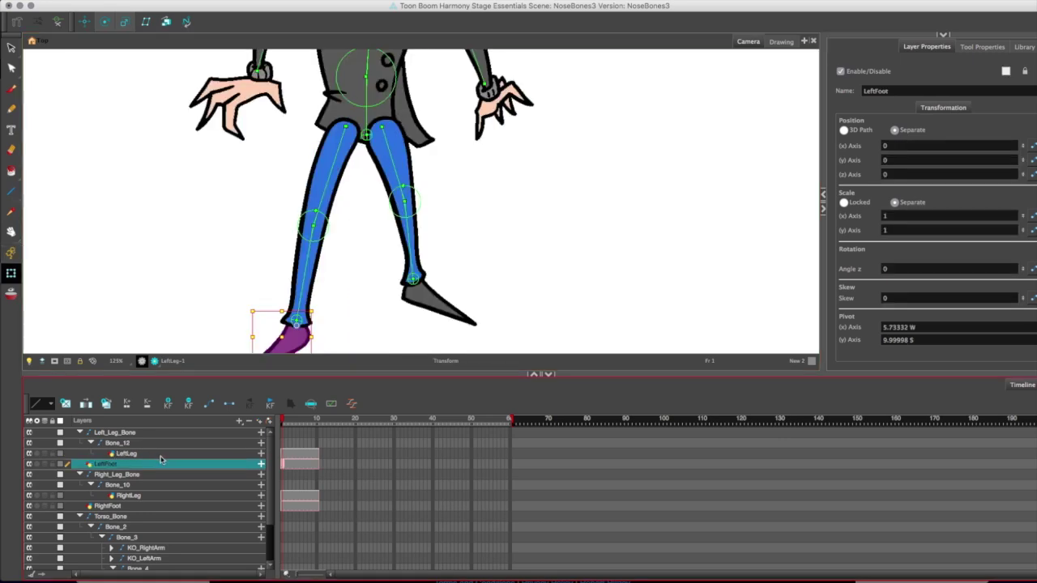
left_click(163, 455)
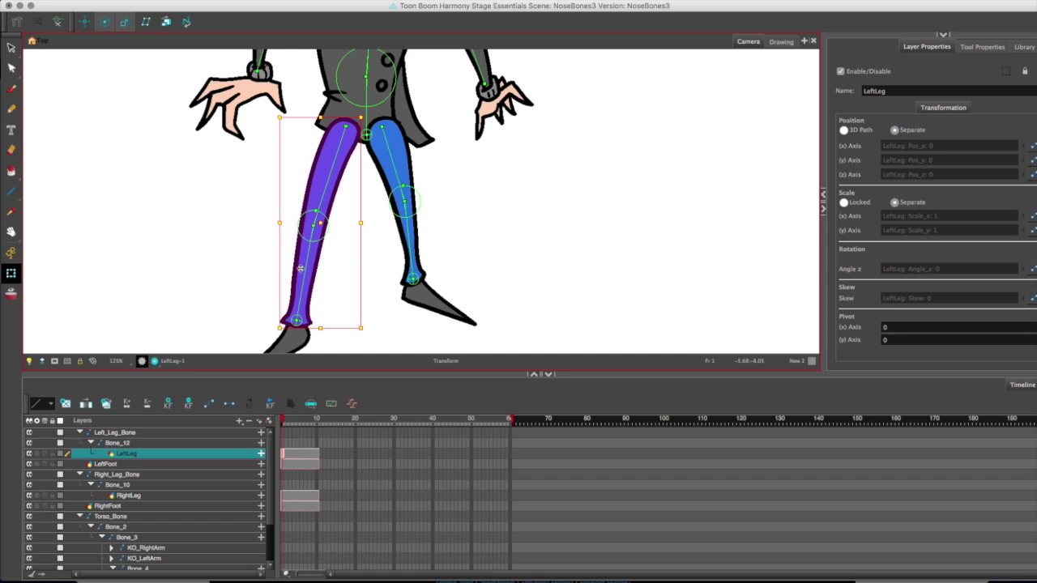
key("alt+Up")
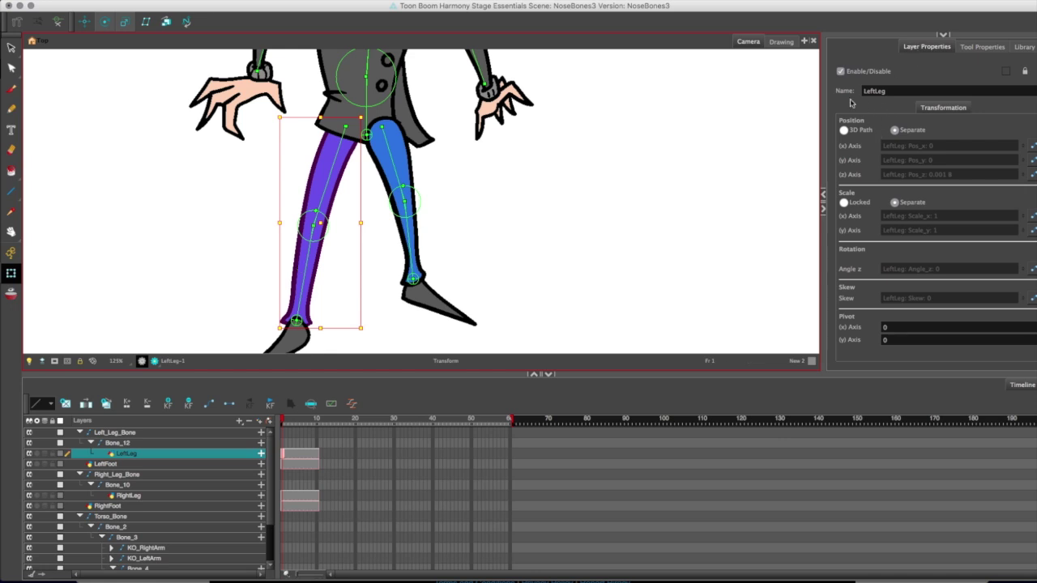
left_click(956, 162)
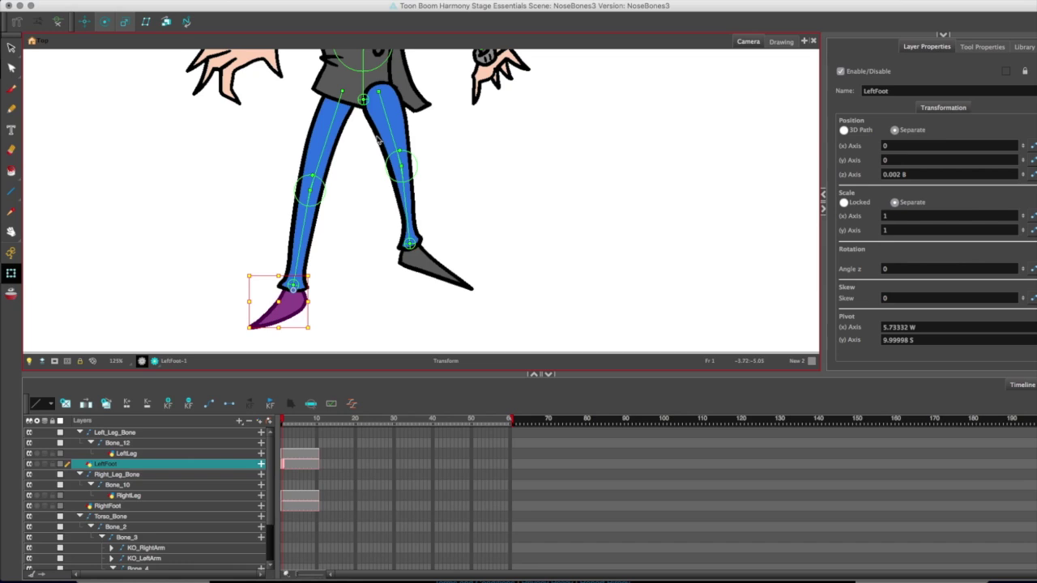
- Nudge RightLeg behind the torso and set RightArm behind it at a z position of 0.001 B
left_click(378, 107)
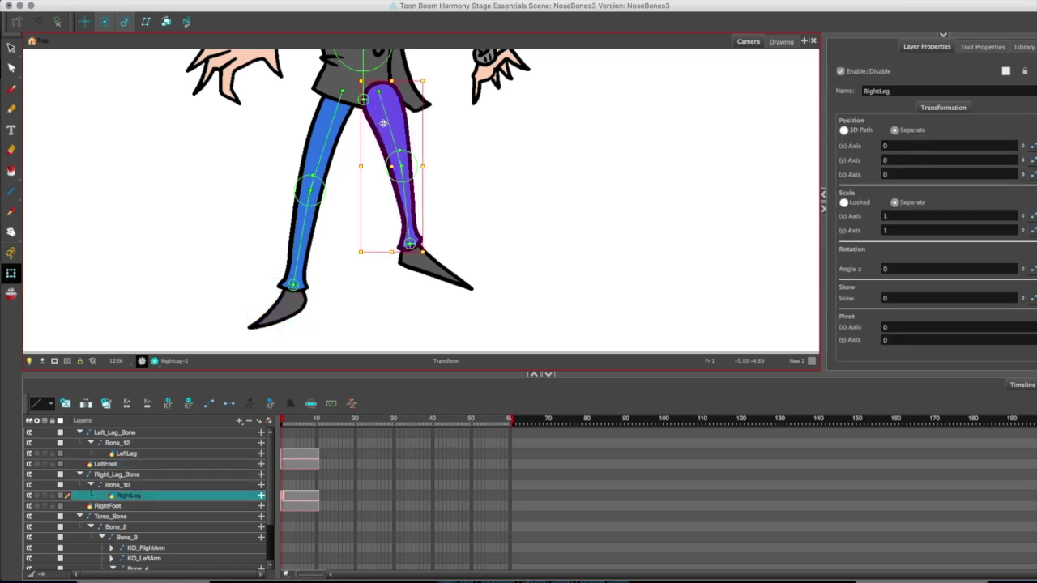
key("alt+Up")
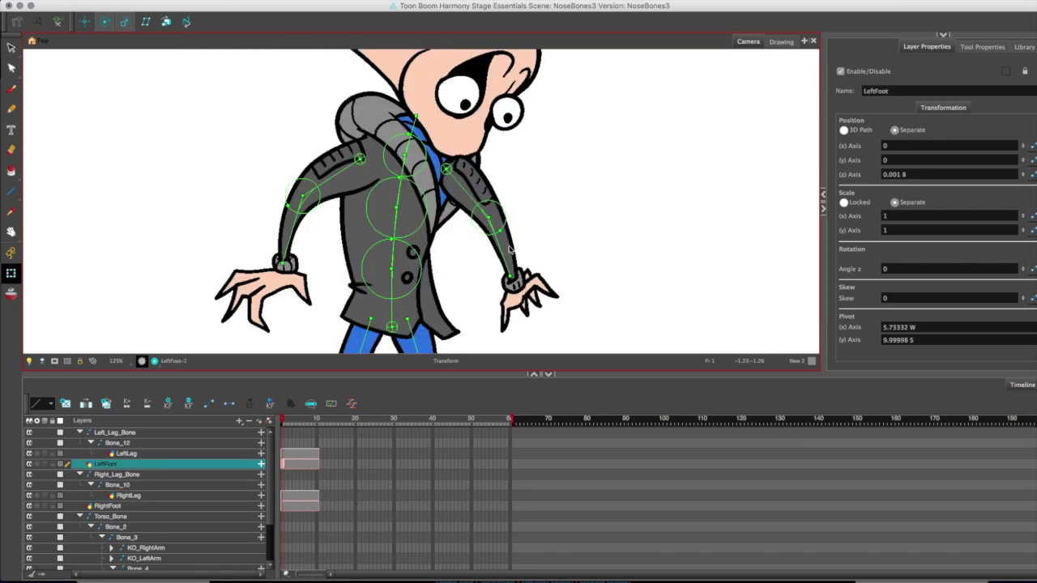
left_click(495, 216)
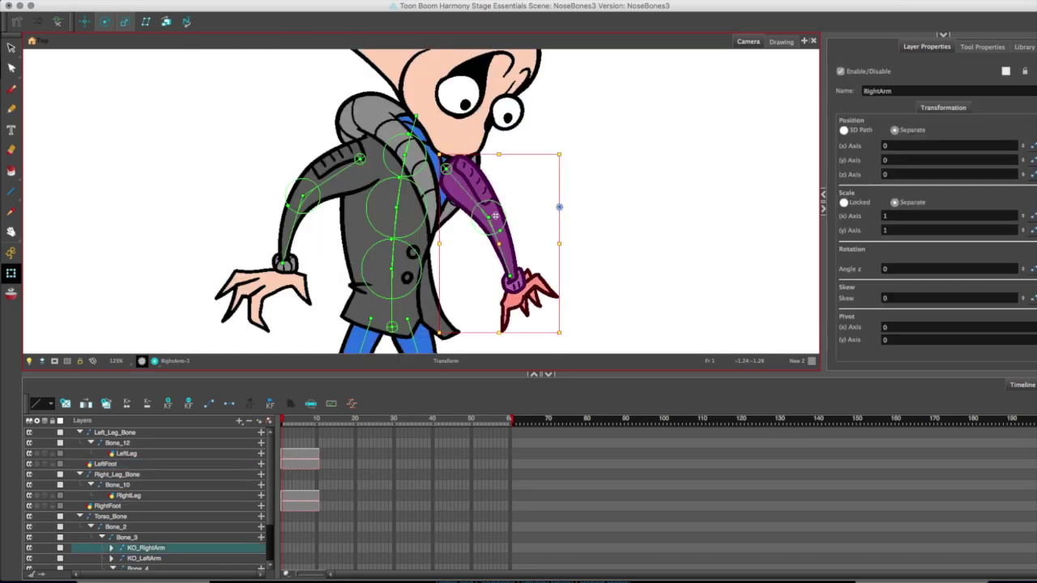
key("alt+Down")
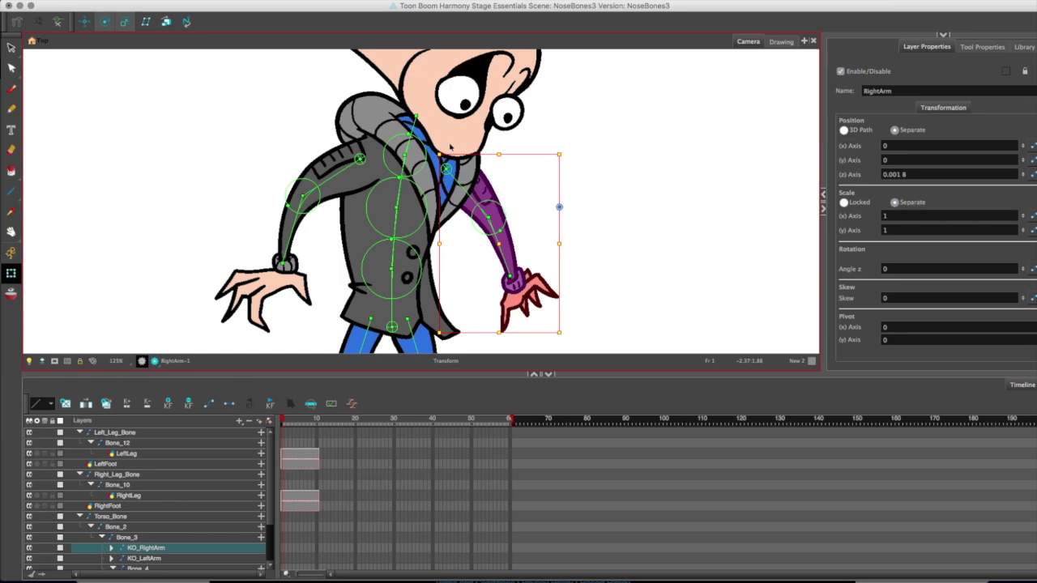
left_click_drag(489, 215, 572, 128)
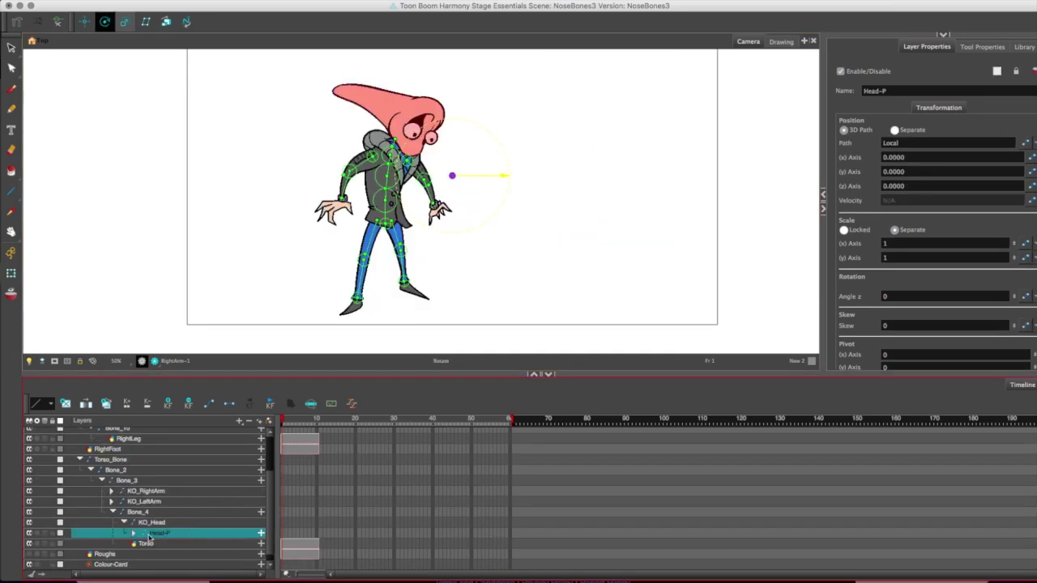
- Move the Head-P peg's pivot to the lower part of the head near the neck, and test it by rotating the head
left_click(184, 524)
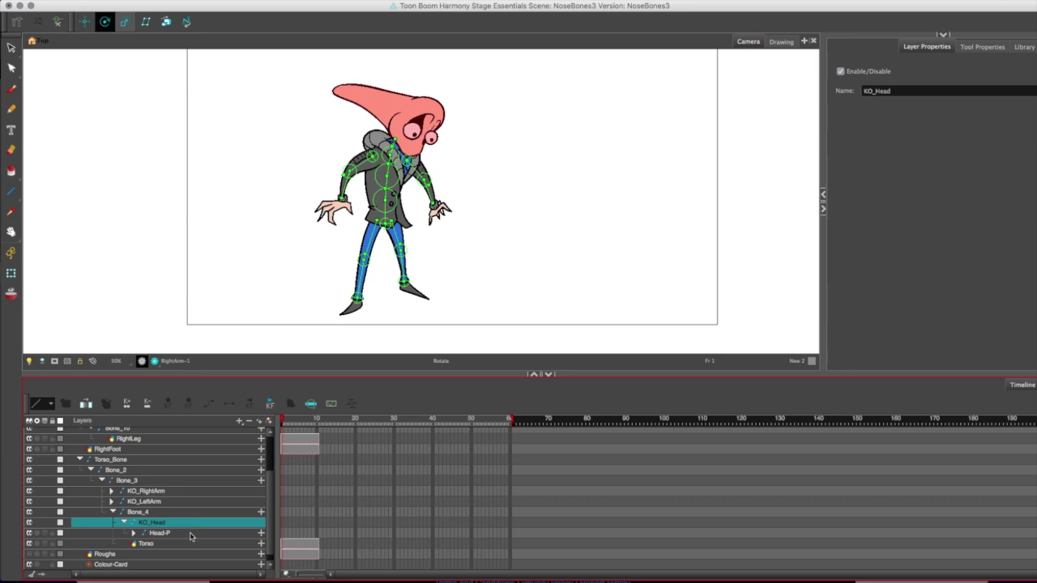
left_click(197, 536)
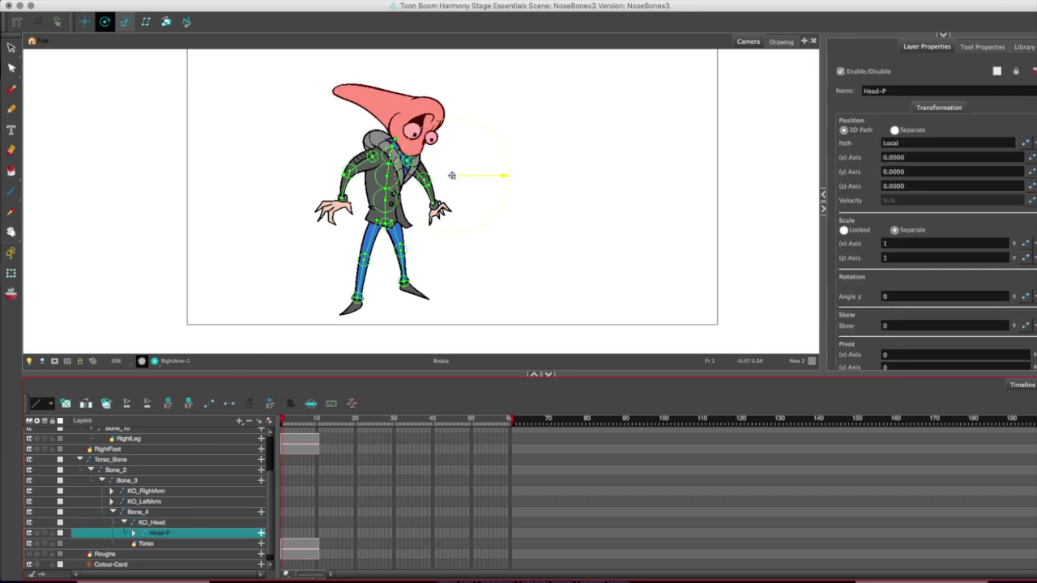
left_click_drag(454, 174, 404, 146)
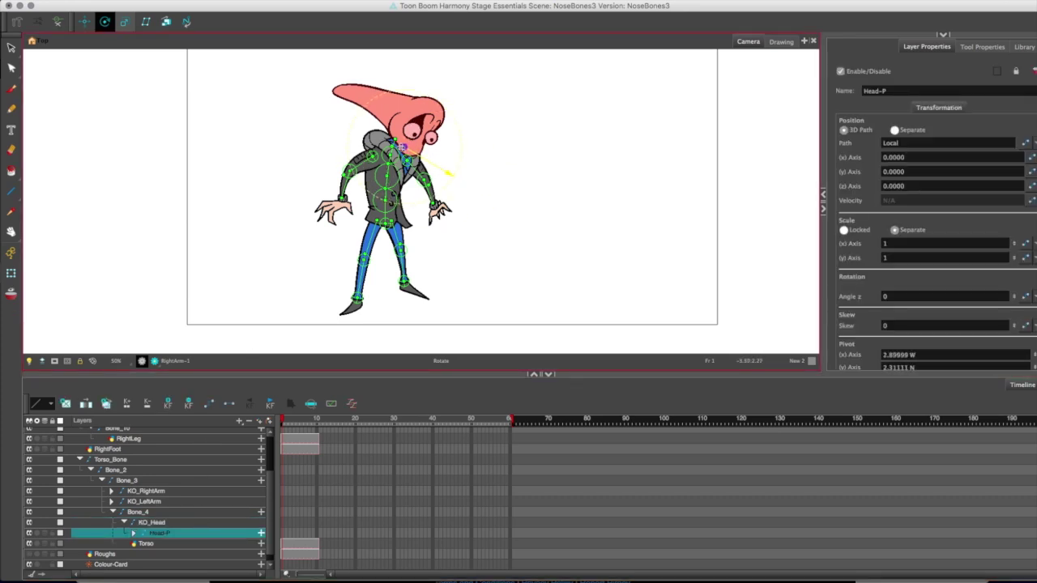
left_click_drag(293, 142, 315, 121)
key("super+z")
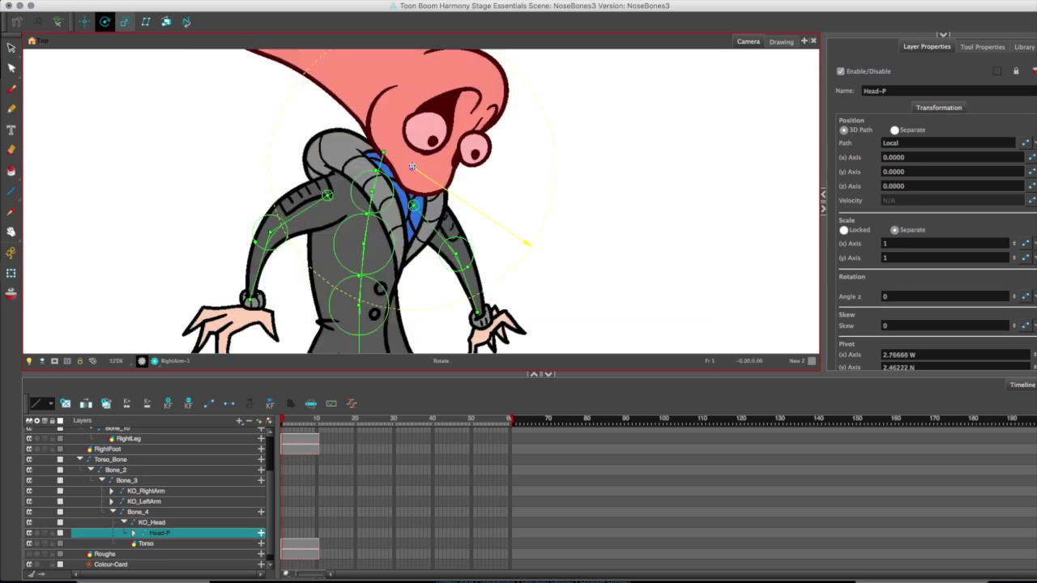
mouse_move(209, 182)
left_mouse_down()
mouse_move(208, 135)
mouse_move(208, 162)
left_mouse_up()
key("r")
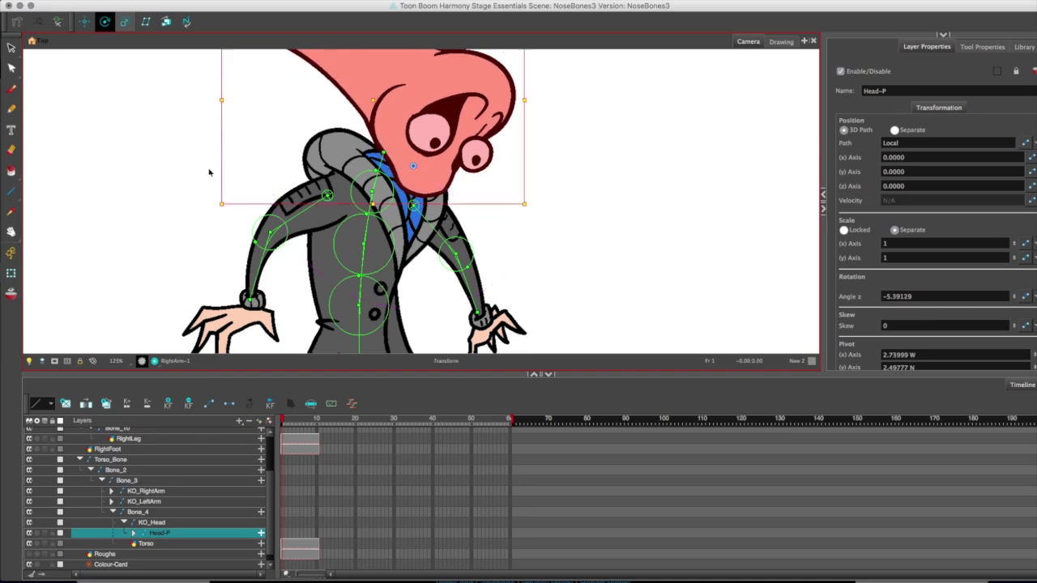
key("shift+t")
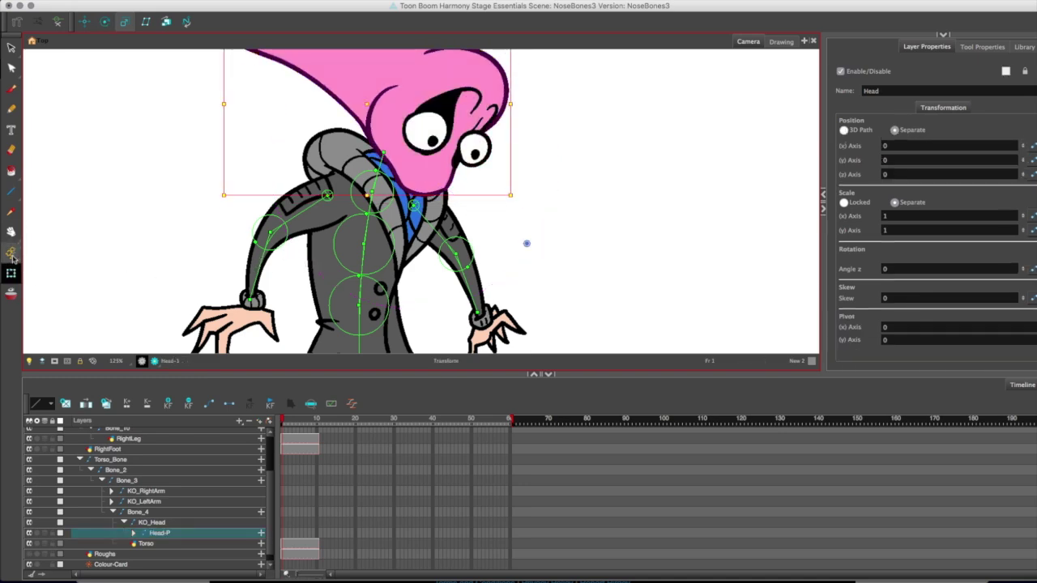
- Turn on Animate mode and collapse the layer hierarchies to their top-level entries
left_click(12, 254)
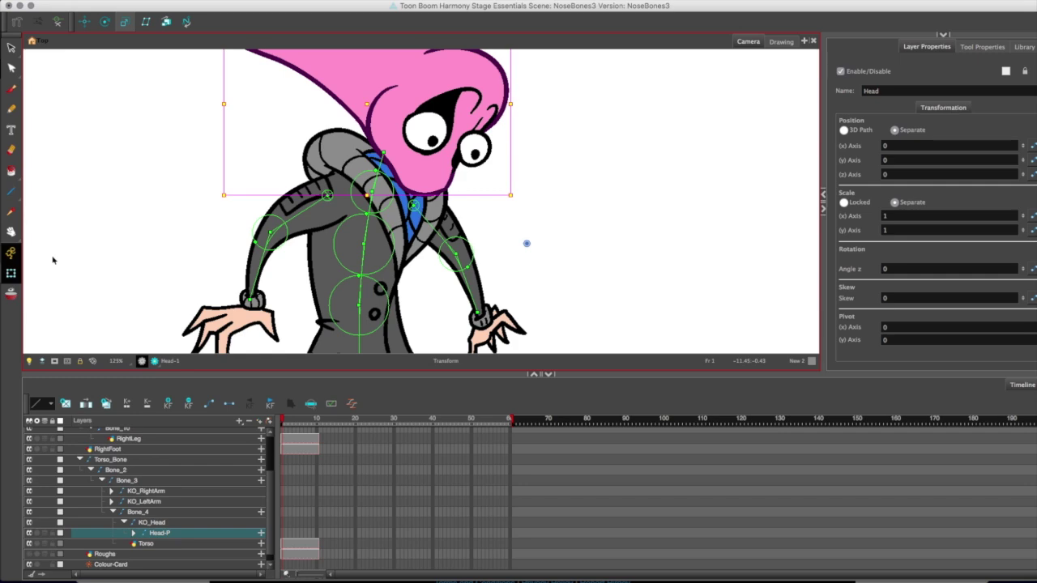
key("1")
key("1")
key("1")
key("1")
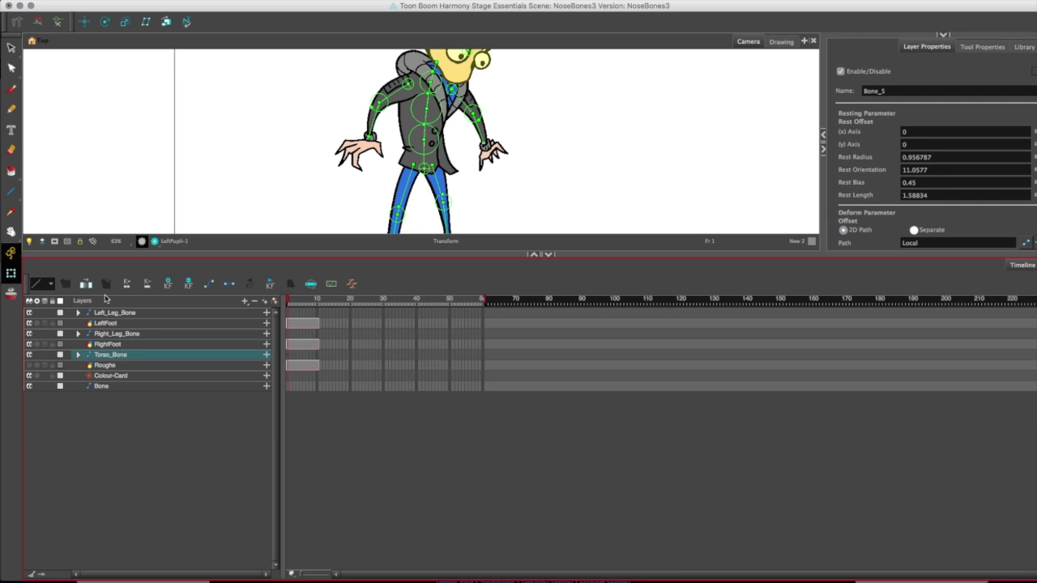
left_click_drag(438, 255, 423, 311)
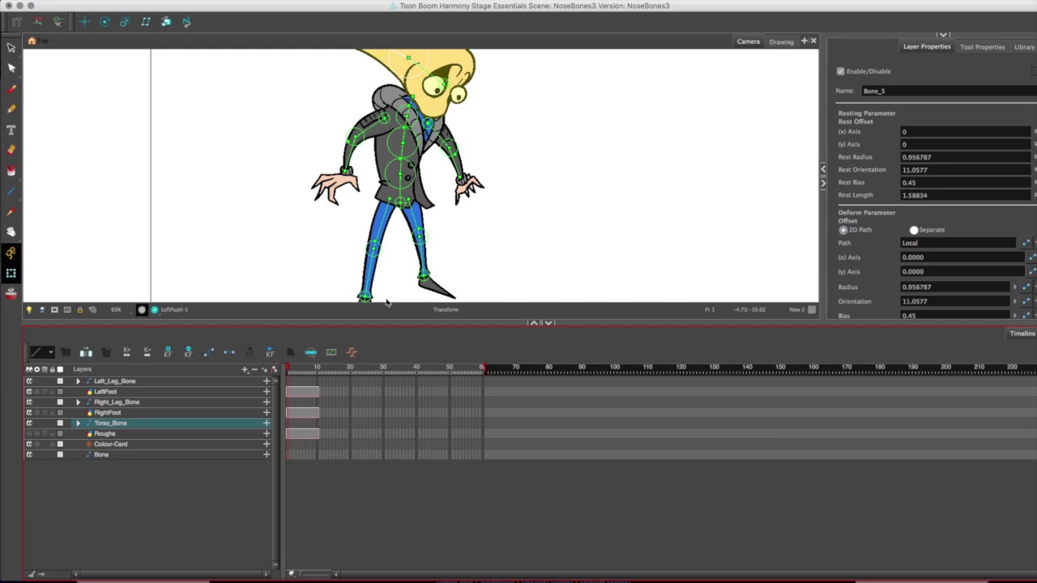
- Test which parts follow Torso_Bone by moving it sideways, and undo the move
left_click(84, 424)
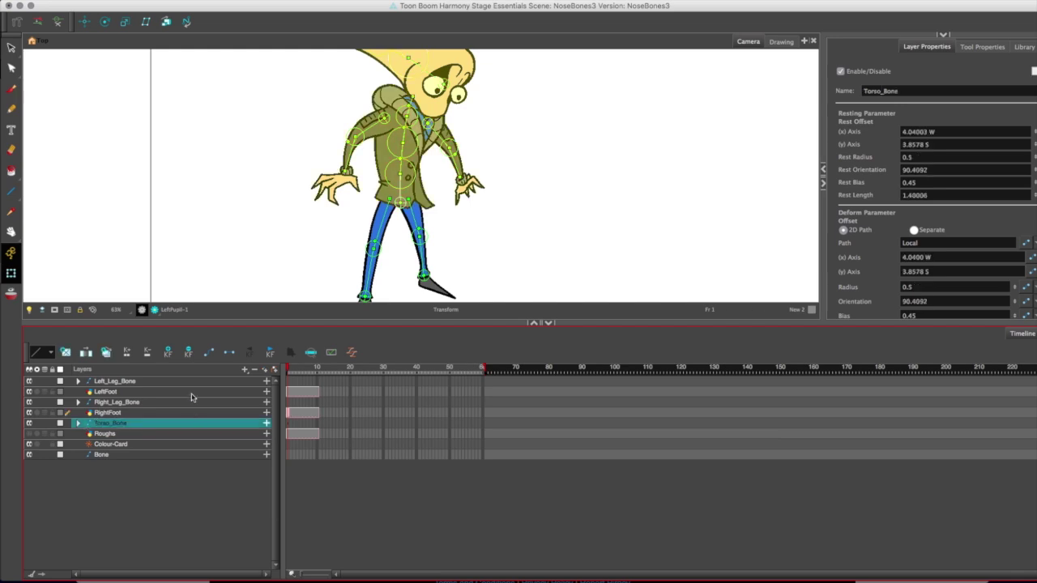
left_click_drag(396, 204, 289, 204)
key("ctrl+z")
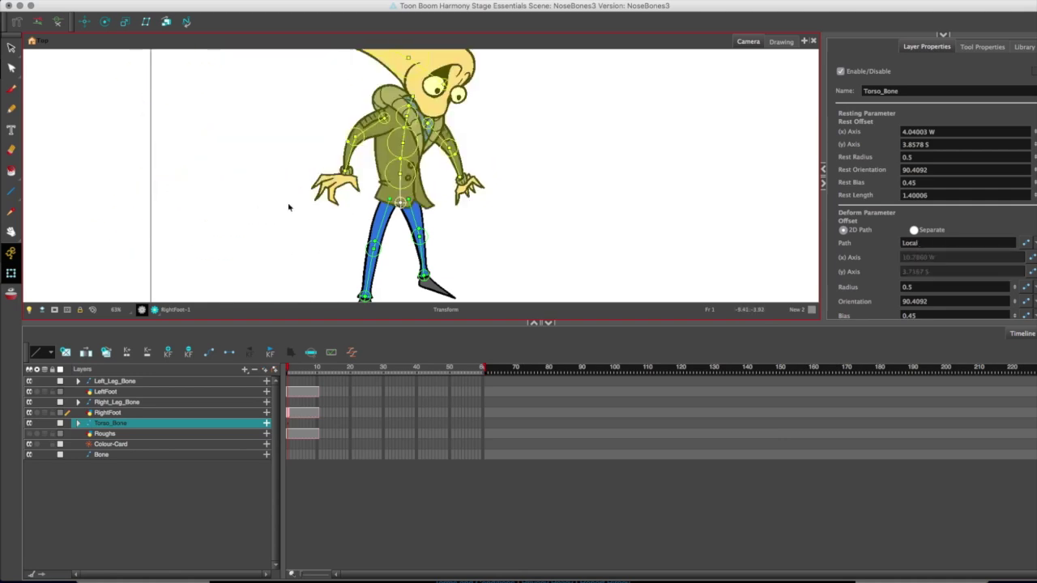
- Add a parent peg to the RightFoot layer and another to the LeftFoot layer
left_click(130, 412)
left_click(179, 402)
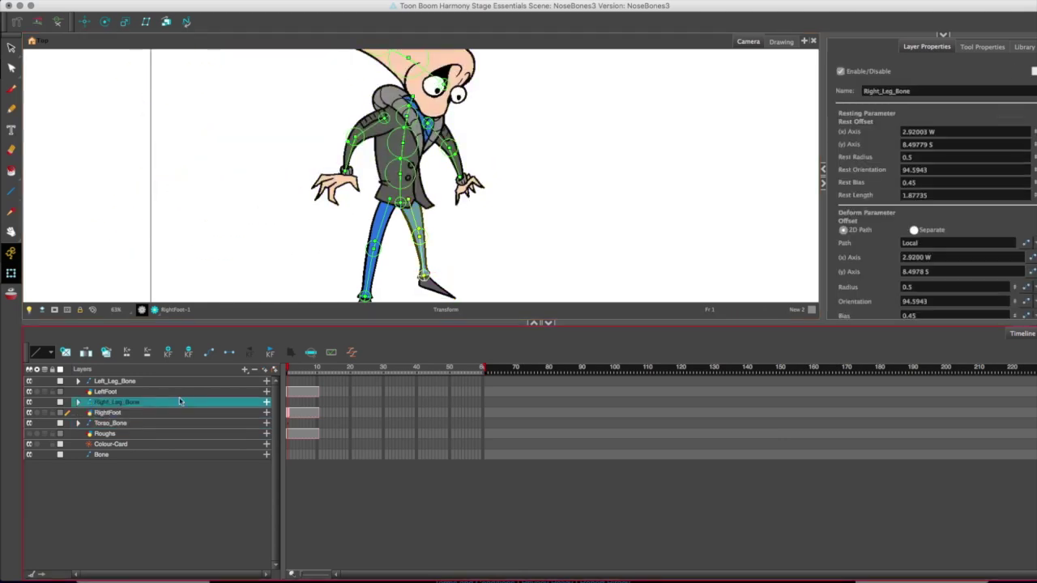
left_click(180, 413)
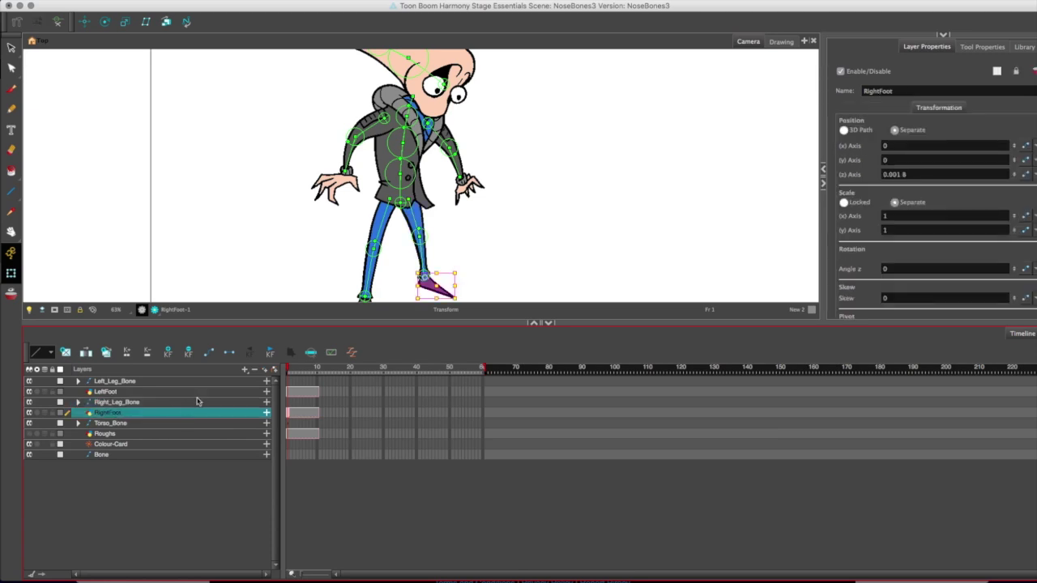
left_click(271, 370)
left_click(178, 394)
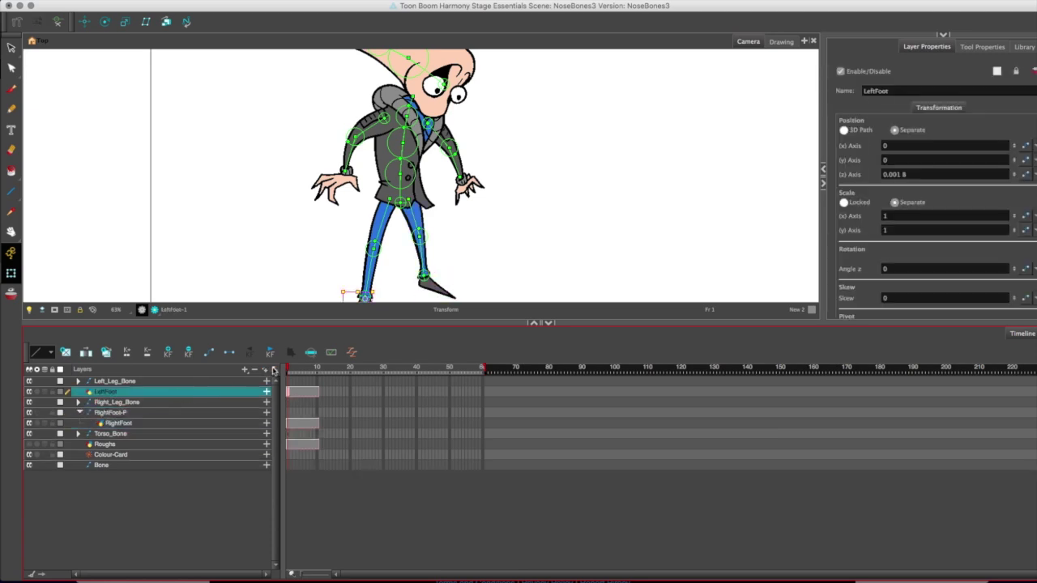
left_click(273, 370)
- Nest Left_Leg_Bone under LeftFoot-P and Right_Leg_Bone under RightFoot-P, and collapse the layer hierarchies
left_click(113, 381)
left_click_drag(114, 381, 109, 393)
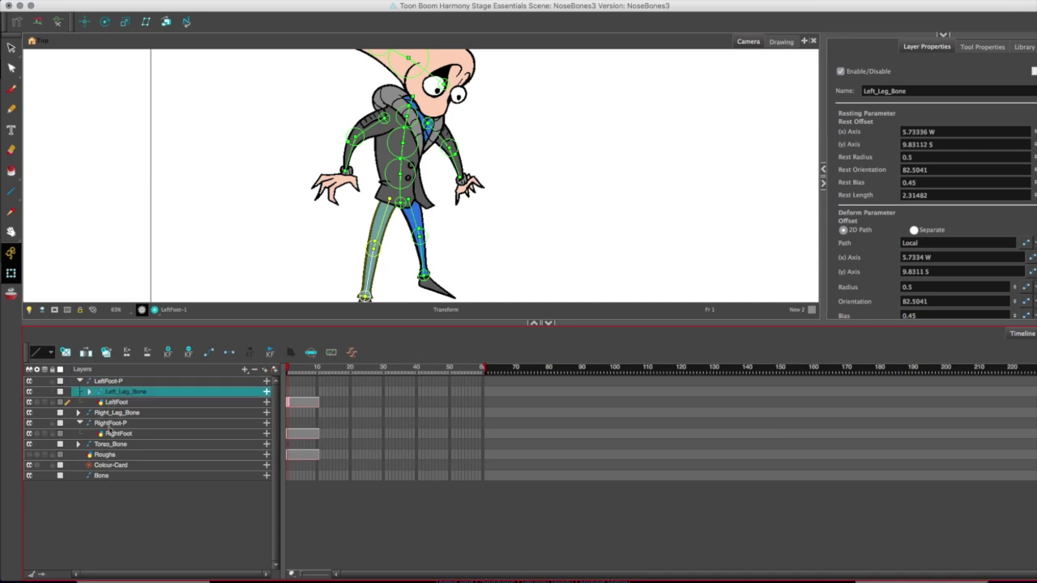
left_click(105, 413)
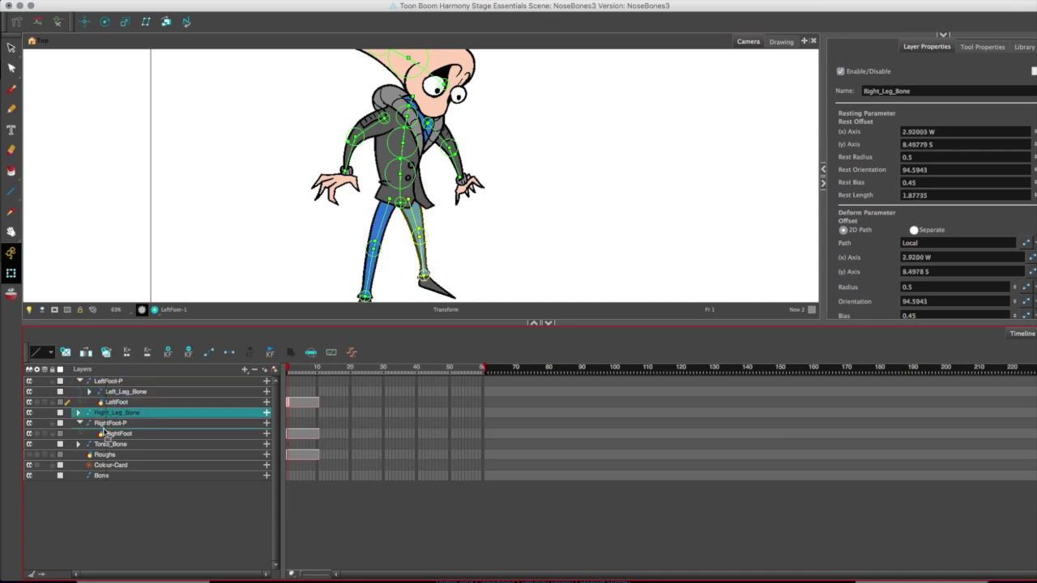
left_click_drag(106, 432, 106, 431)
key("minus")
- Add a parent peg above LeftFoot-P and nest RightFoot-P and Torso_Bone under it
left_click(153, 404)
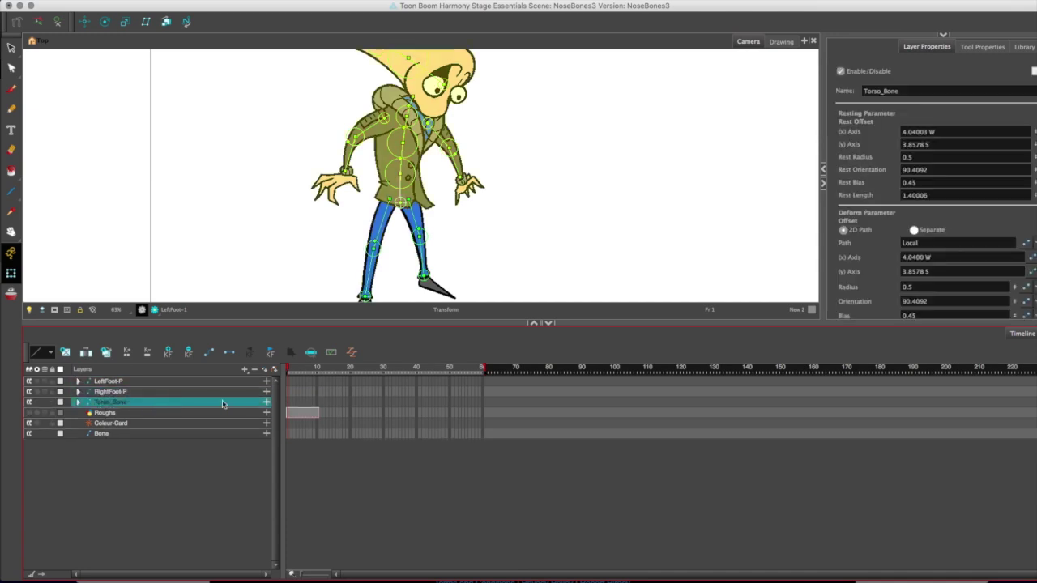
left_click(159, 382)
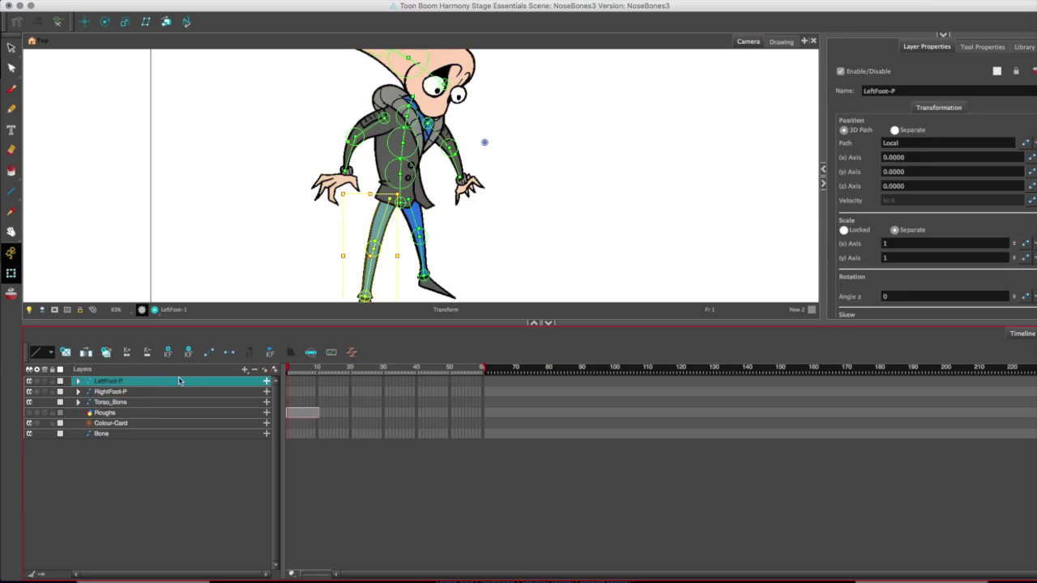
left_click(274, 369)
left_click(137, 404)
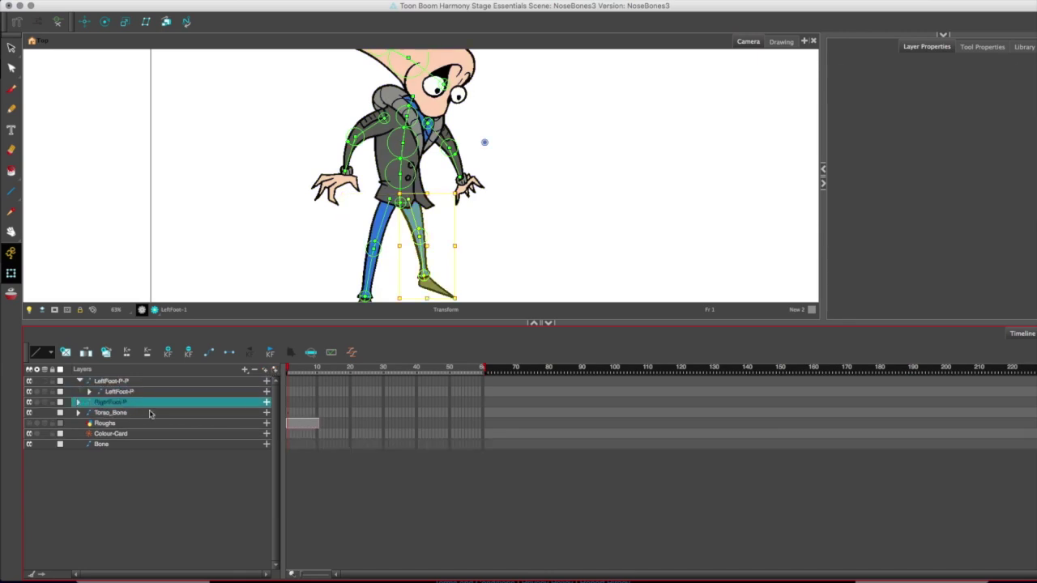
left_click(152, 412, "shift")
left_click_drag(153, 413, 137, 393)
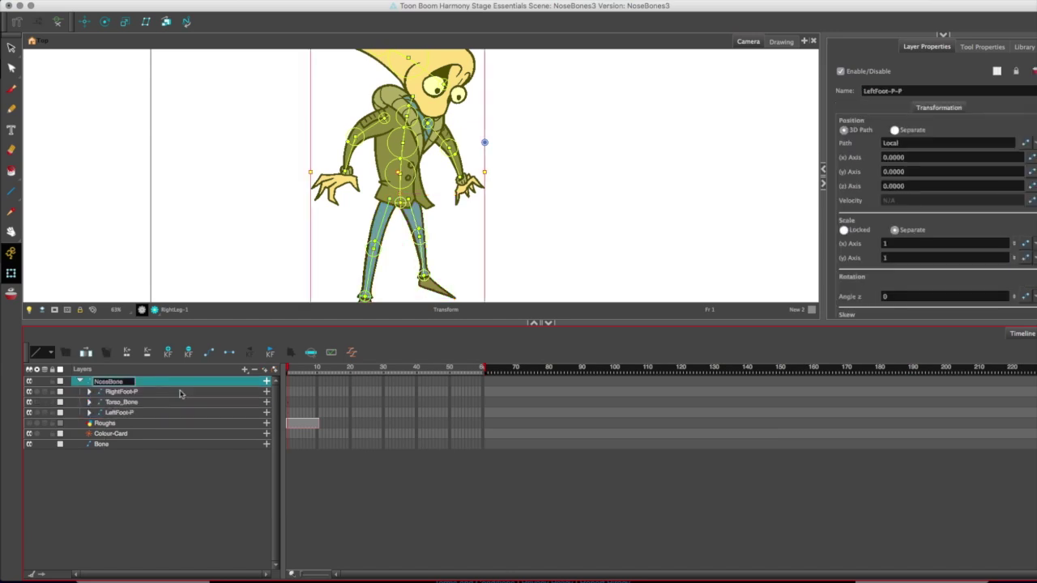
- Rename the new top-level peg NoseBonesMasterPeg and collapse its hierarchy
type("Boned")
key("BackSpace")
type("sMasterPeg")
key("Return")
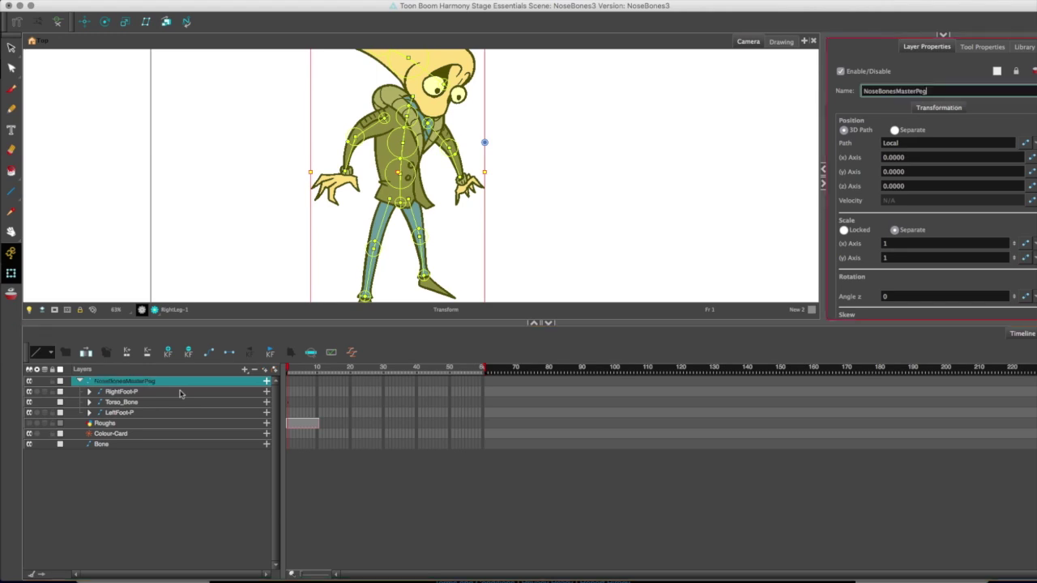
left_click(79, 381)
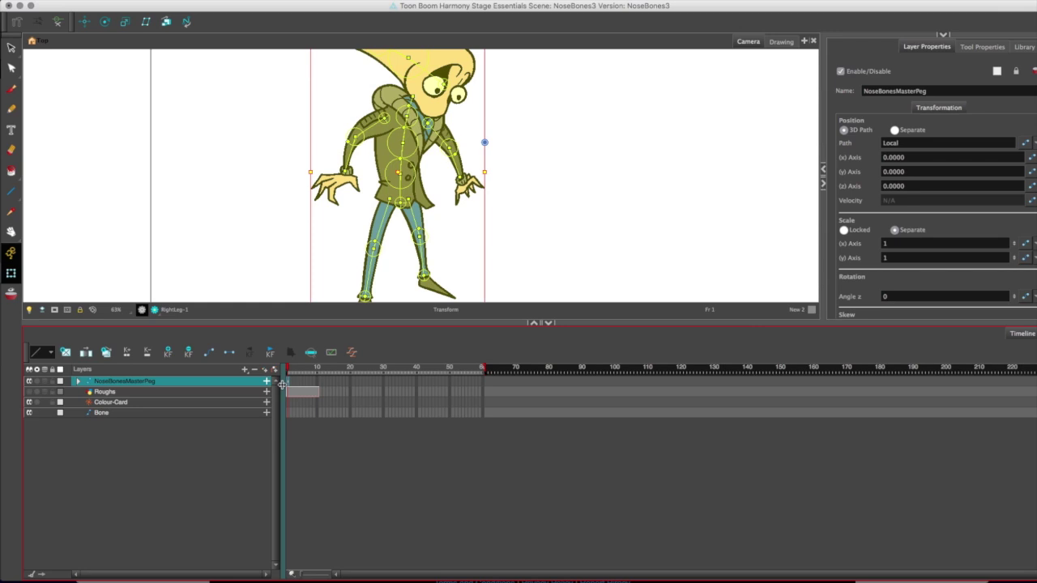
- Place NoseBonesMasterPeg's pivot between the character's feet, and test moving and scaling the whole character with the peg
left_click(105, 22)
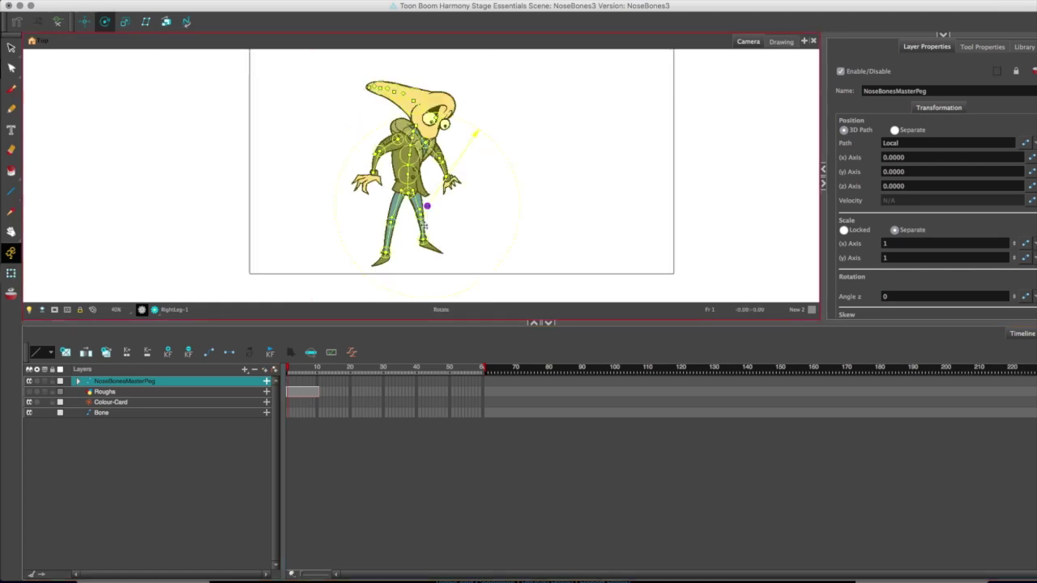
left_click_drag(426, 208, 408, 255)
left_click(85, 23)
key("space")
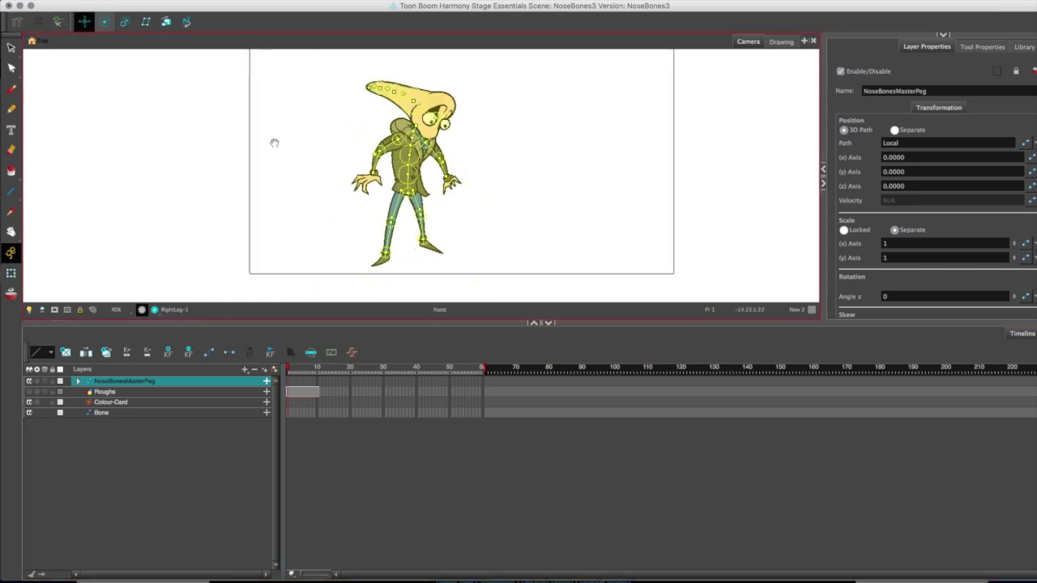
left_click_drag(274, 143, 168, 171)
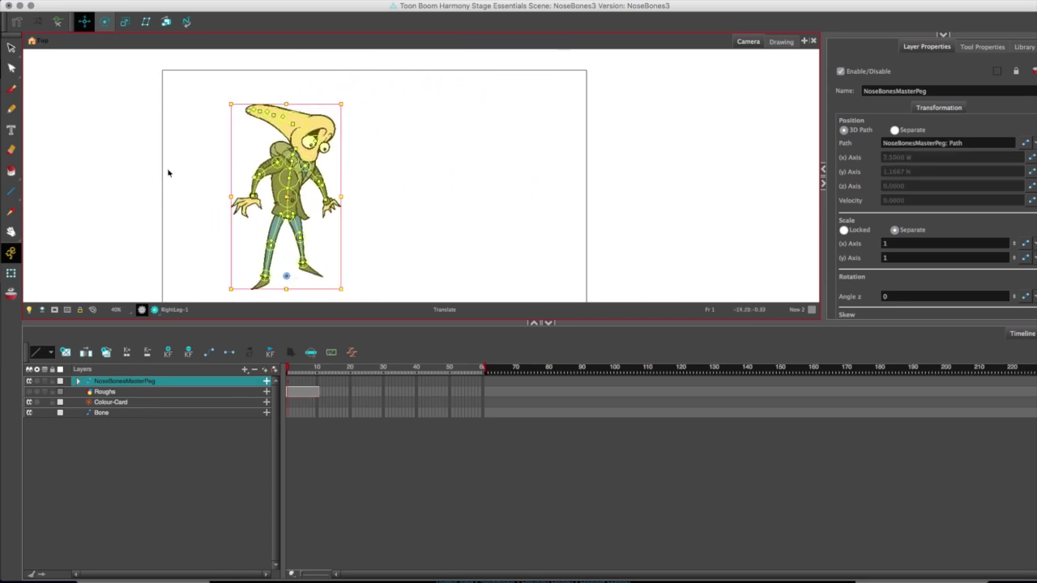
left_click(124, 23)
left_click_drag(143, 107, 153, 104)
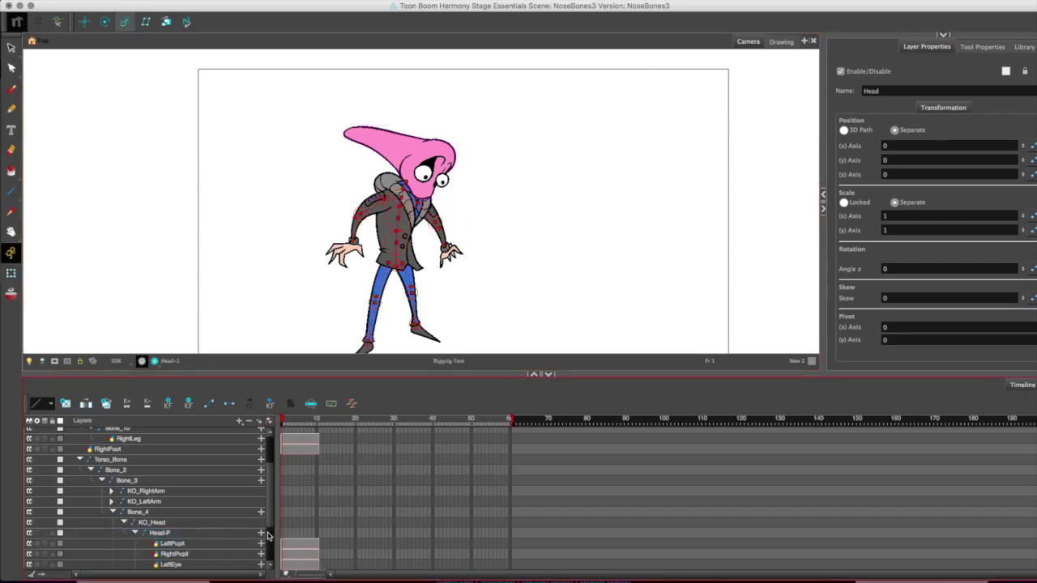
- Adjust the Head layer's nose bone joints with the Rigging tool so the chain follows the middle of the nose
left_click_drag(270, 515, 253, 538)
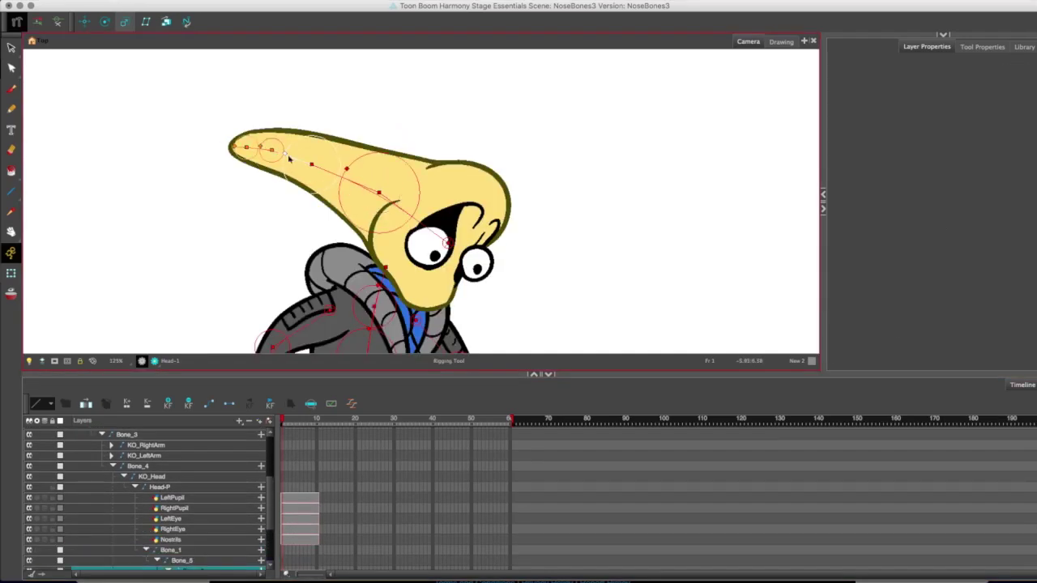
left_click_drag(243, 138, 315, 132)
left_click(17, 22)
left_click(17, 22)
left_click(378, 191)
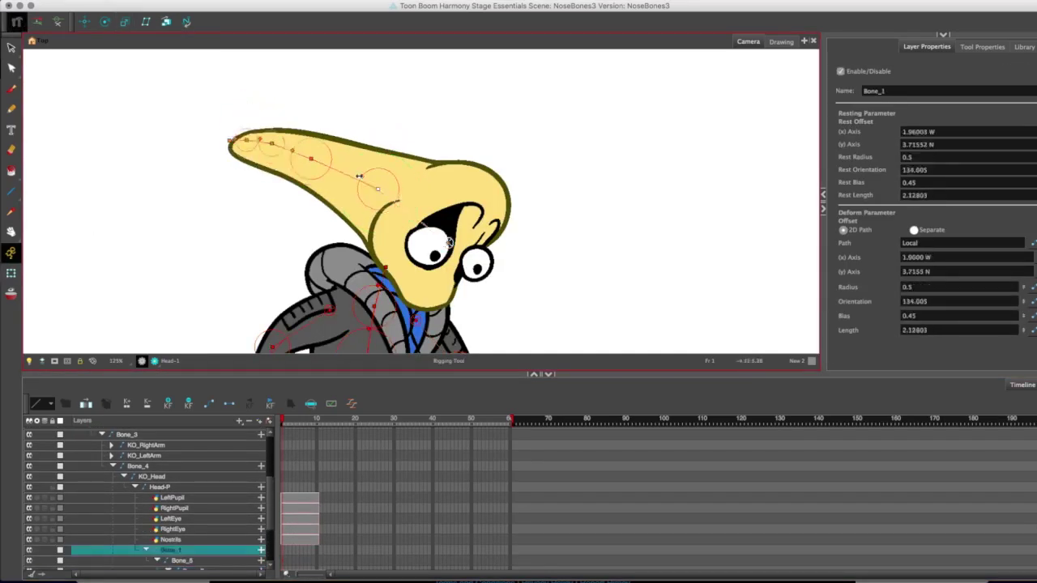
left_click(318, 164)
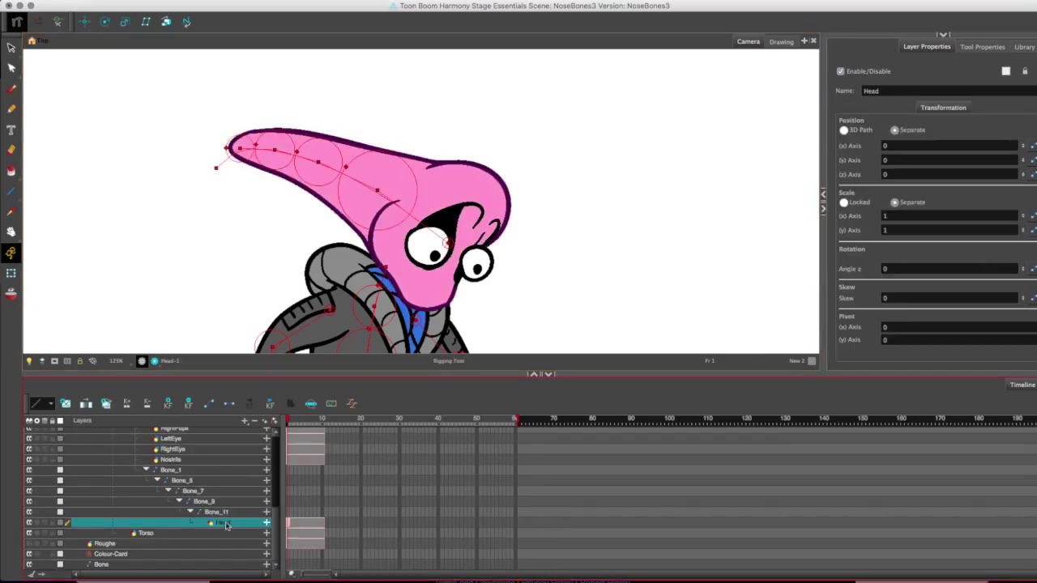
left_click(145, 308)
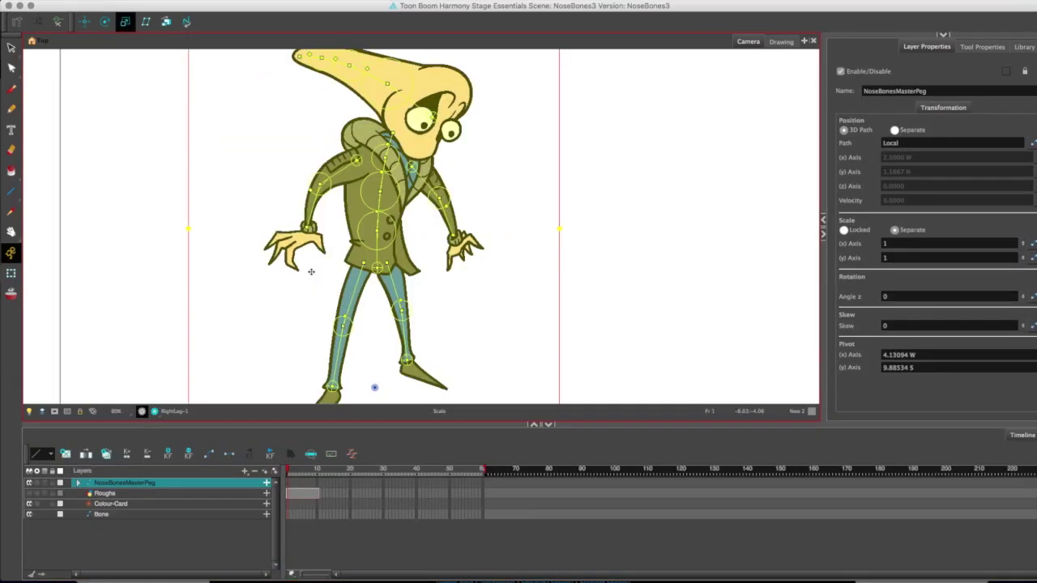